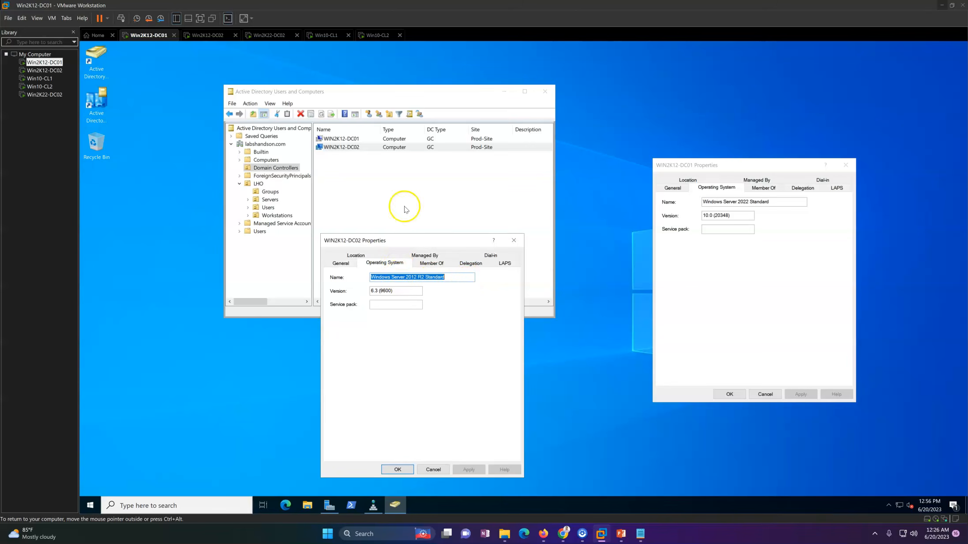
Step: Review the Local Server properties in Server Manager on Win2K12-DC02 and Win2K22-DC02
left_click(207, 35)
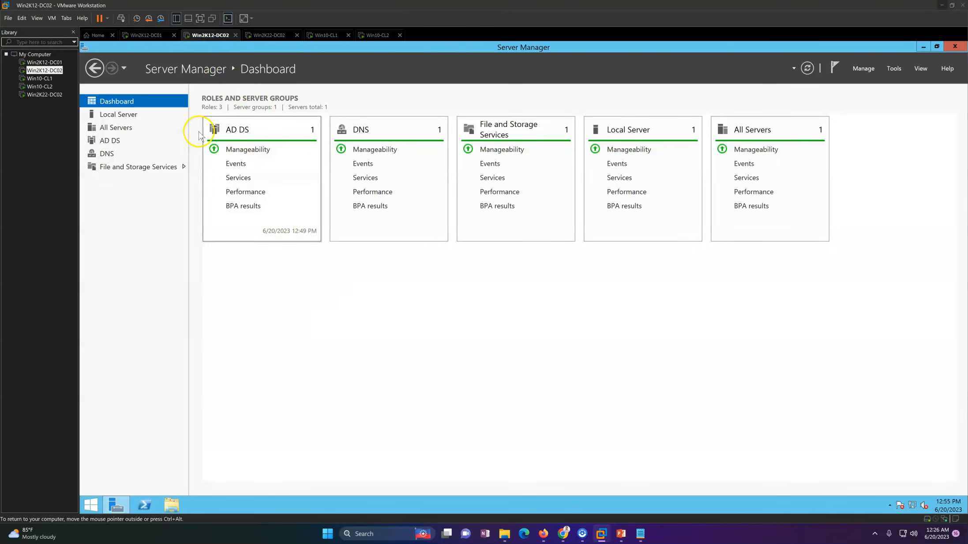
left_click(131, 115)
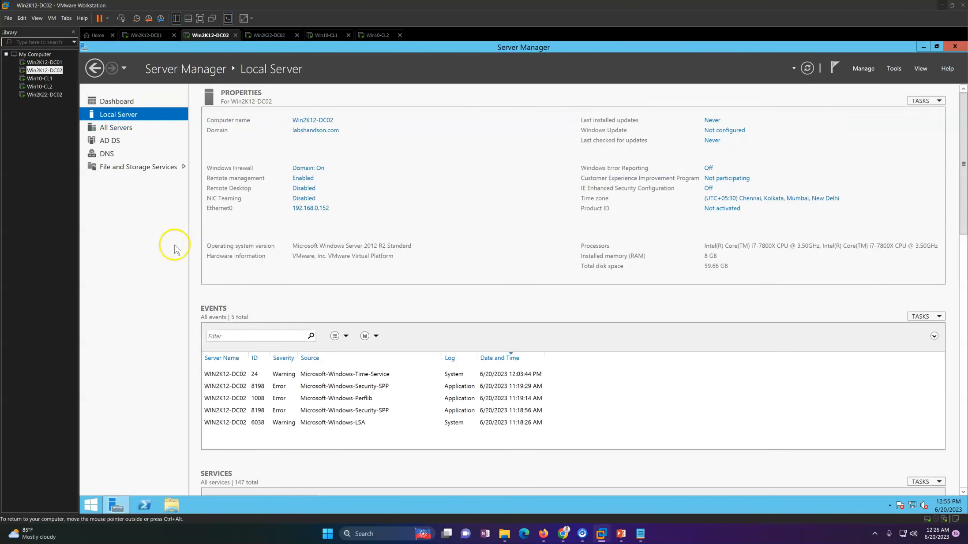
left_click(270, 35)
left_click(118, 106)
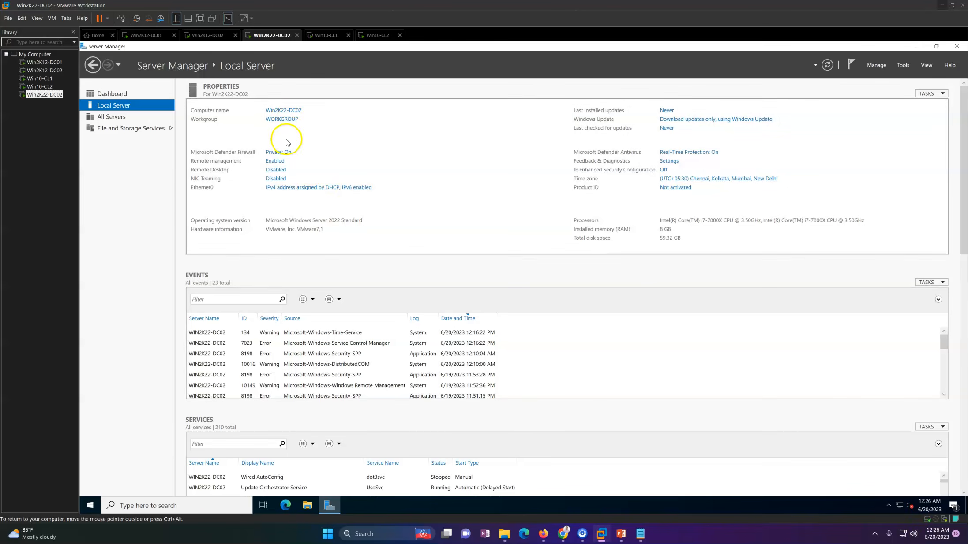
Step: View the Win10-CL1 and Win10-CL2 client machines, and return to Win2K12-DC01
left_click(327, 35)
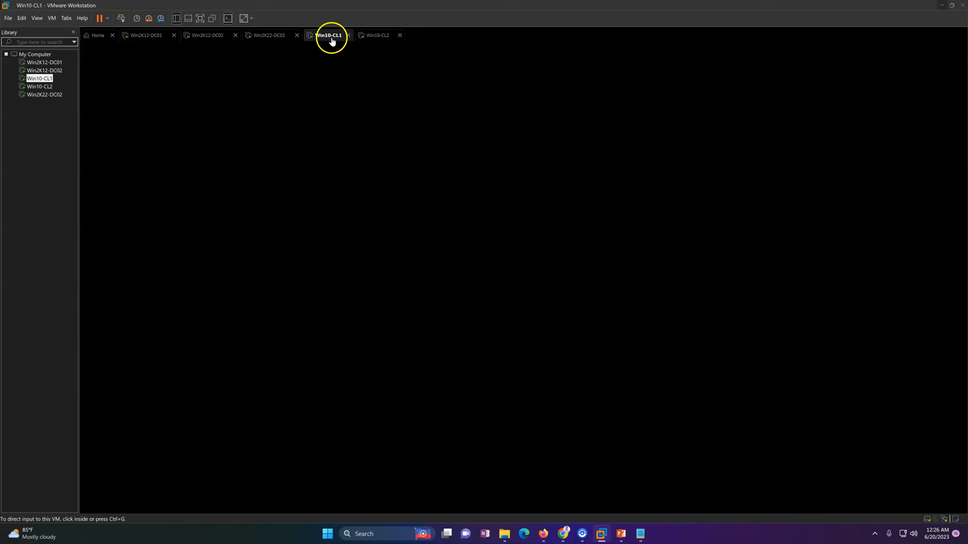
left_click(377, 36)
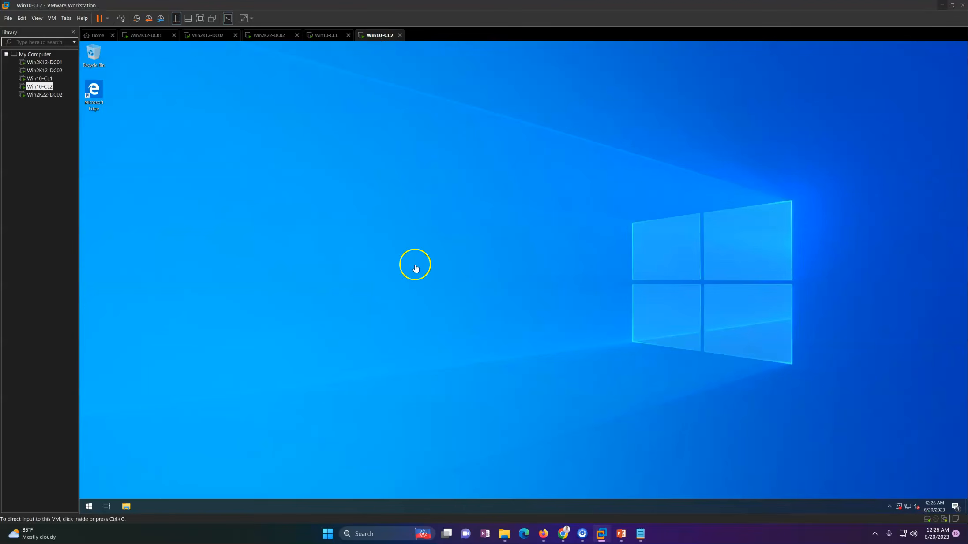
left_click(207, 38)
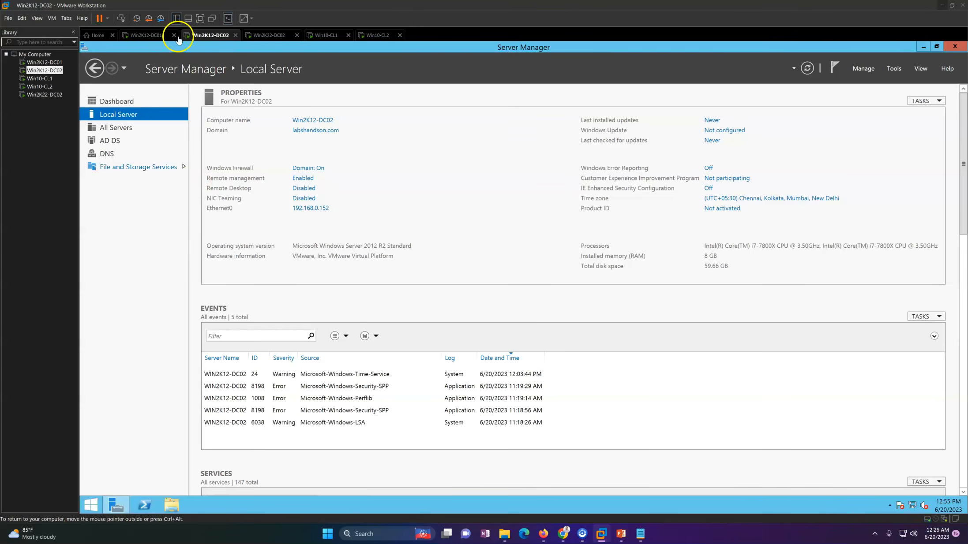
left_click(156, 36)
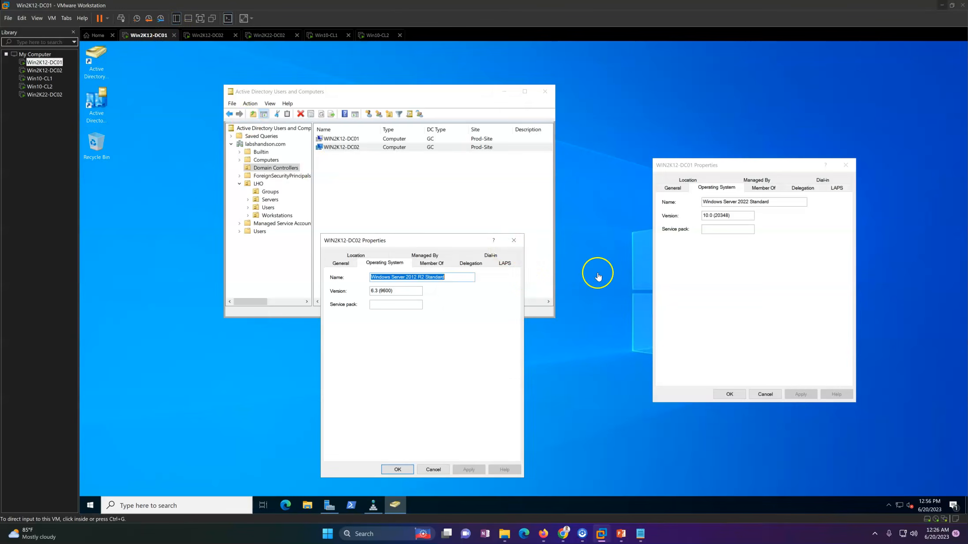
Step: Close the properties dialogs of the WIN2K12-DC02 and WIN2K12-DC01 computer accounts
left_click(514, 240)
left_click(346, 148)
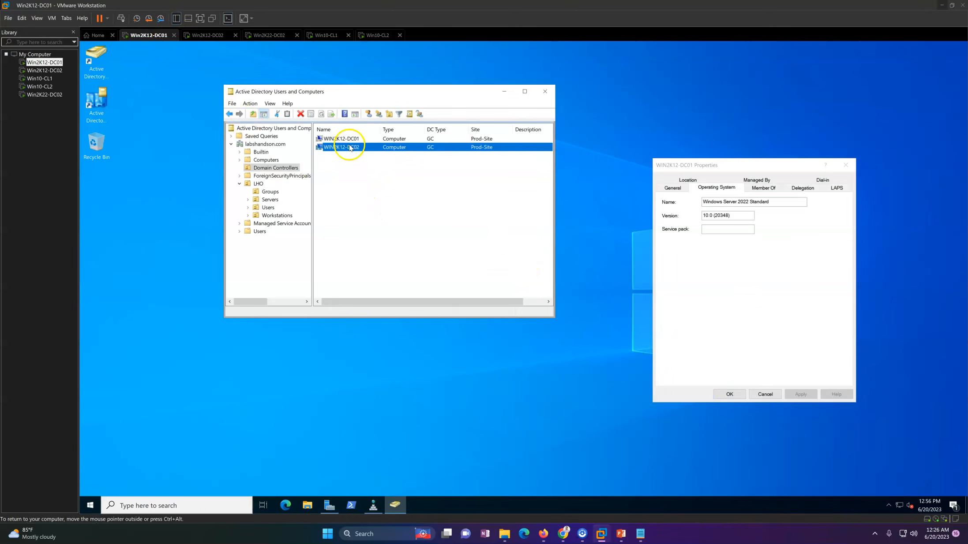
left_click(845, 165)
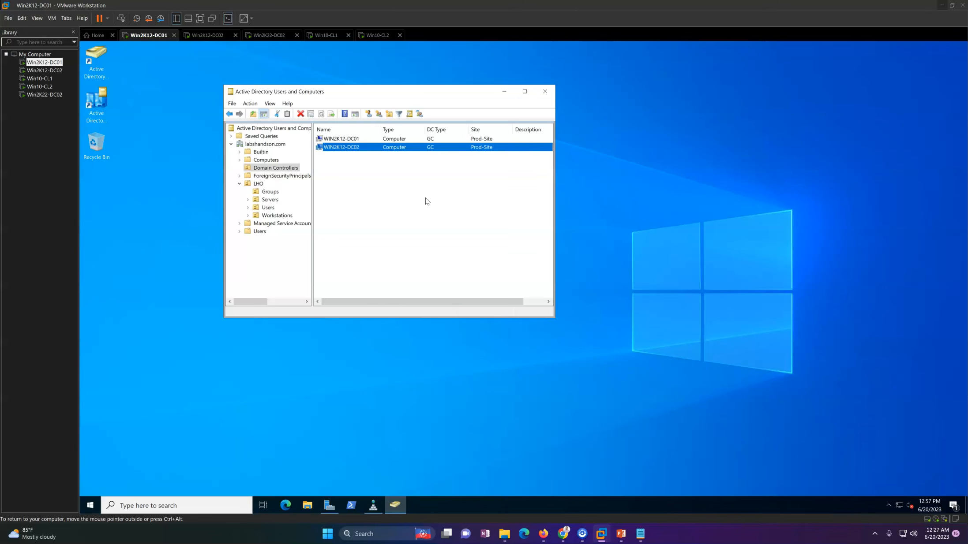
left_click(436, 205)
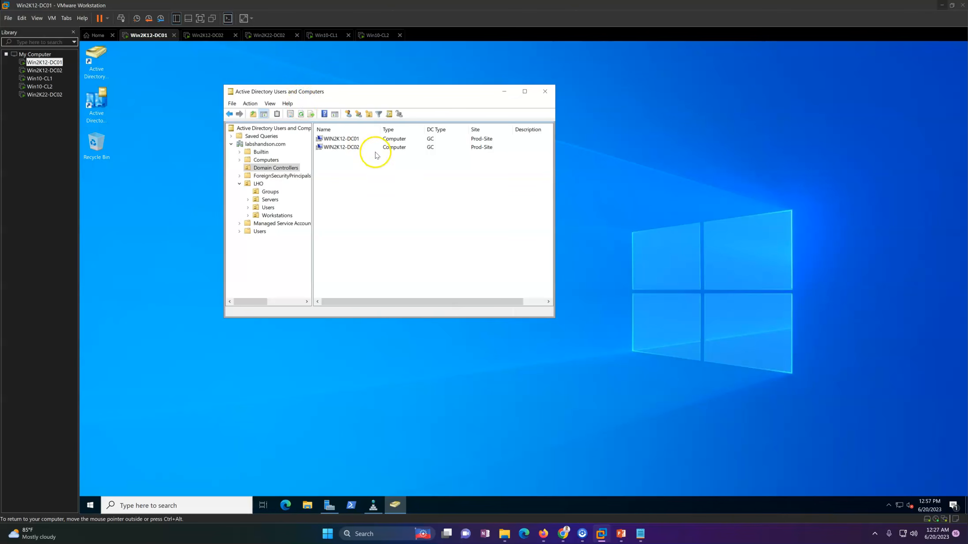
left_click_drag(368, 95, 350, 86)
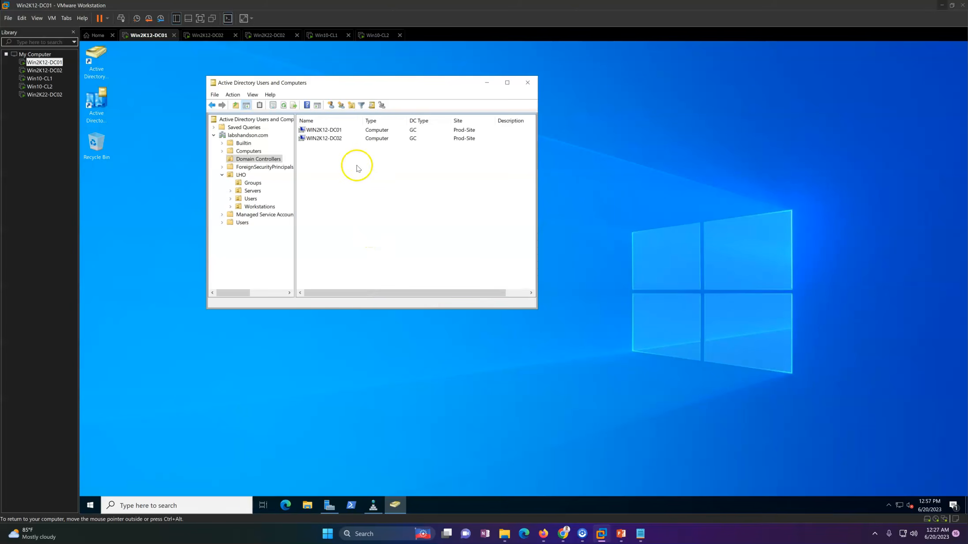
left_click(324, 137)
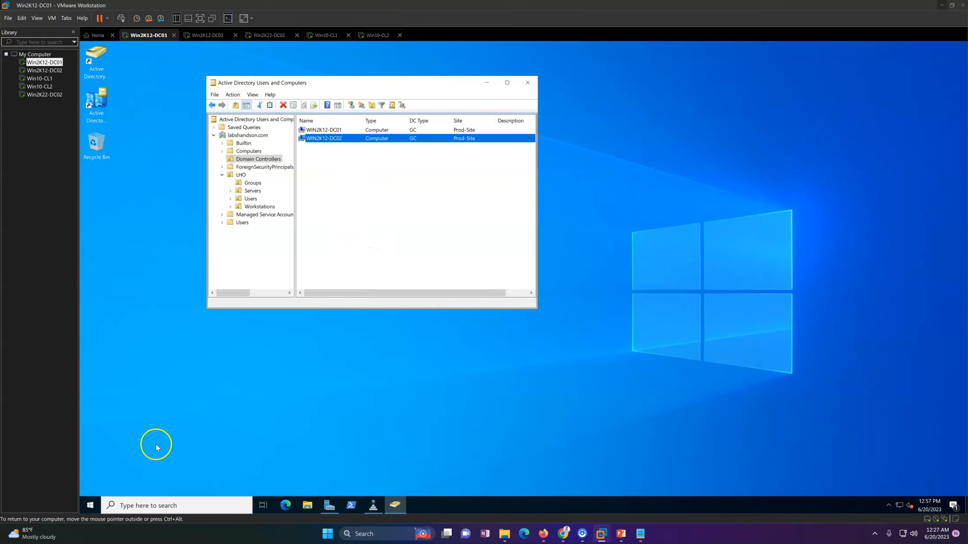
left_click(83, 504)
left_click(415, 255)
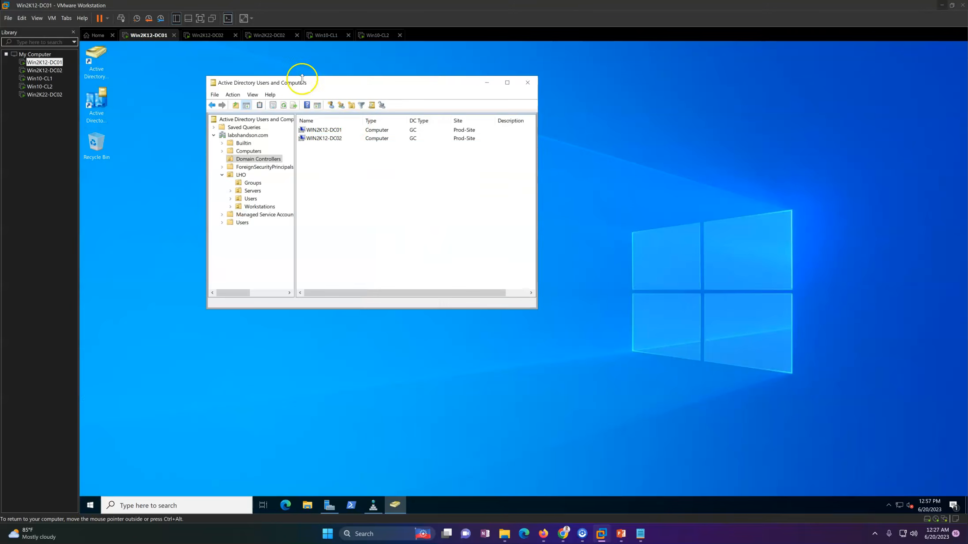
left_click(342, 138)
Step: Switch to the Win2K12-DC02 virtual machine
left_click(214, 37)
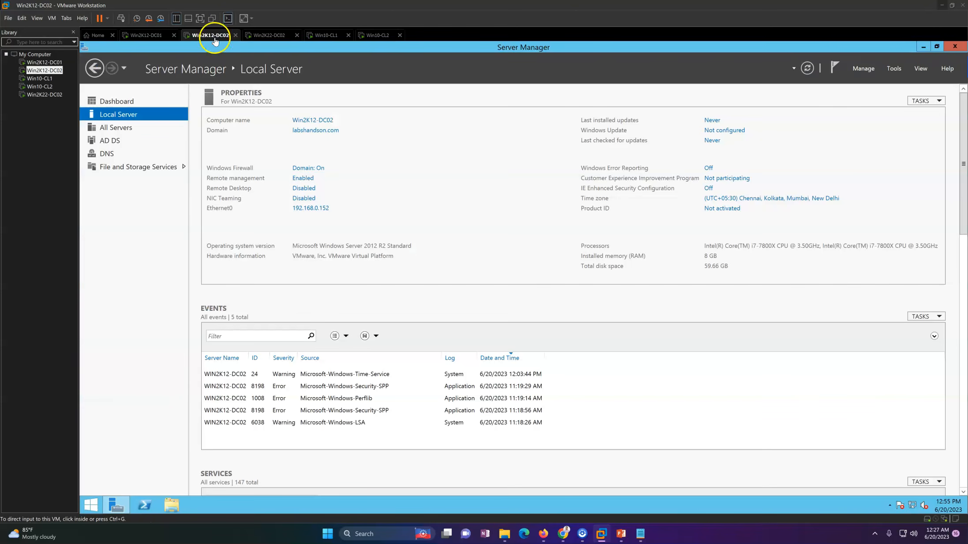
left_click(857, 69)
left_click(870, 93)
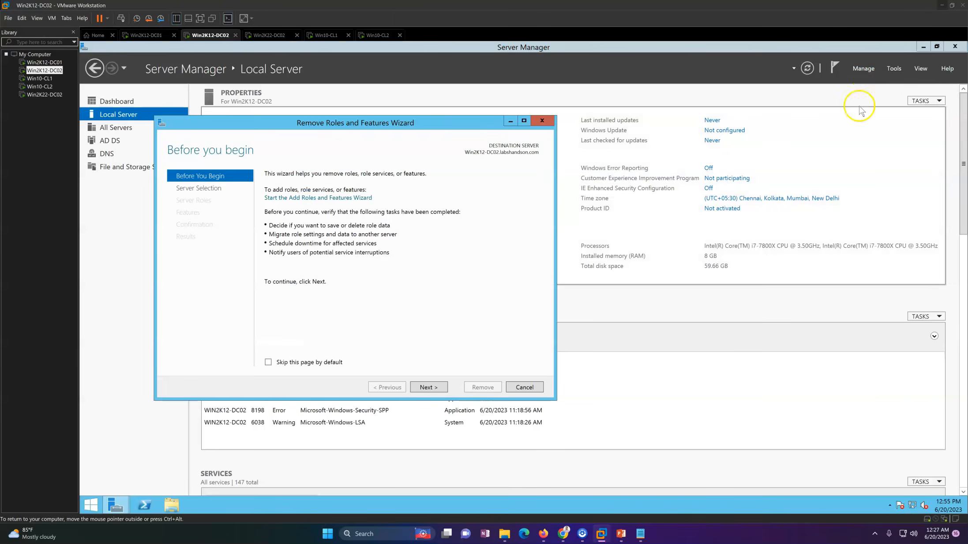
left_click(433, 388)
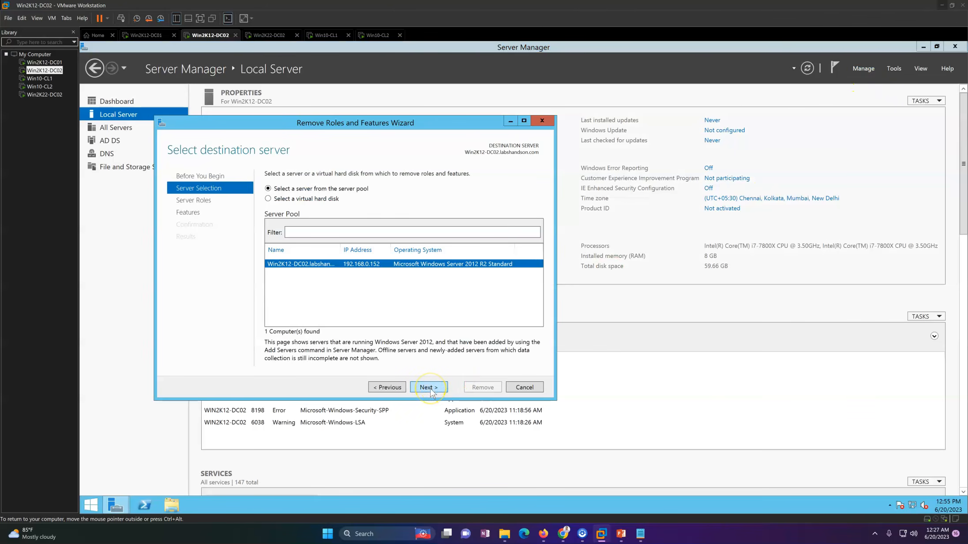
left_click(430, 388)
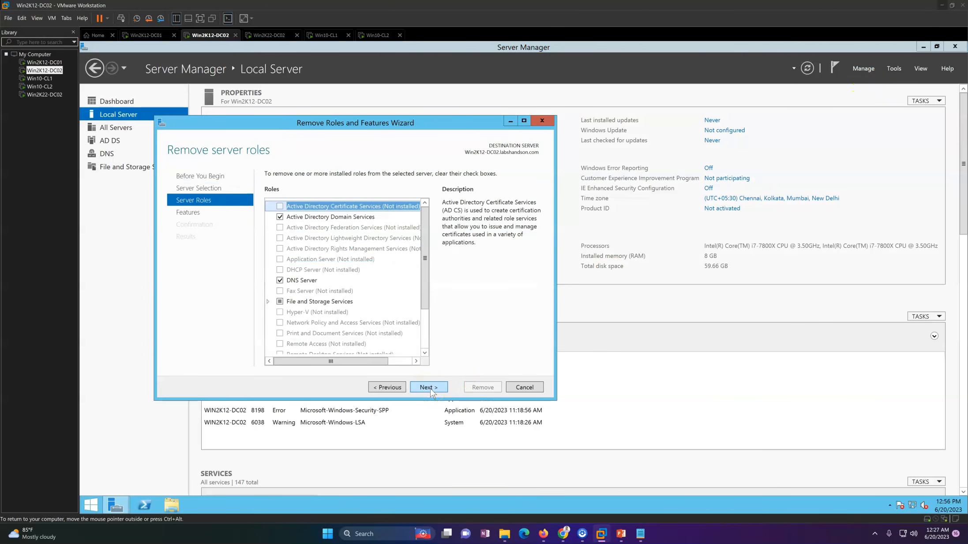
left_click(388, 389)
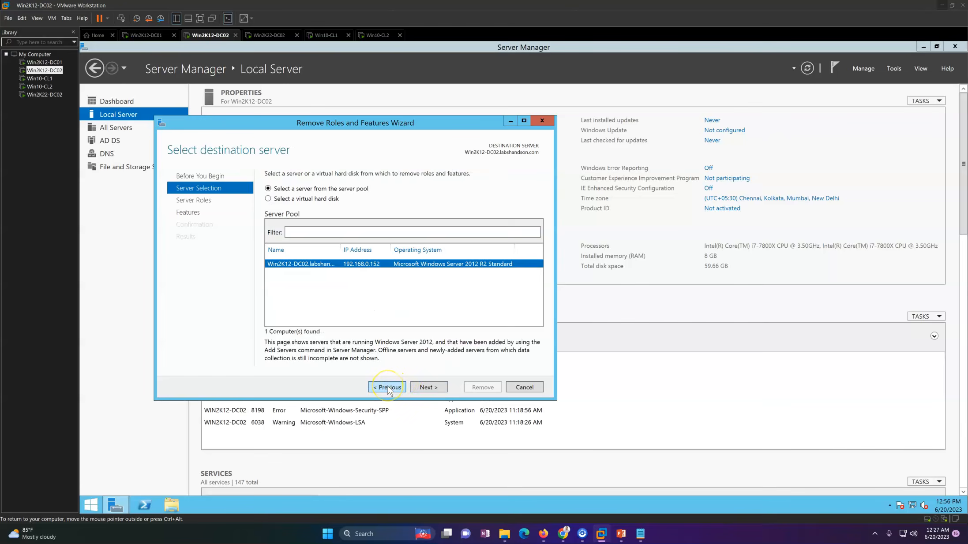
left_click(388, 388)
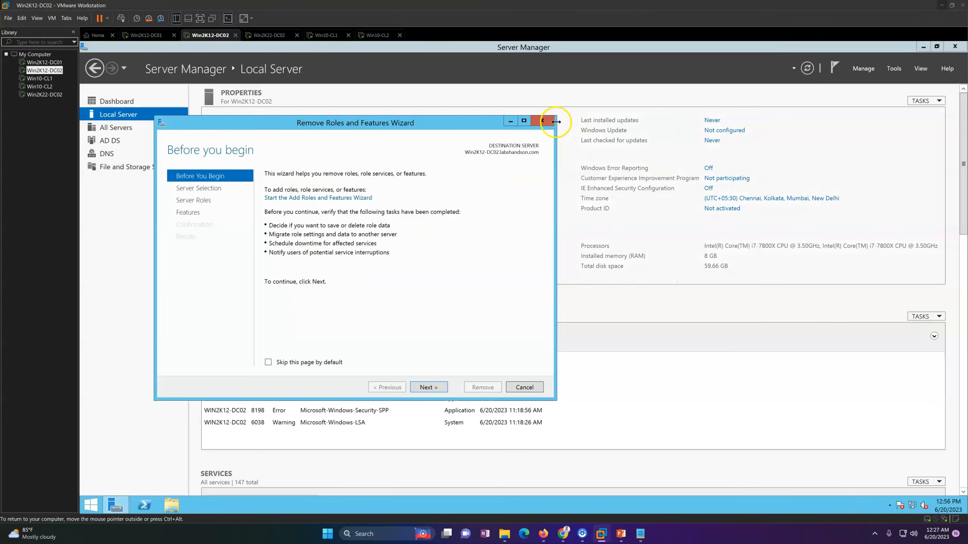
left_click(546, 123)
Step: Start the Remove Roles and Features Wizard for Win2K12-DC02 and deselect Active Directory Domain Services, removing its management tools as well
left_click(863, 68)
left_click(904, 92)
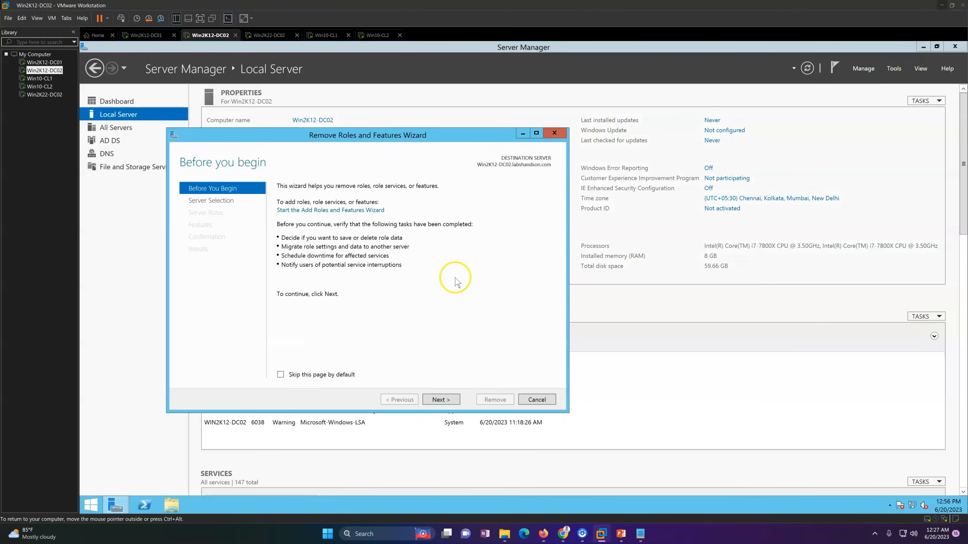
left_click_drag(353, 146, 551, 122)
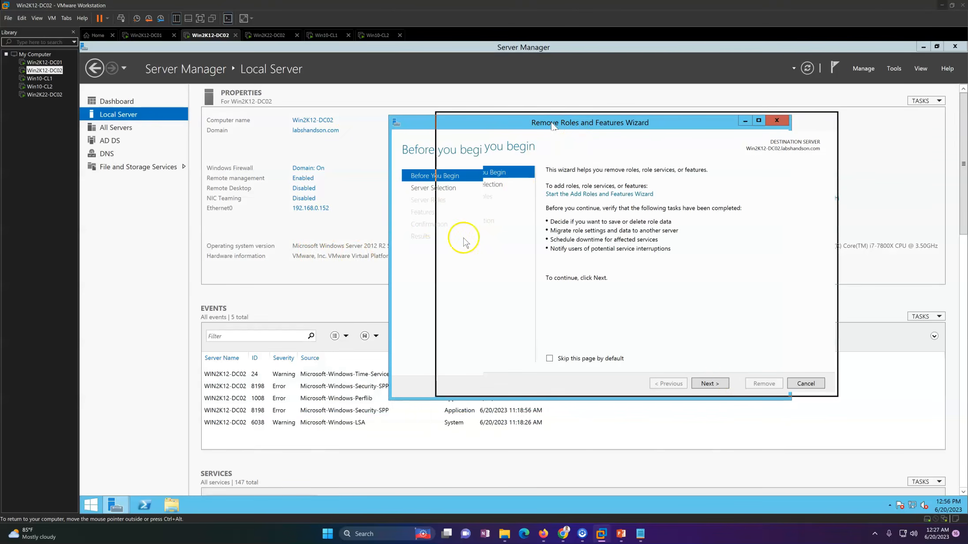
left_click(710, 383)
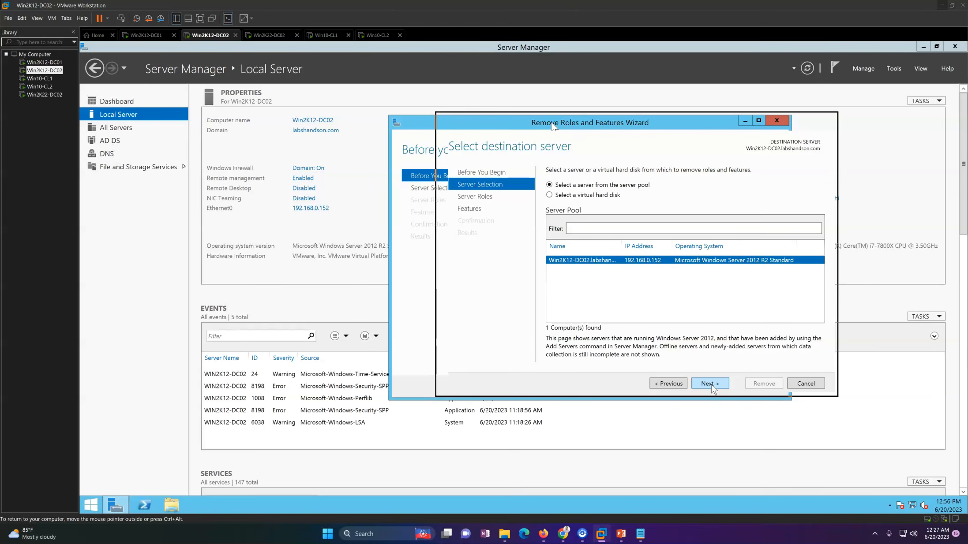
left_click(712, 385)
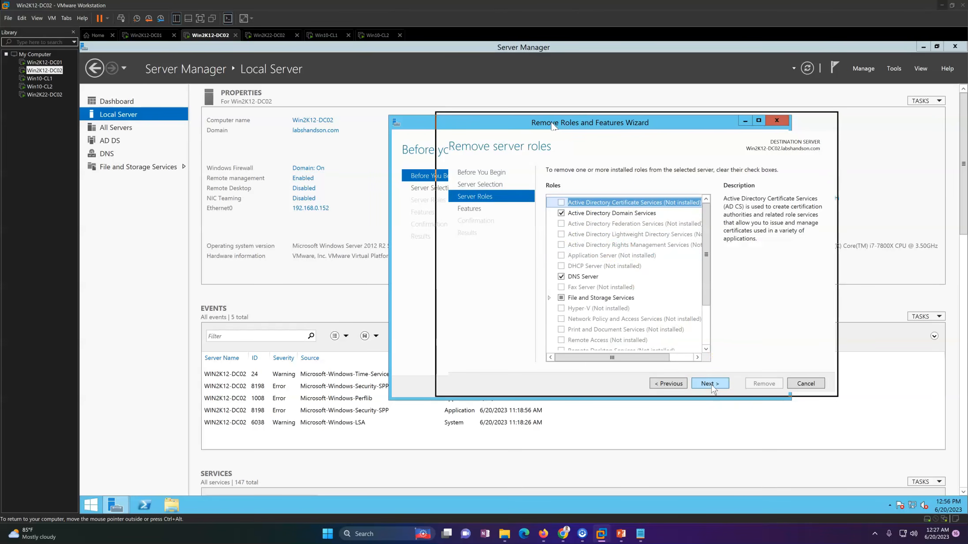
left_click(563, 218)
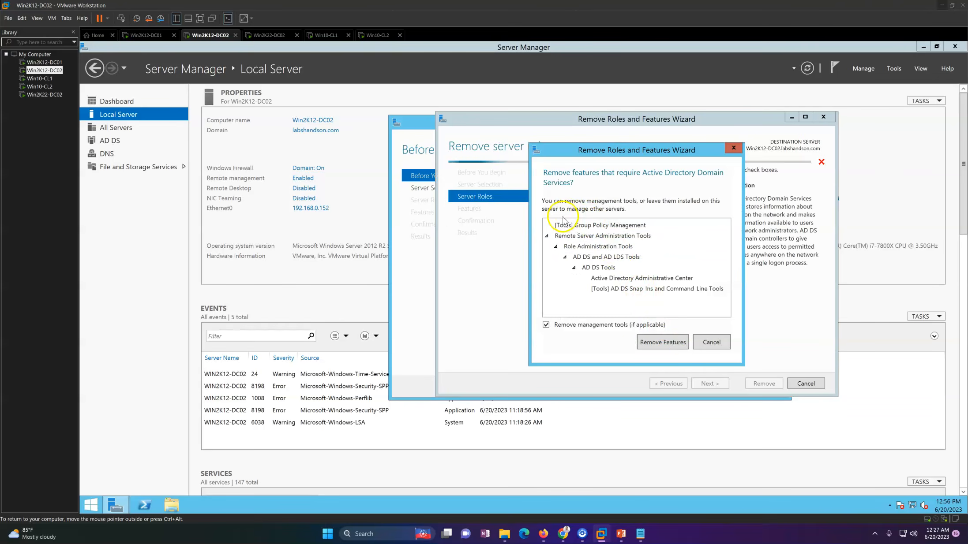
left_click(673, 342)
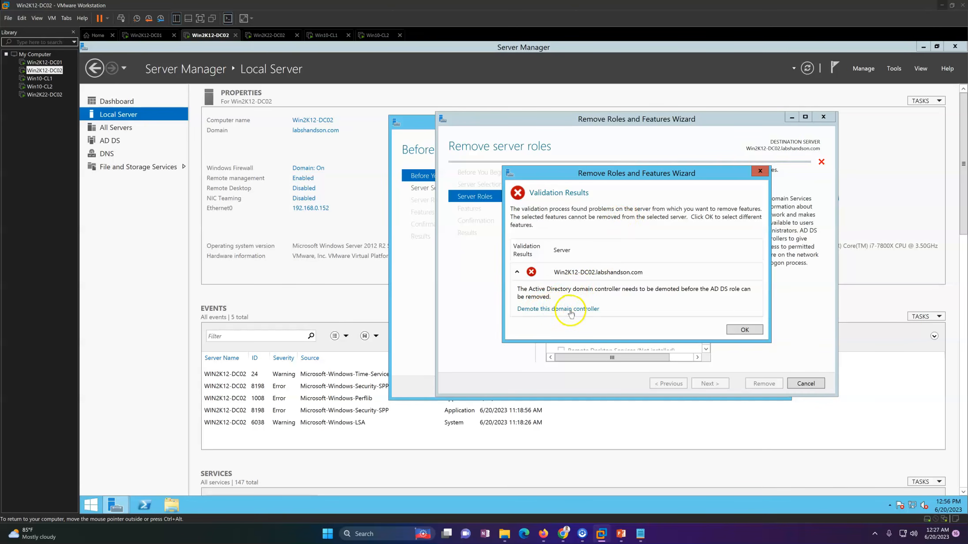
Step: Start demoting this domain controller with the current administrator credentials, and agree to proceed with removal of its DNS and Global Catalog roles
left_click(569, 309)
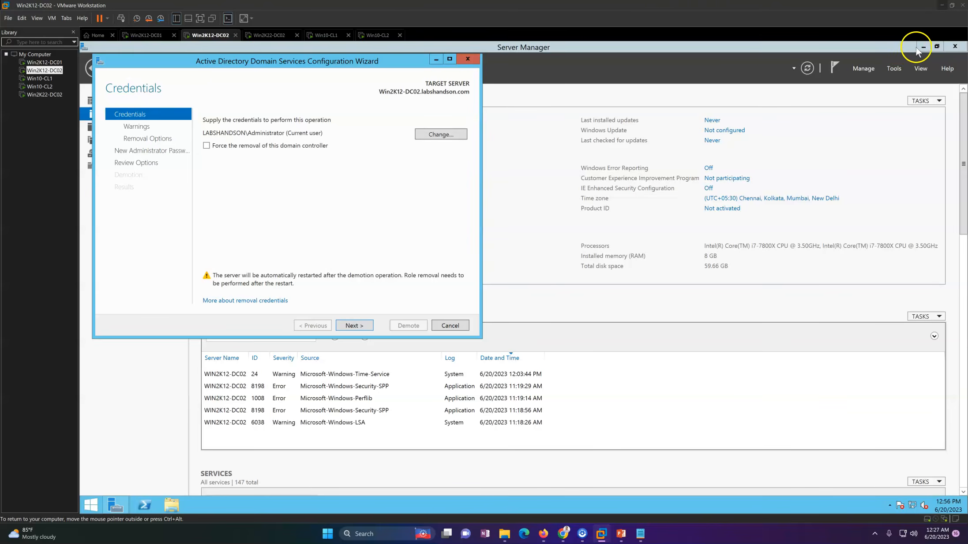
left_click(920, 48)
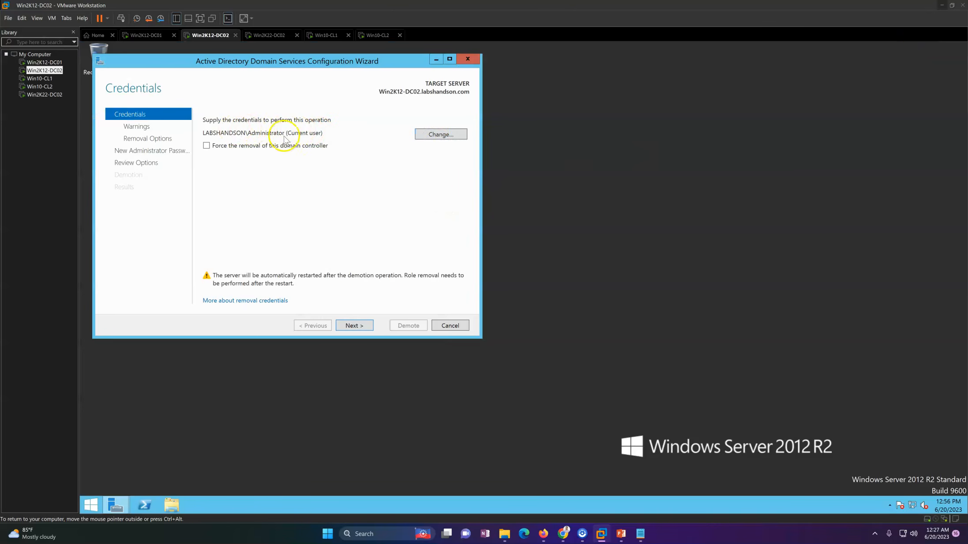
left_click_drag(326, 62, 382, 81)
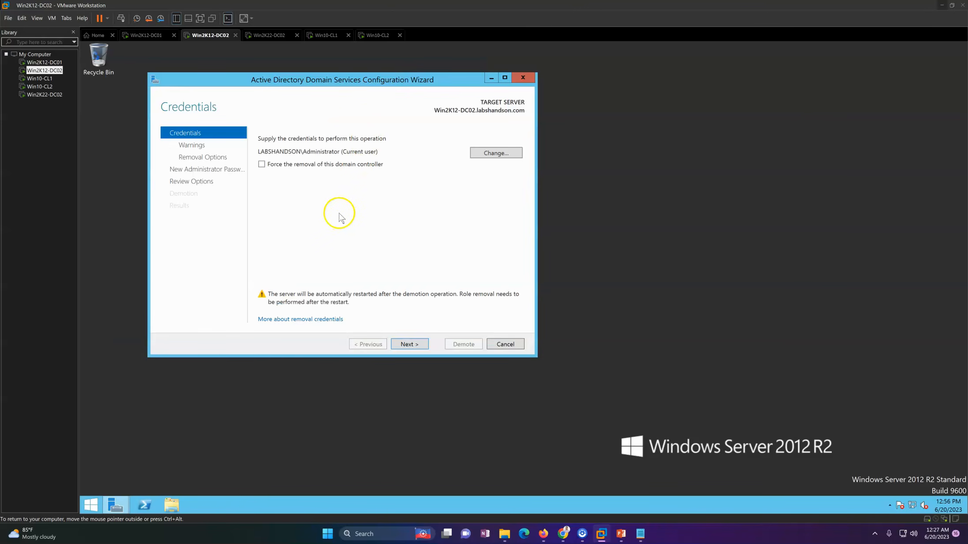
left_click(411, 345)
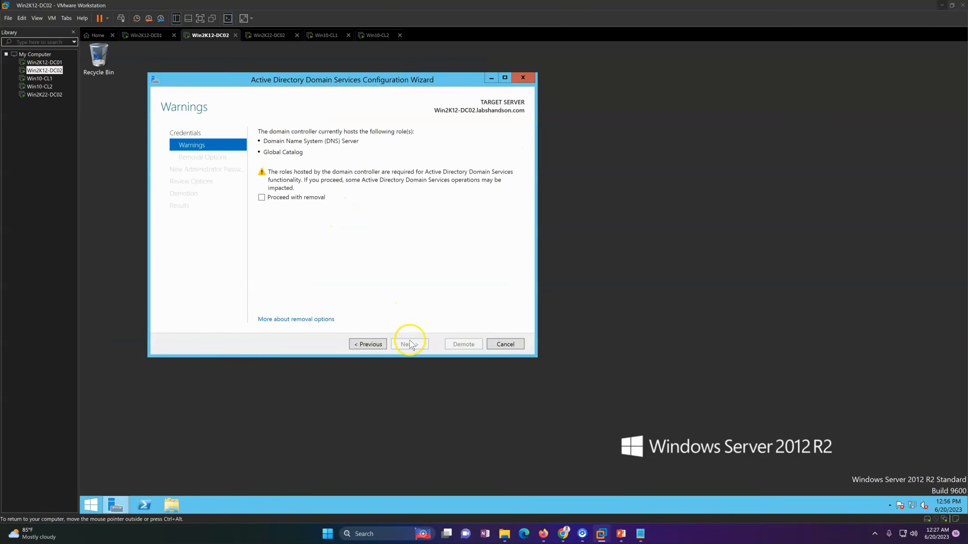
left_click(300, 199)
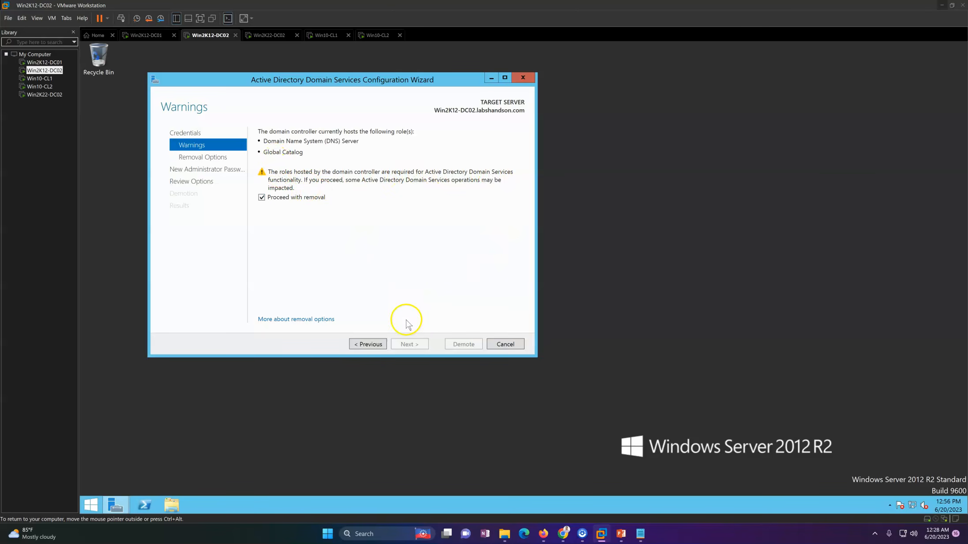
Step: Return to the demotion credentials and enable forced removal of this domain controller
left_click(373, 344)
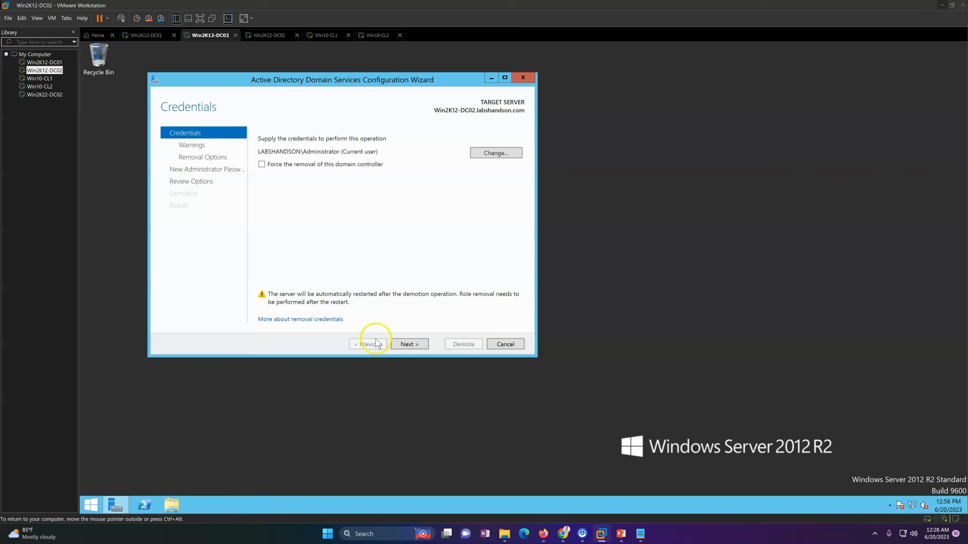
left_click(262, 165)
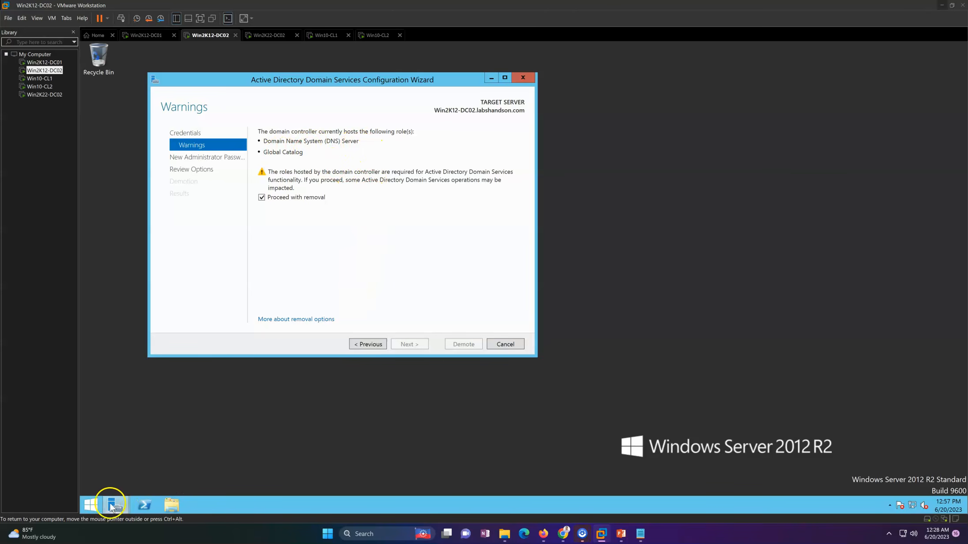
Step: Open Active Directory Users and Computers from Server Manager on Win2K12-DC02, and minimize Server Manager
mouse_move(112, 507)
left_click(138, 467)
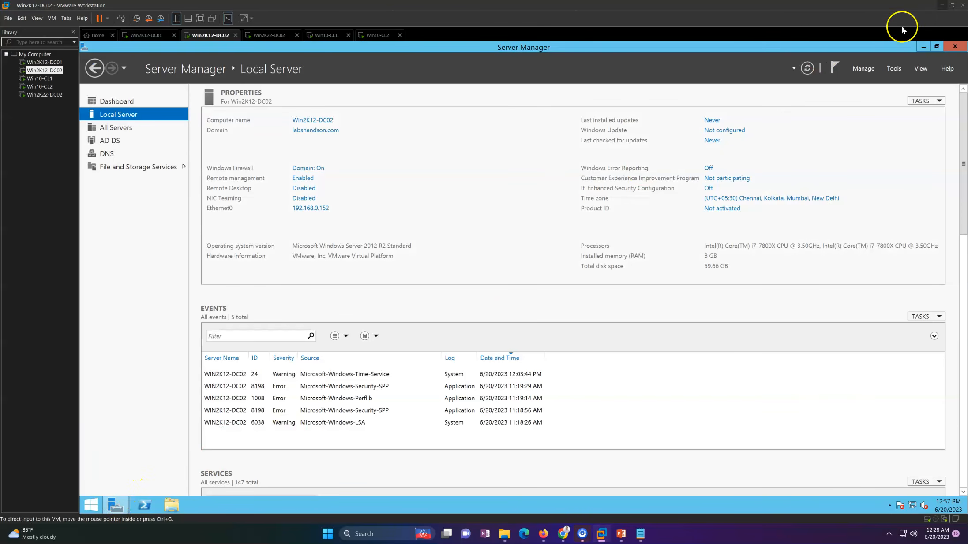
left_click(894, 68)
left_click(873, 123)
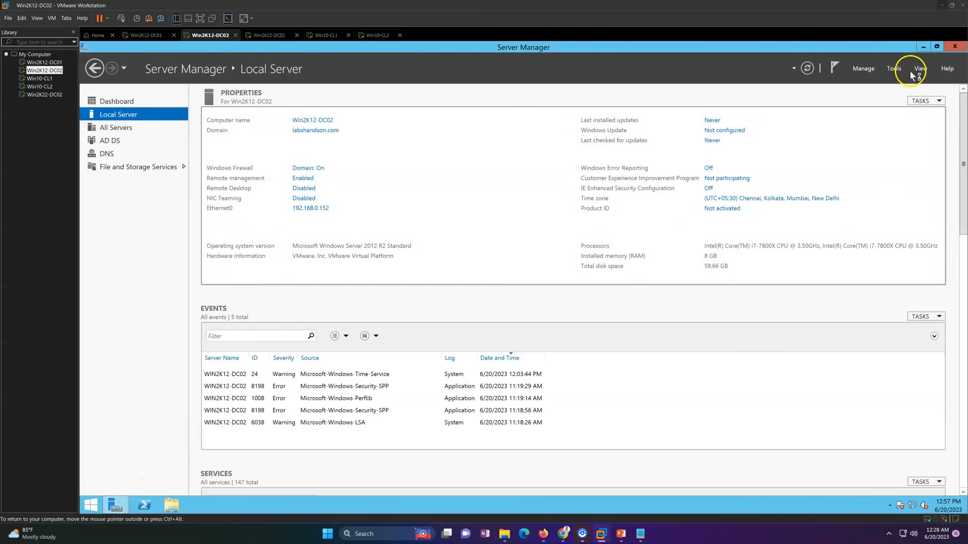
left_click(923, 46)
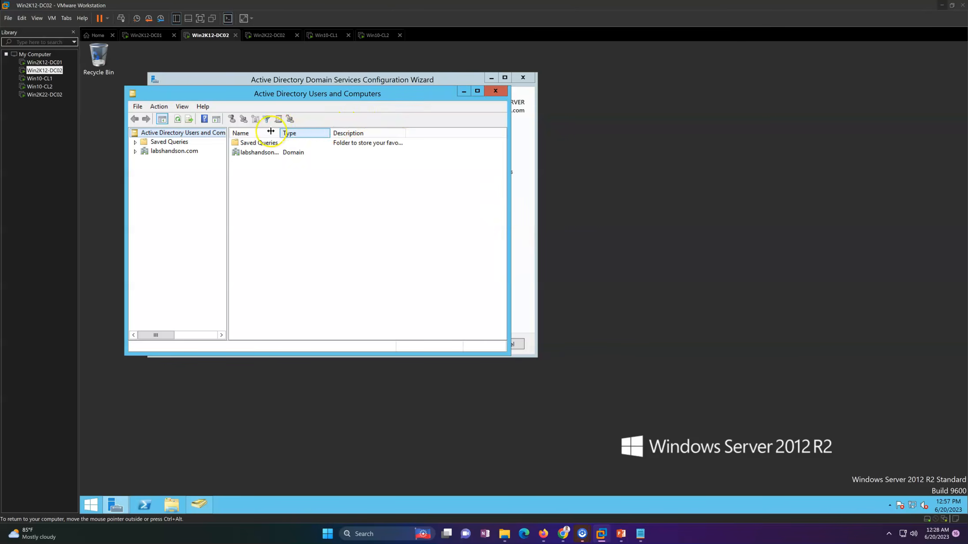
Step: Open the properties of WIN2K12-DC02 in the Domain Controllers container of labshandson.com and highlight its DC type
left_click(183, 151)
double_click(262, 161)
left_click(282, 153)
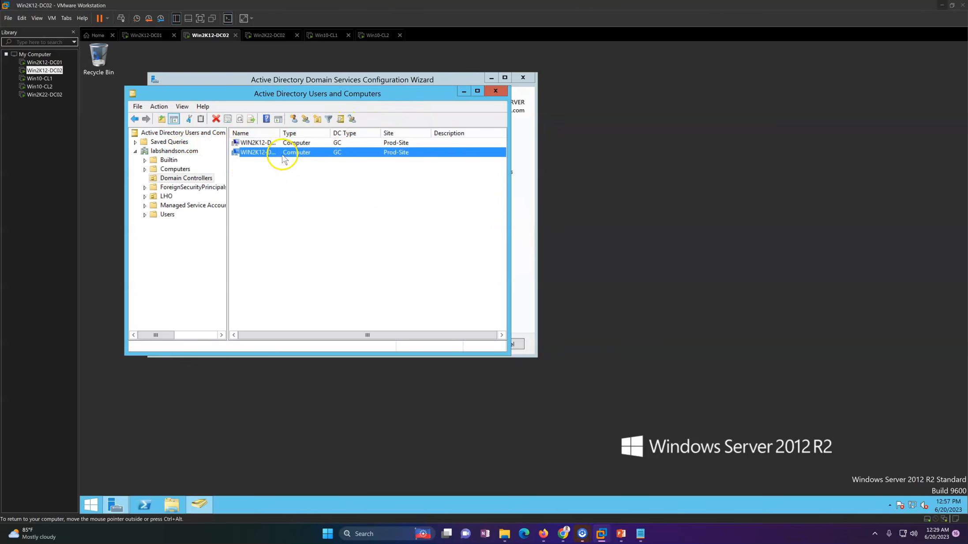
right_click(283, 158)
left_click(325, 246)
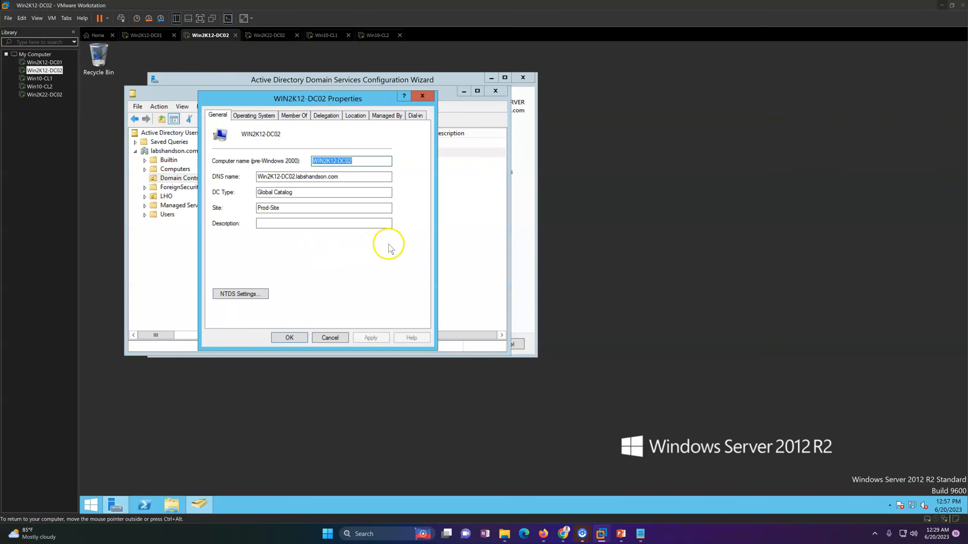
left_click_drag(307, 193, 253, 193)
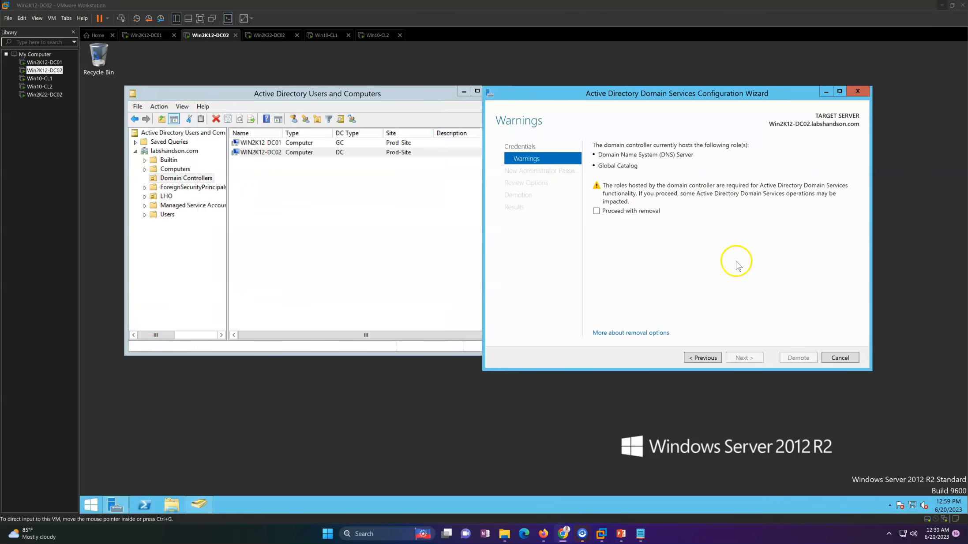
Step: Check the Global Catalog option in the NTDS settings of WIN2K12-DC02, and close its properties
right_click(257, 152)
left_click(293, 239)
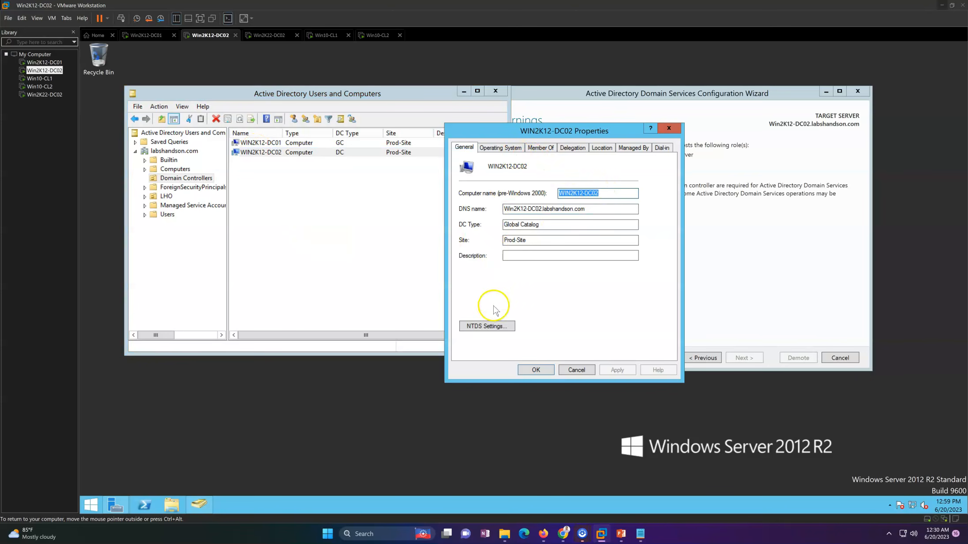
left_click(487, 326)
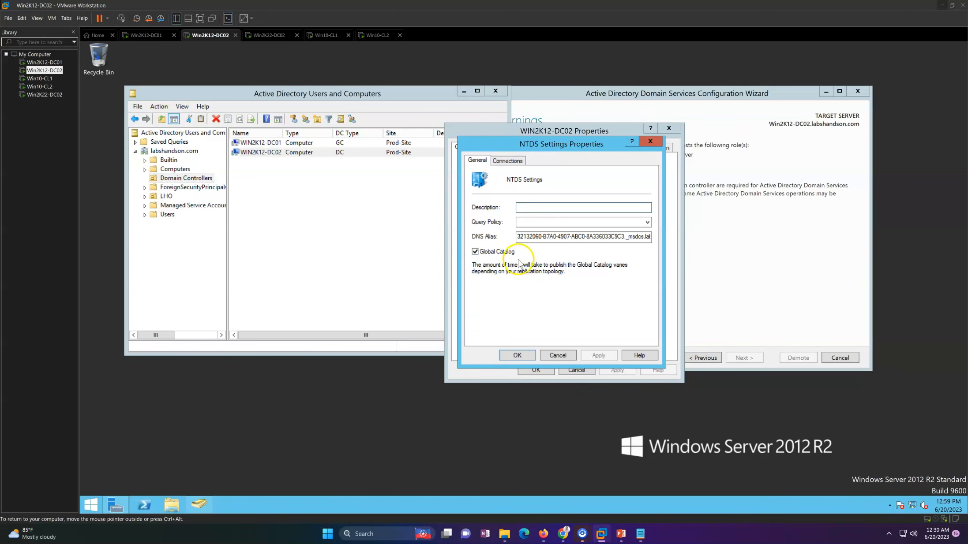
left_click(525, 359)
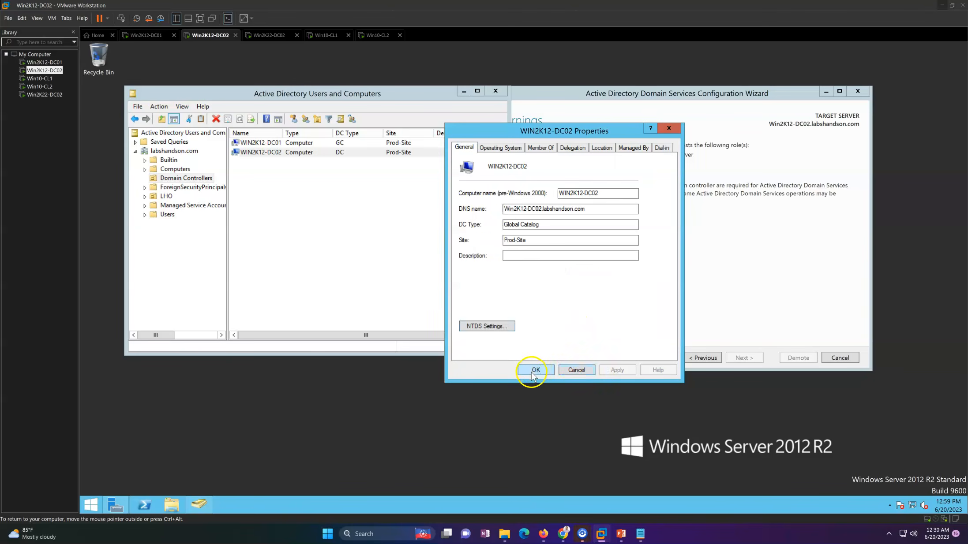
left_click(532, 374)
Step: Refresh the Domain Controllers list and recheck the DC type and NTDS settings of WIN2K12-DC02
right_click(369, 215)
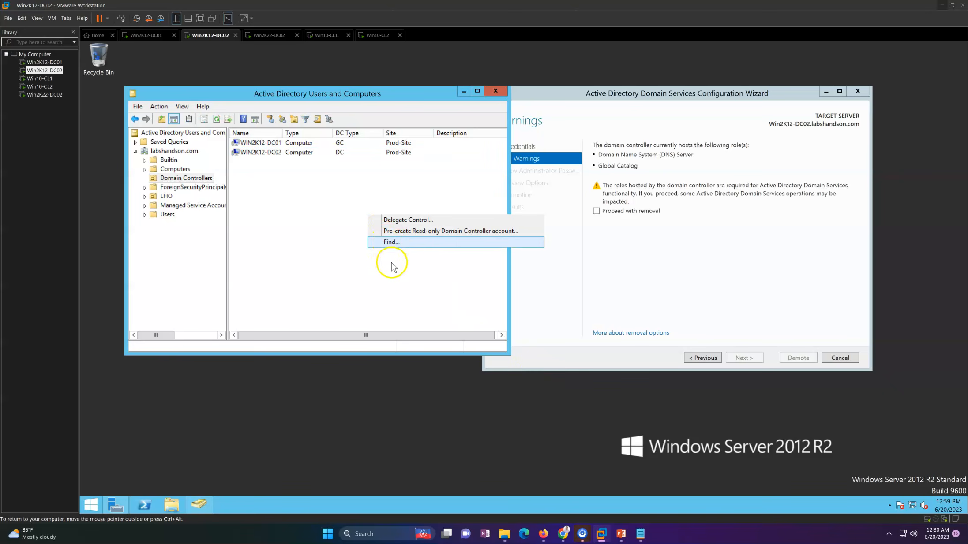
left_click(399, 278)
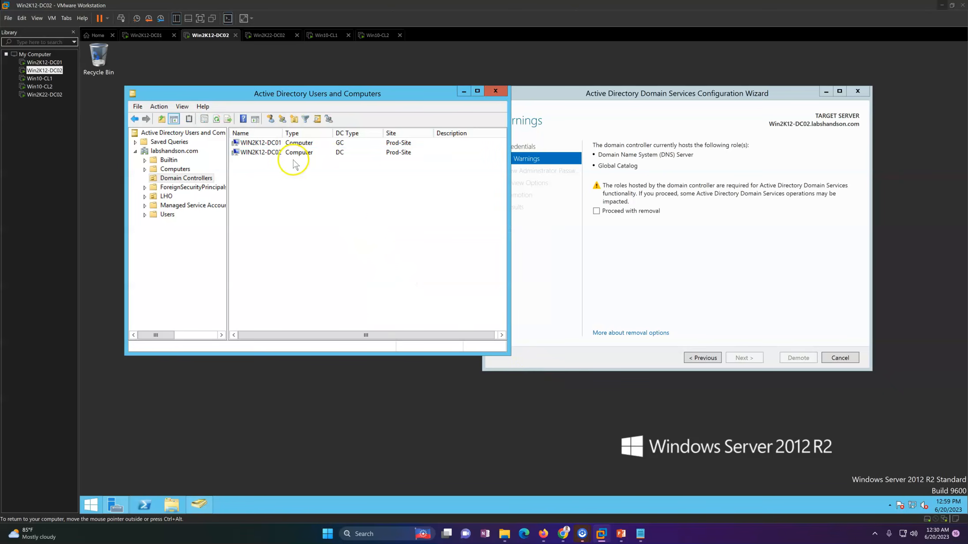
left_click(259, 153)
right_click(259, 155)
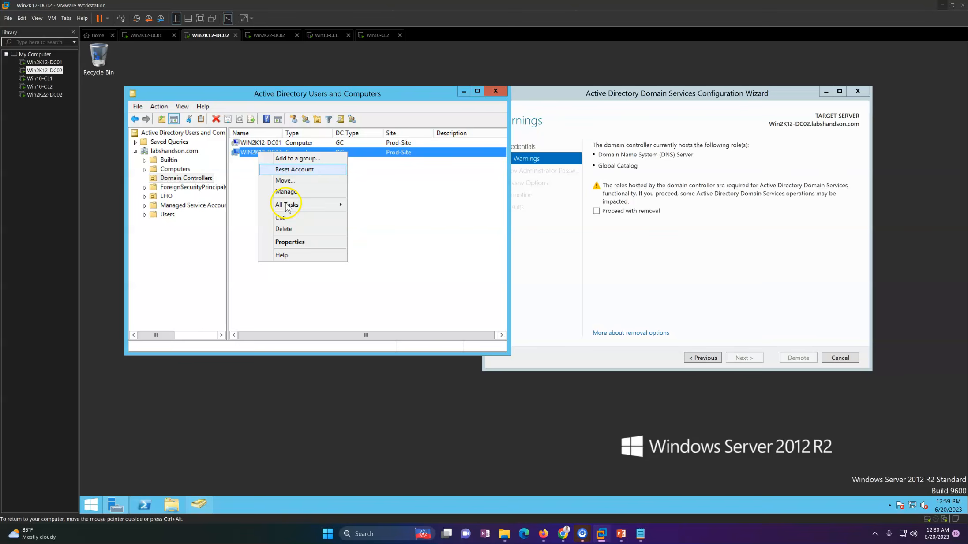
left_click(300, 242)
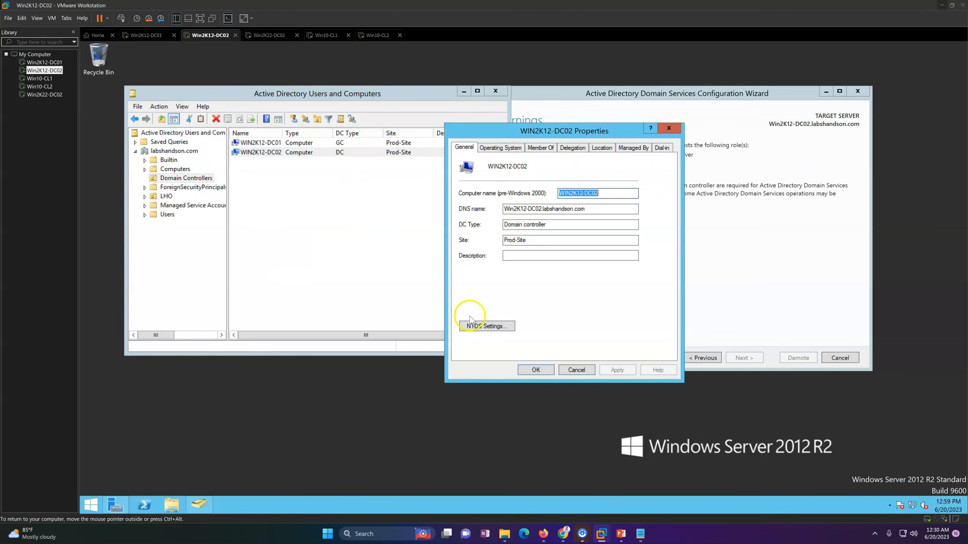
left_click(485, 329)
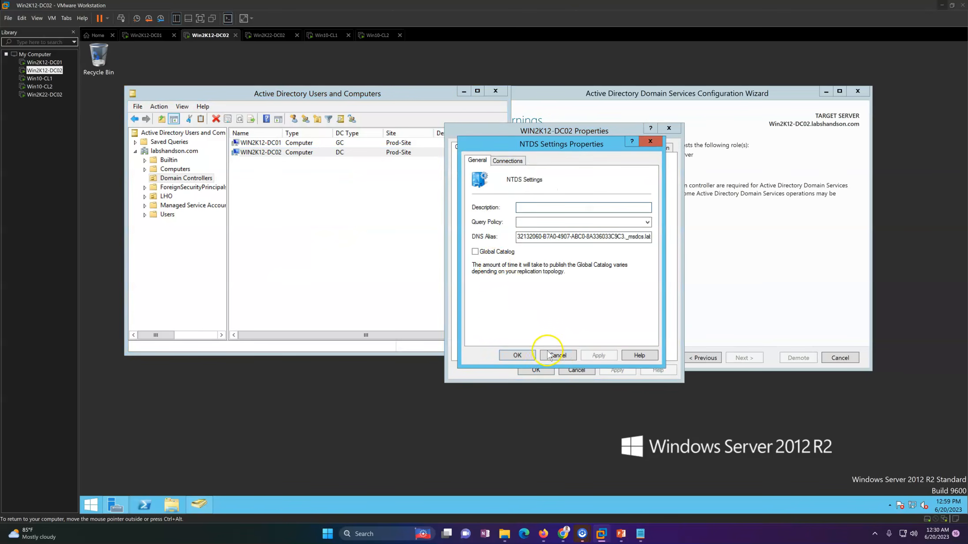
left_click(558, 355)
left_click(544, 372)
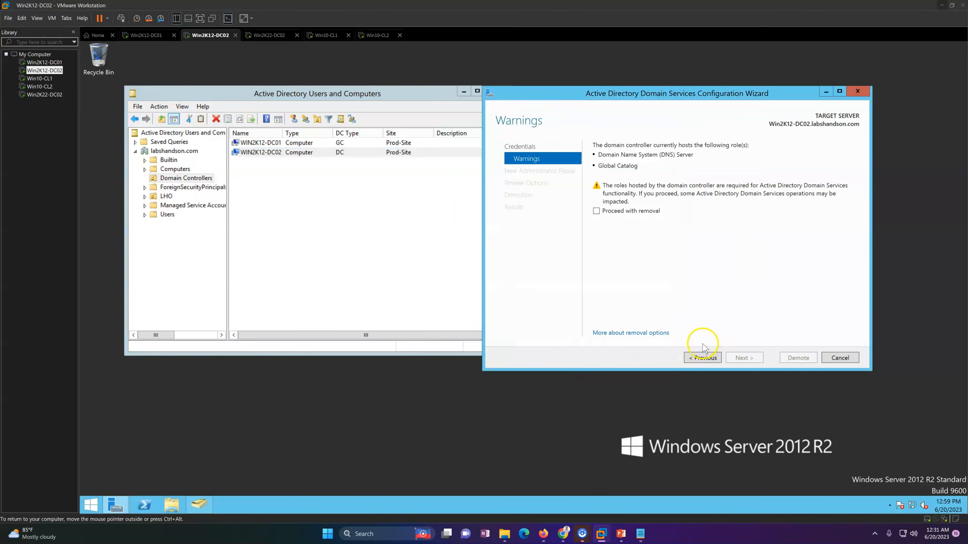
Step: Turn off forced removal in the demotion credentials, agree to proceed with role removal, and continue to the removal options
left_click(705, 359)
left_click(615, 181)
left_click(744, 358)
left_click(626, 216)
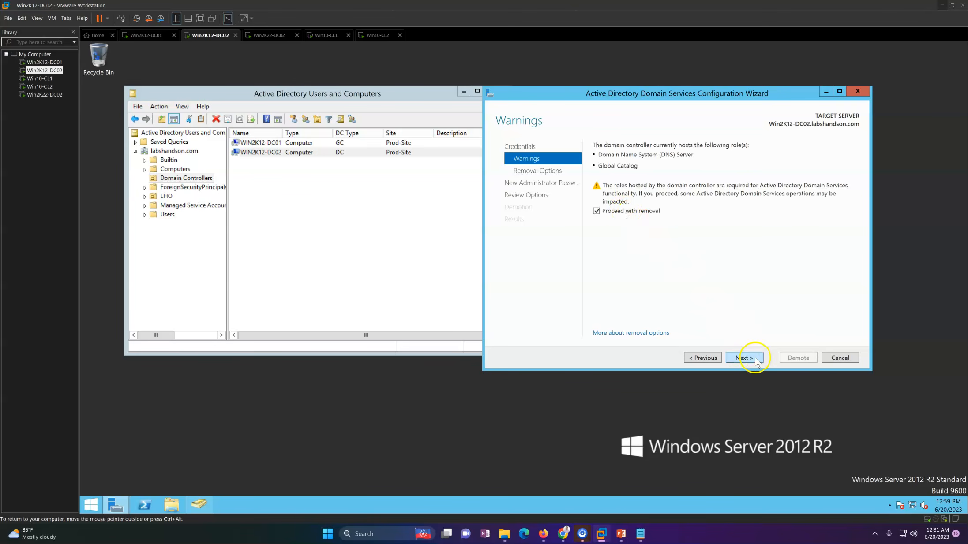
left_click(744, 358)
left_click(705, 359)
left_click(744, 360)
Step: Keep DNS delegation removal enabled, enter and confirm the new administrator password, and start the demotion
left_click_drag(616, 84, 503, 86)
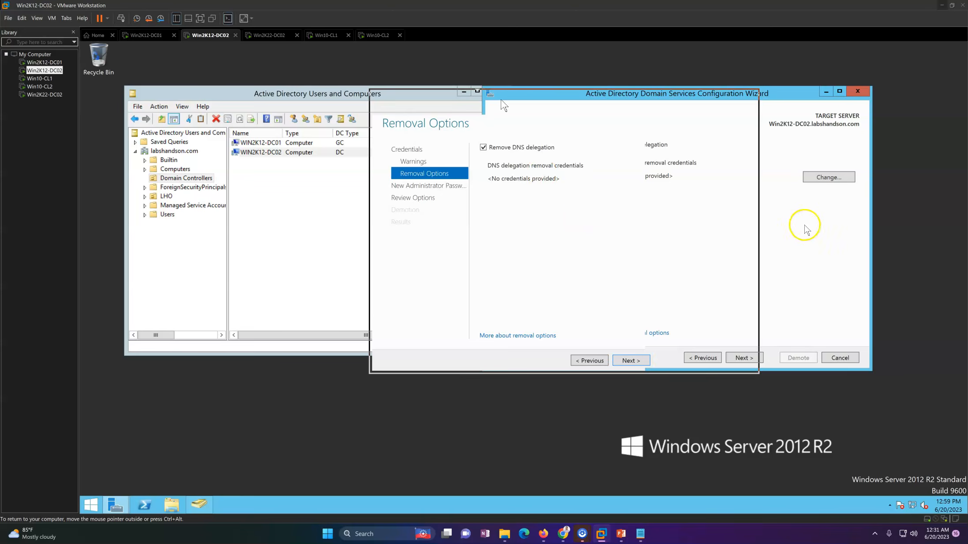
right_click(833, 216)
left_click(854, 241)
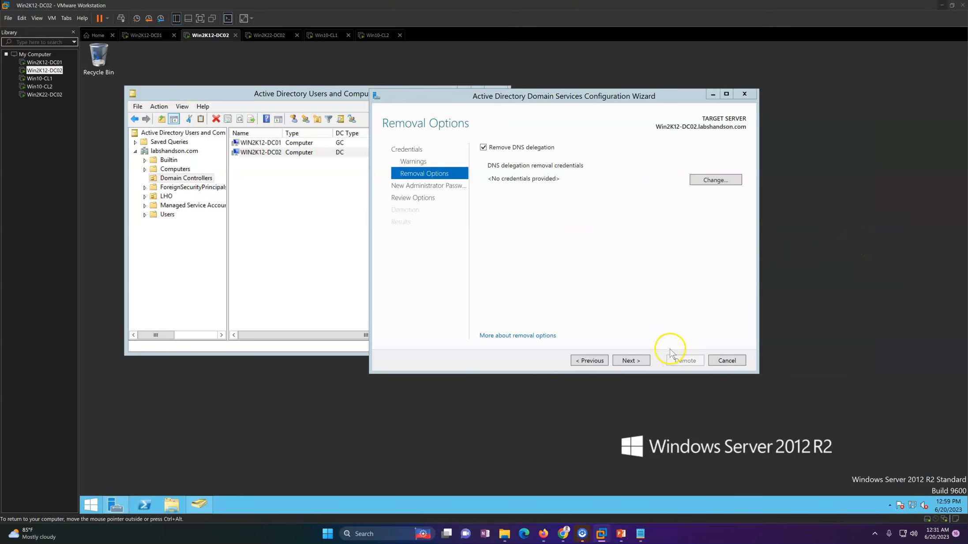
left_click(643, 362)
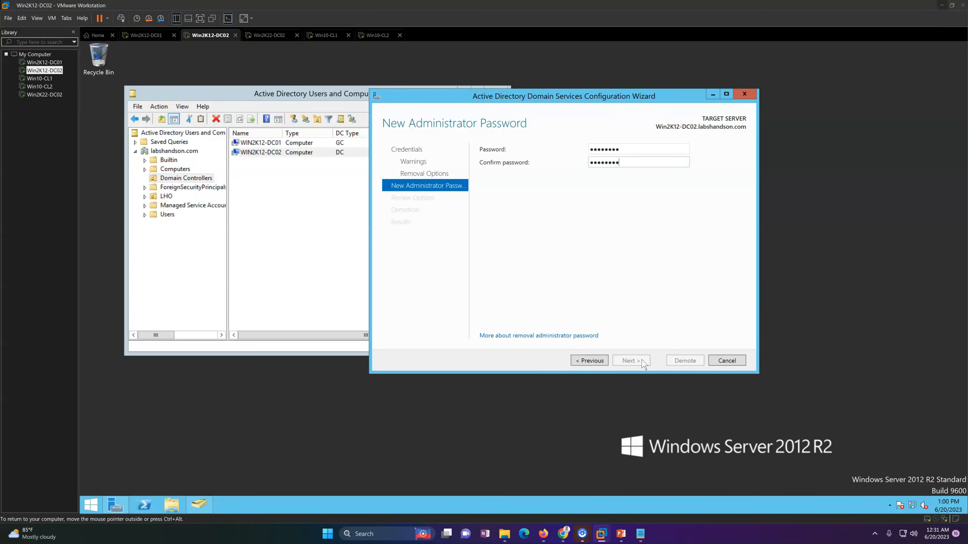
left_click(630, 362)
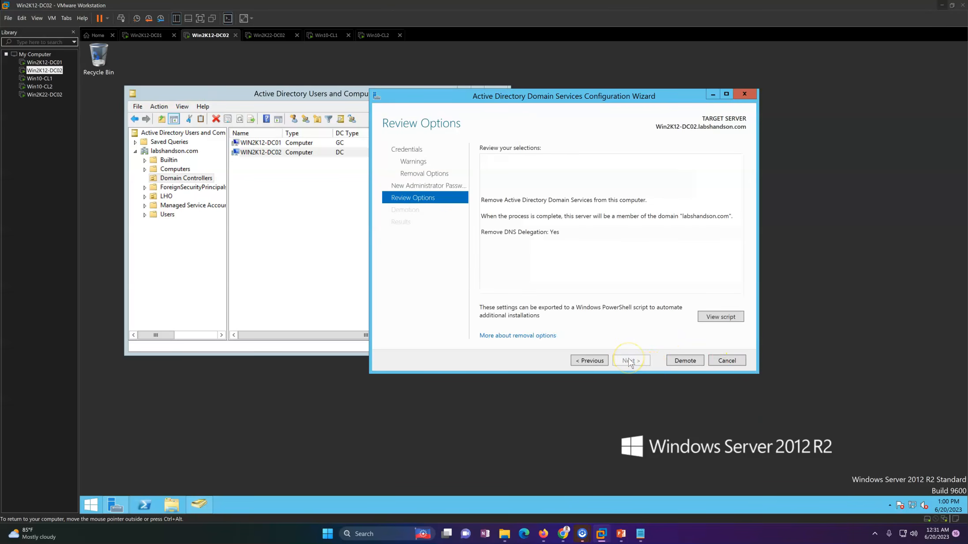
left_click(685, 361)
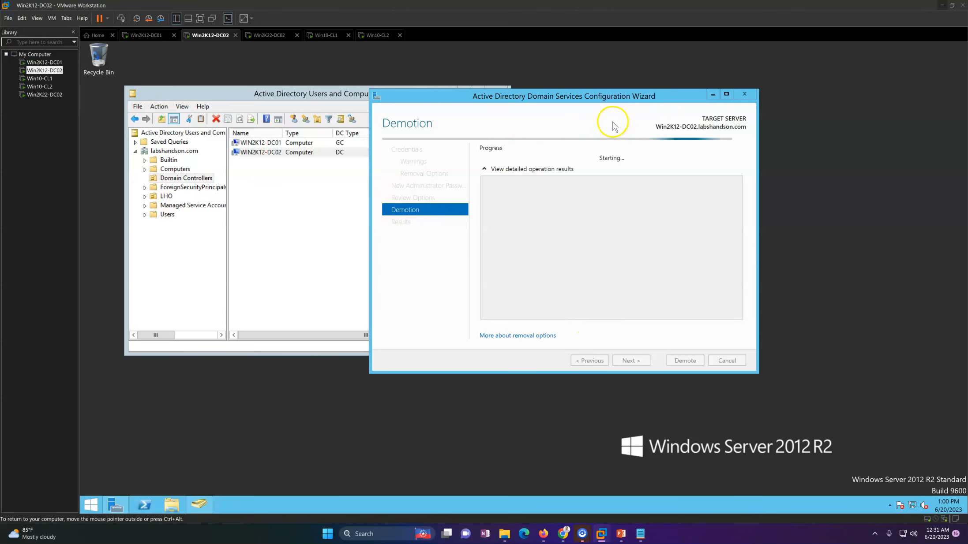
mouse_move(562, 95)
left_mouse_down()
mouse_move(501, 86)
mouse_move(575, 91)
left_mouse_up()
Step: Switch to the Win2K12-DC01 virtual machine and refresh its Domain Controllers list in Active Directory Users and Computers
left_click(146, 34)
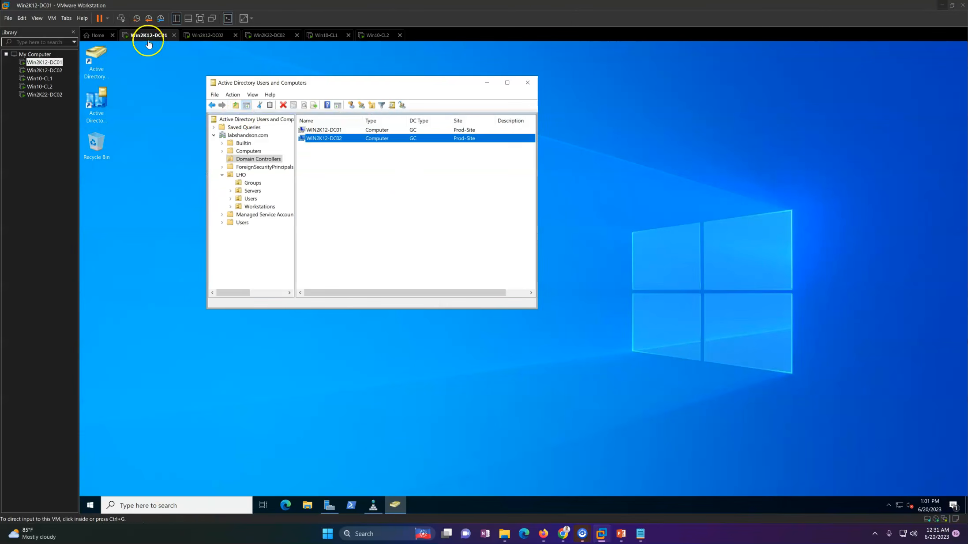
right_click(385, 180)
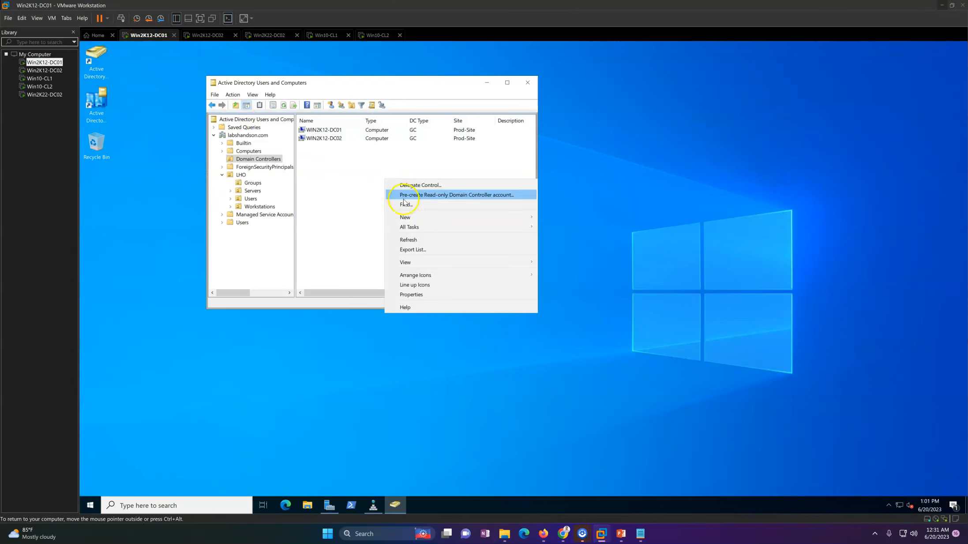
left_click(408, 240)
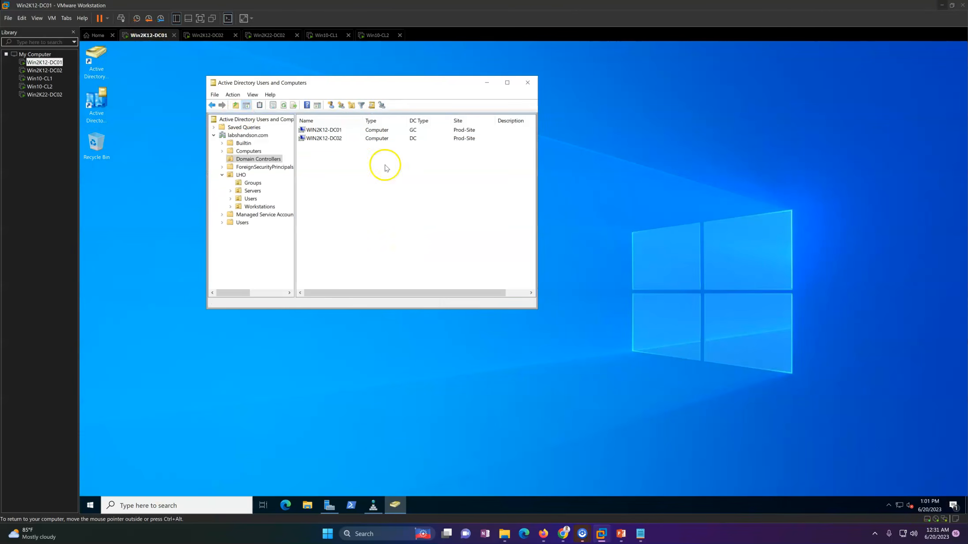
Step: Look at the Win2K22-DC02 virtual machine's local server properties and check the demotion progress on Win2K12-DC02
left_click(268, 36)
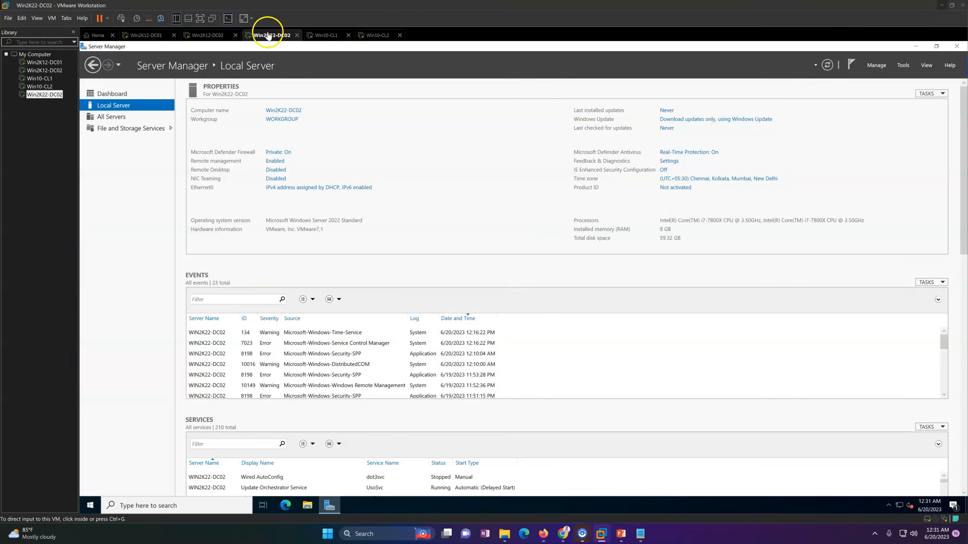
left_click(209, 35)
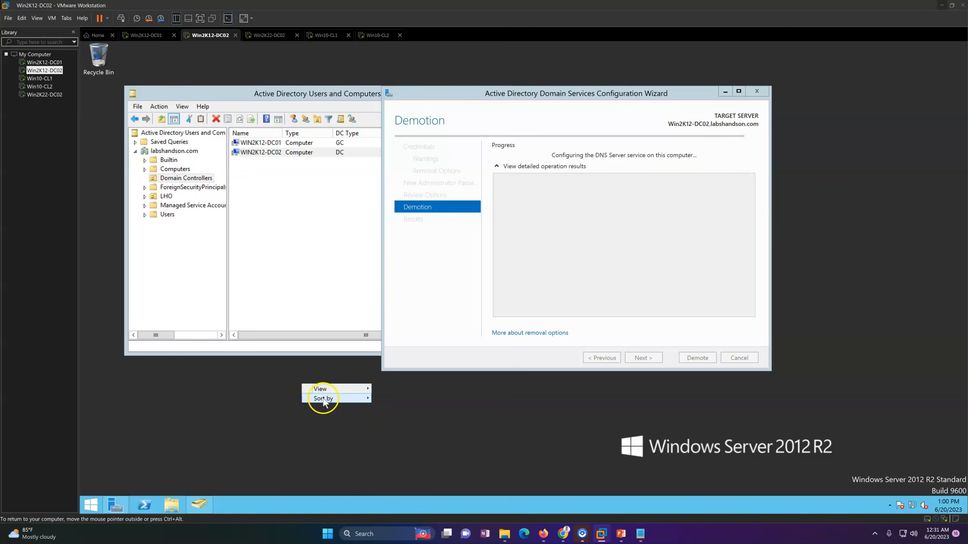
left_click(339, 408)
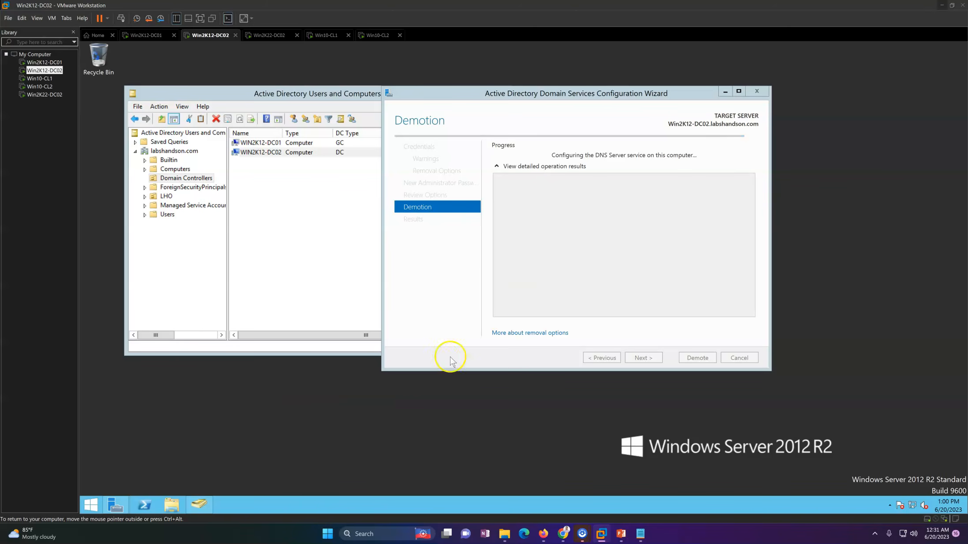
left_click(480, 287)
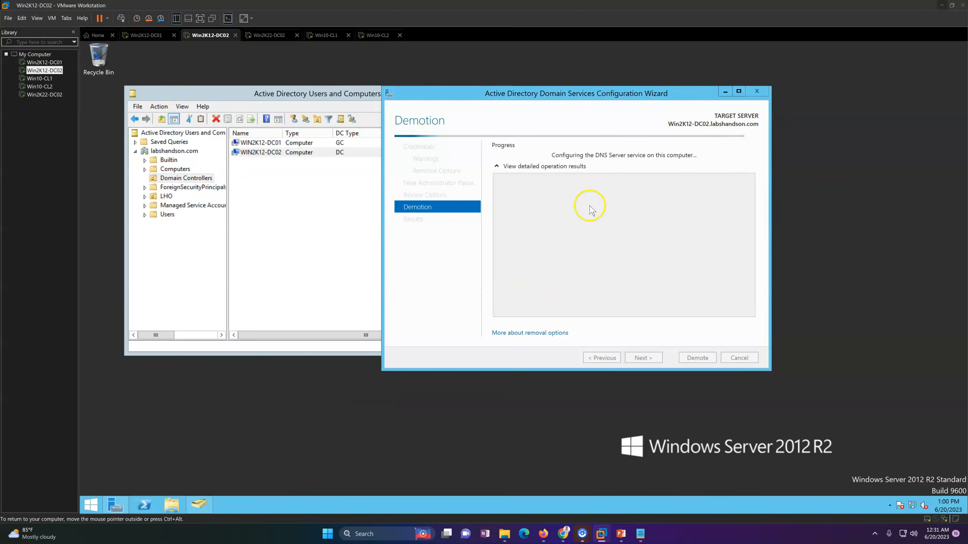
left_click(273, 35)
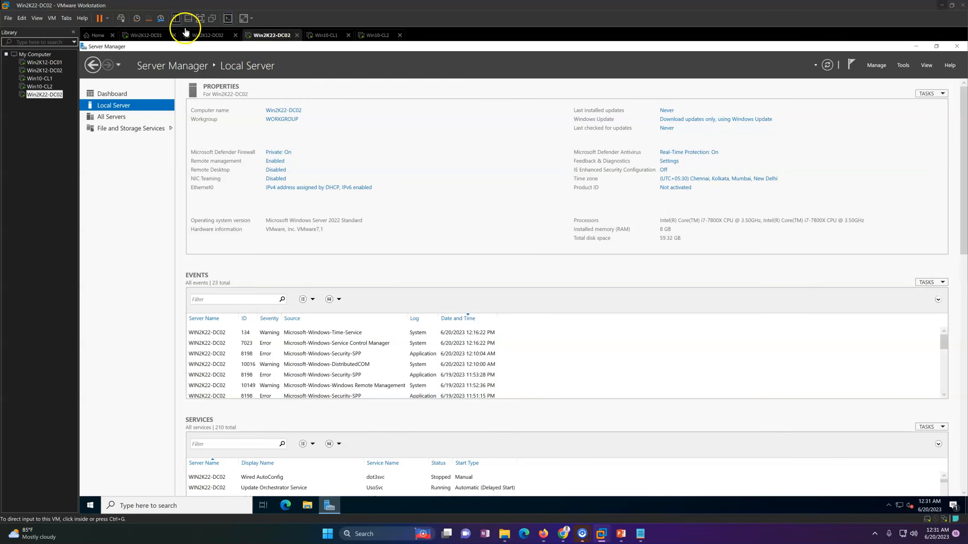
left_click(145, 35)
Step: Return to Win2K12-DC02, dismiss the sign-out notice, and close the demotion results so the server restarts
left_click(197, 36)
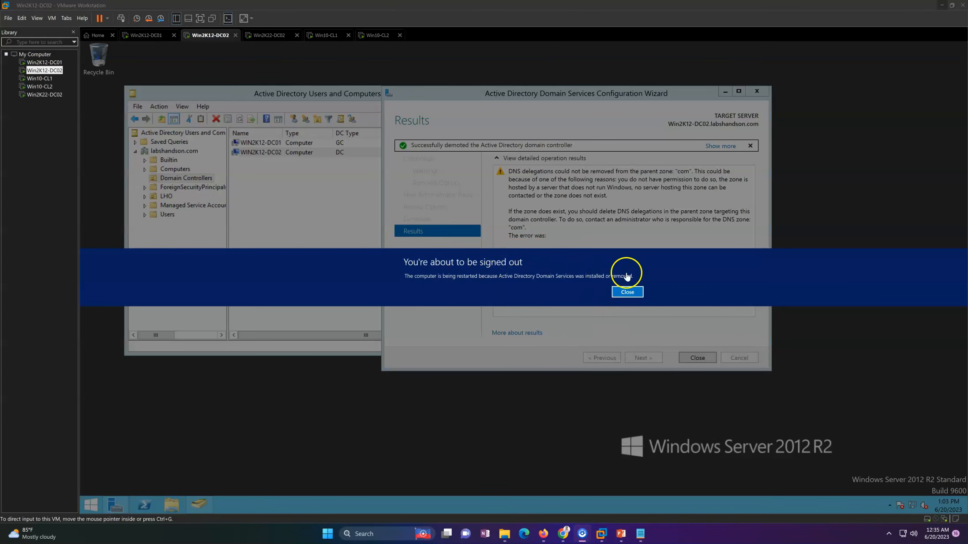
left_click(628, 293)
left_click(697, 358)
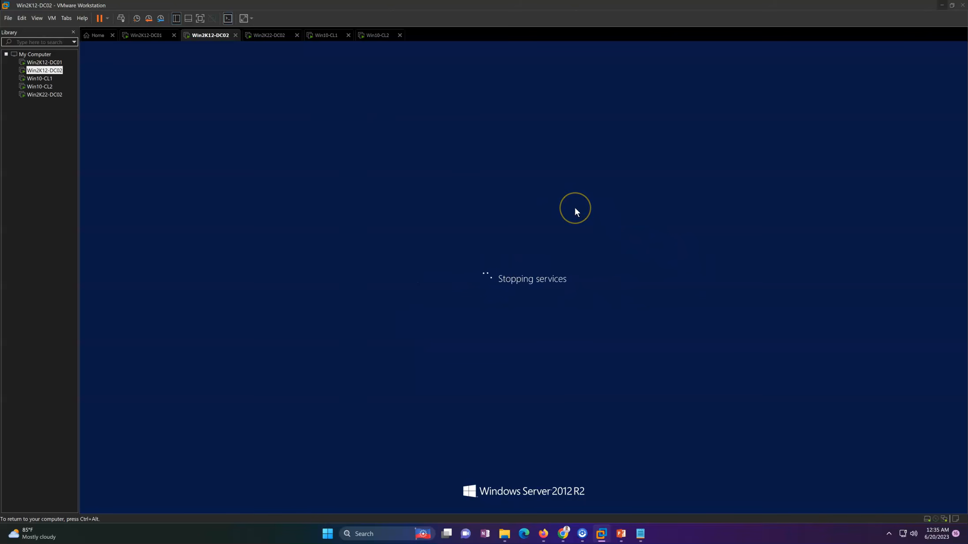
Step: On Win2K12-DC01, refresh the Domain Controllers container and check which domain controllers remain after the demotion
left_click(150, 36)
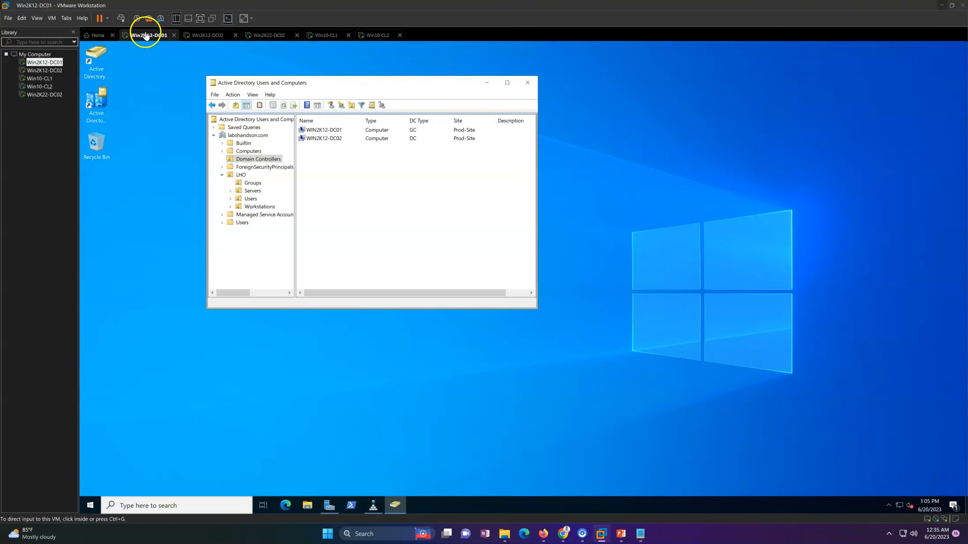
right_click(359, 187)
left_click(383, 247)
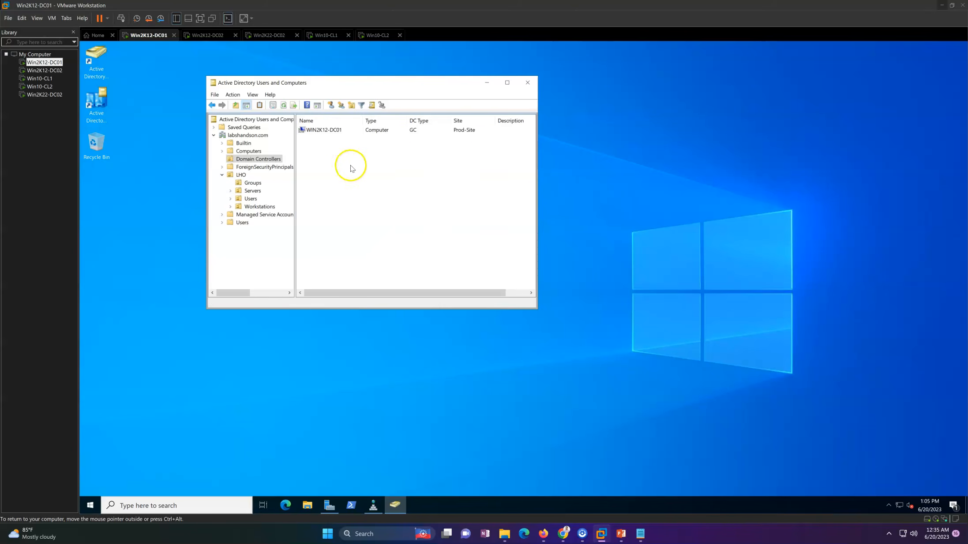
left_click(328, 131)
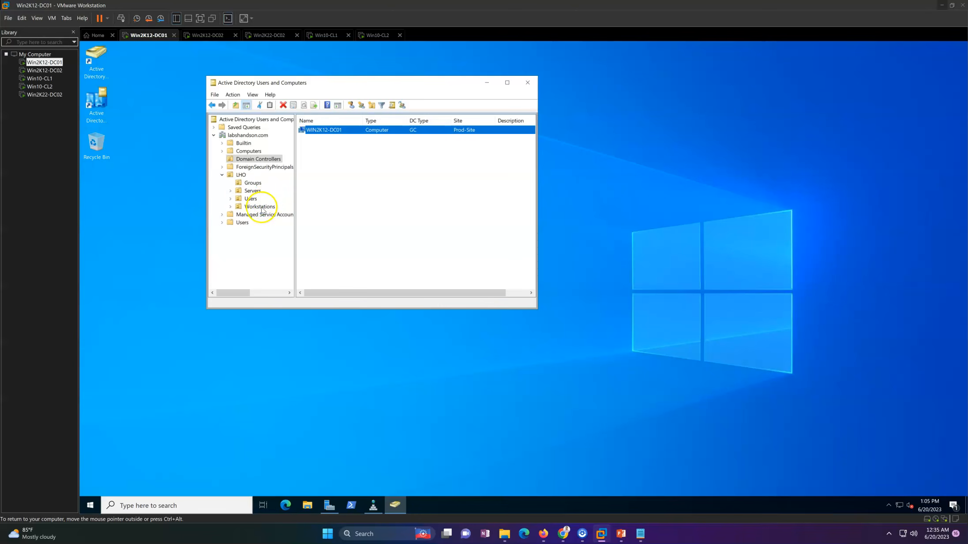
Step: Refresh the Computers container of labshandson.com, widen its Name column, and check for the WIN2K12-DC02 computer account
left_click(248, 152)
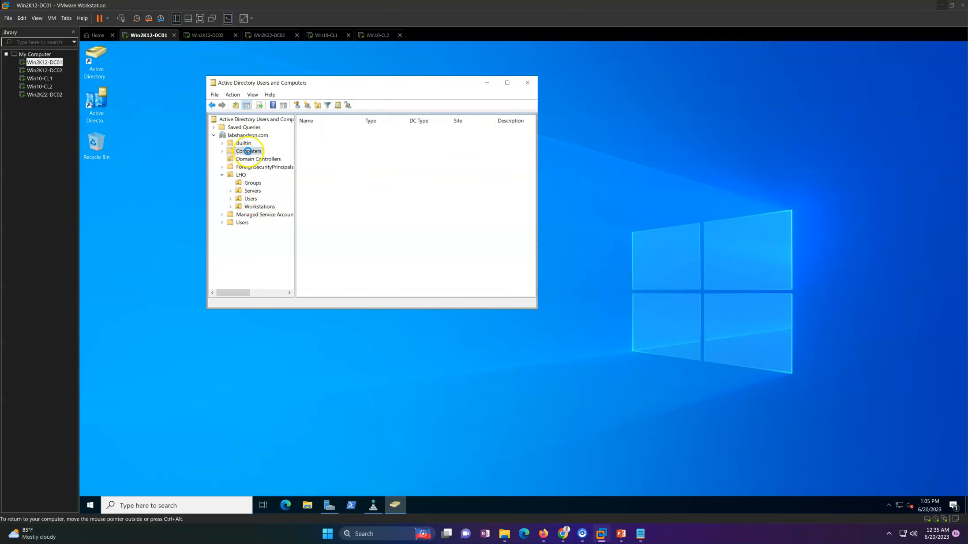
right_click(358, 180)
left_click(383, 233)
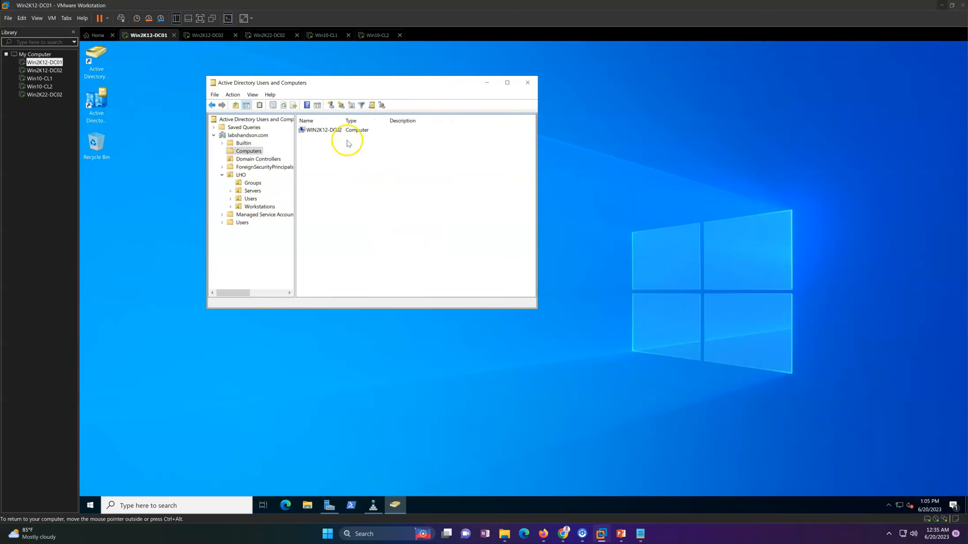
left_click_drag(343, 120, 397, 122)
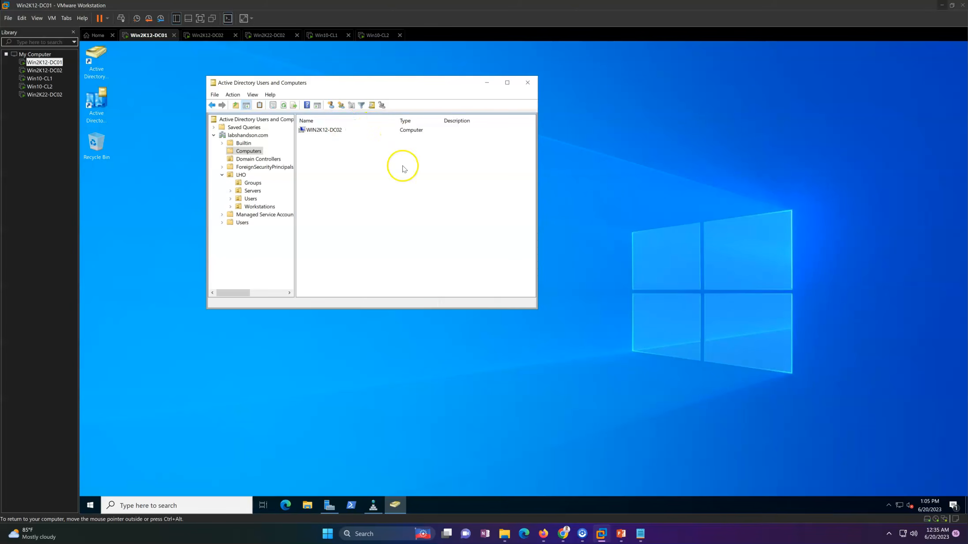
left_click(322, 130)
left_click(355, 197)
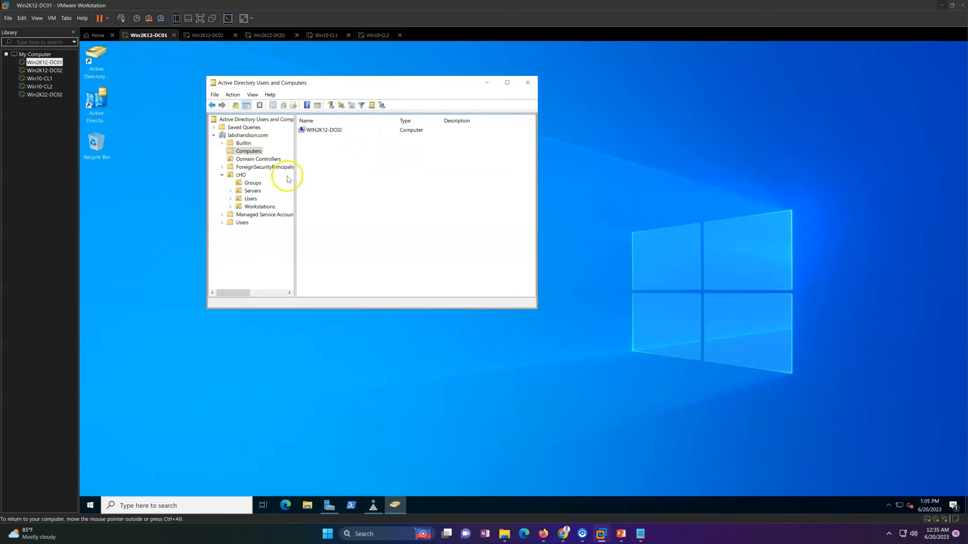
Step: Recheck the Domain Controllers container, and sign in to the Win2K12-DC02 virtual machine with the domain administrator's password
left_click(258, 159)
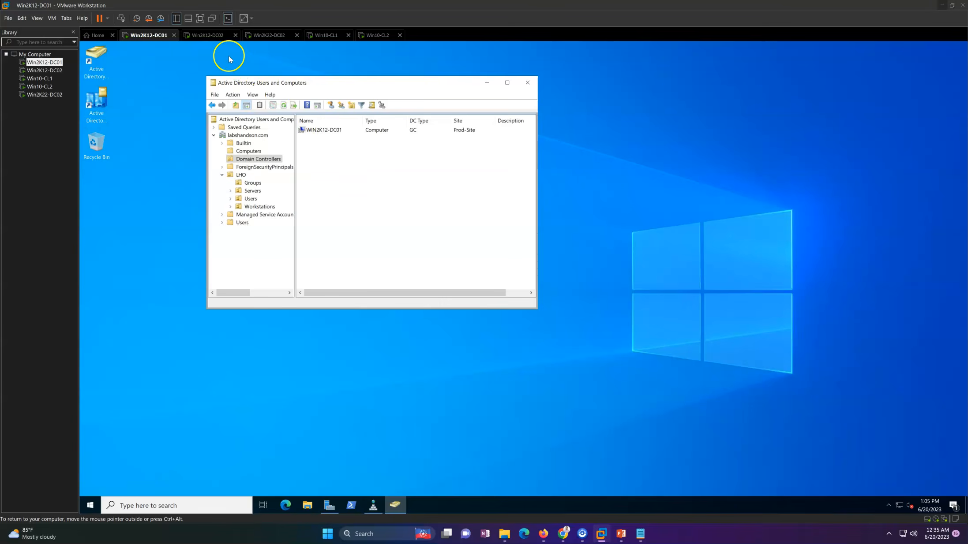
left_click(205, 35)
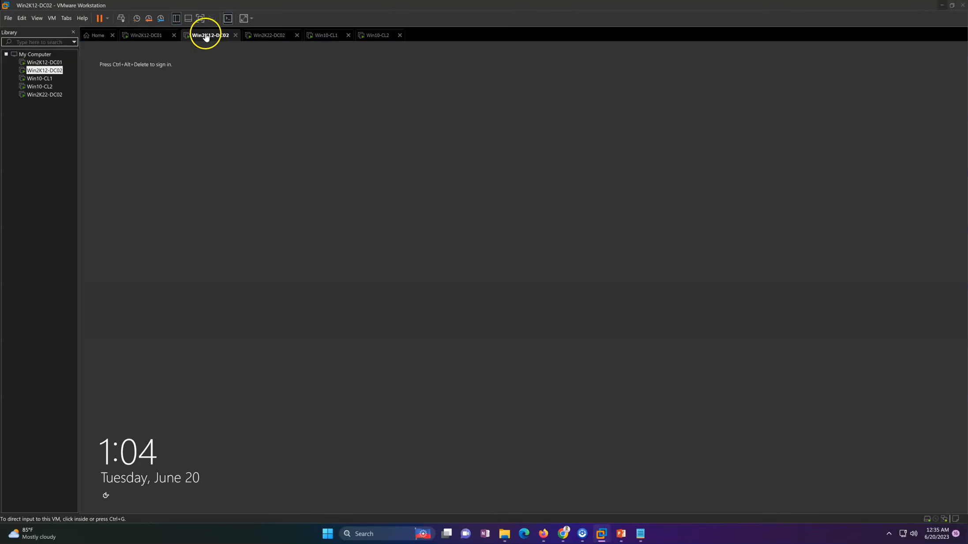
left_click(121, 18)
left_click(539, 244)
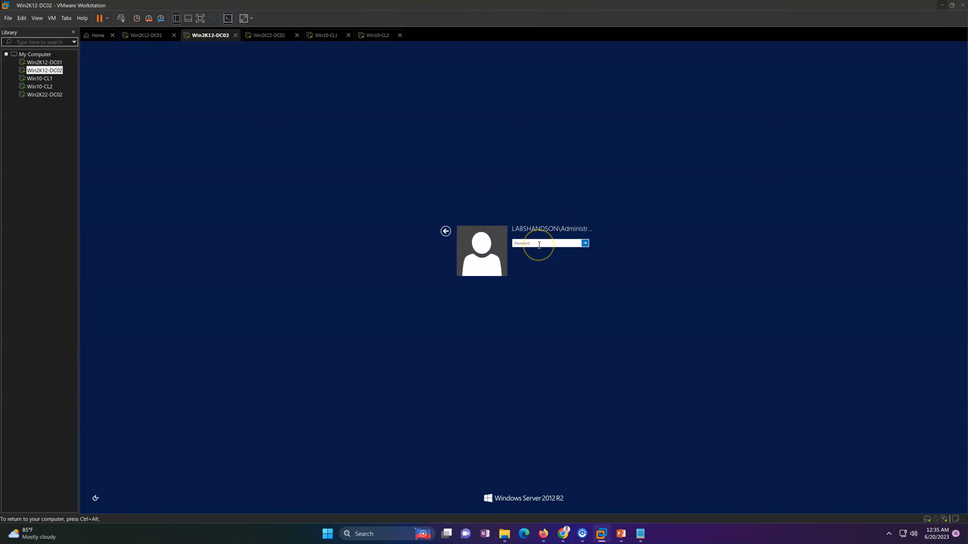
key("Return")
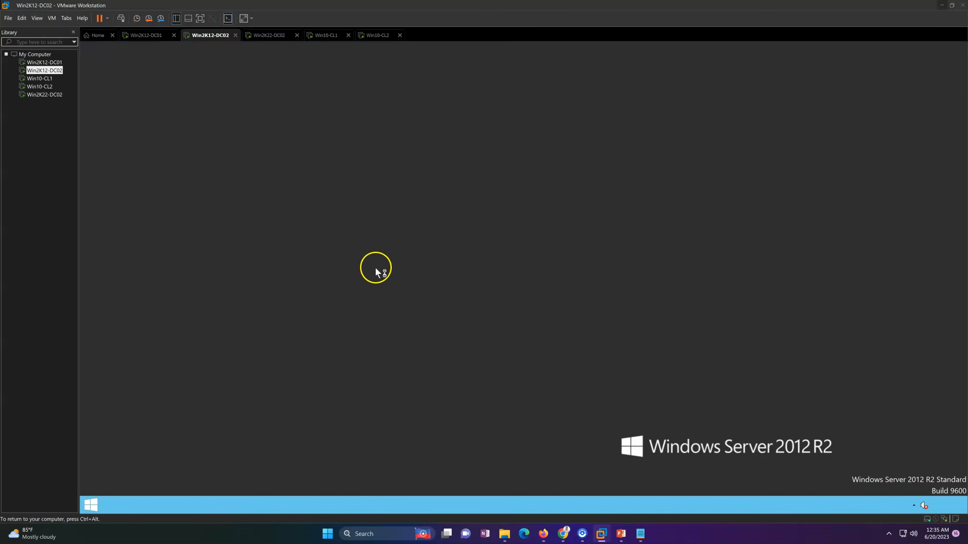
Step: Shut down the Win2K12-DC02 server and close its virtual machine view once it is powered off
right_click(90, 508)
mouse_move(141, 491)
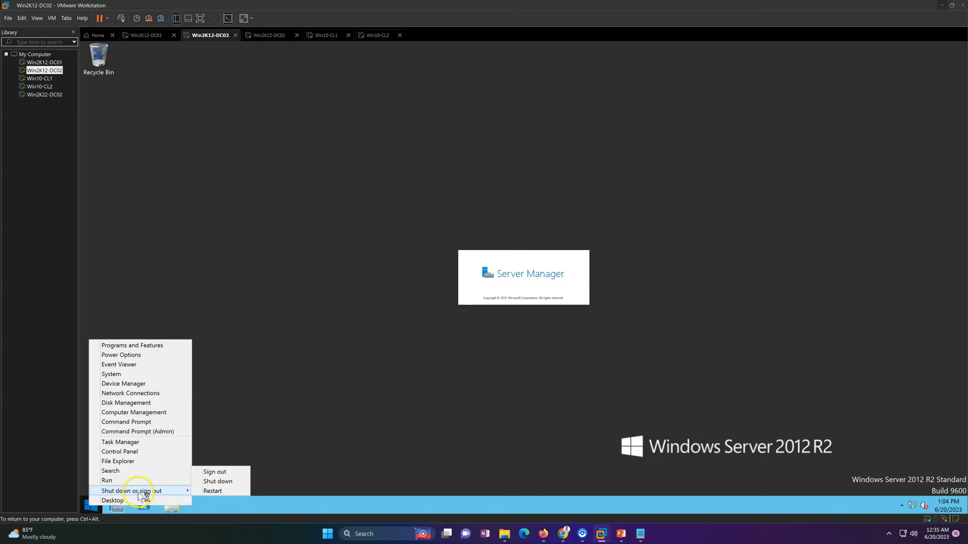
left_click(225, 482)
left_click(194, 492)
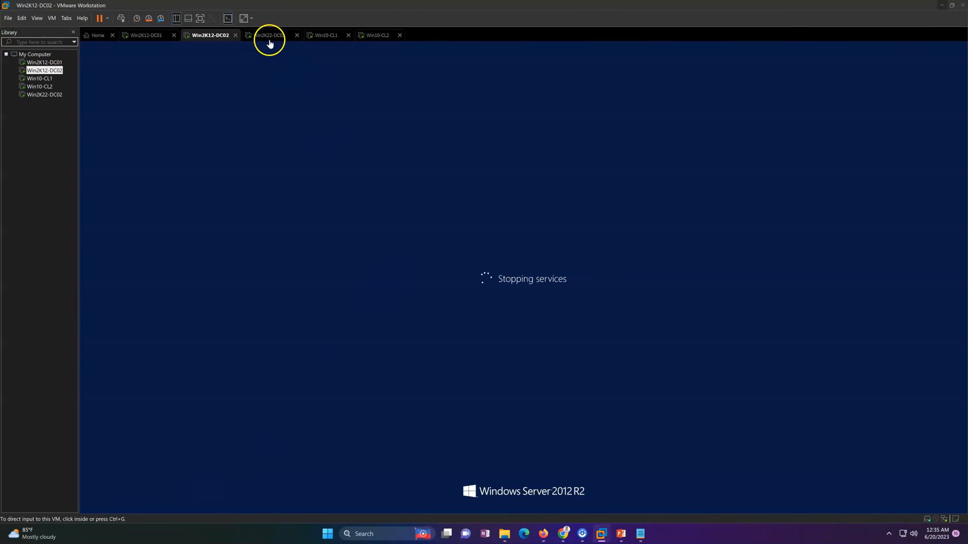
left_click(269, 36)
left_click(223, 39)
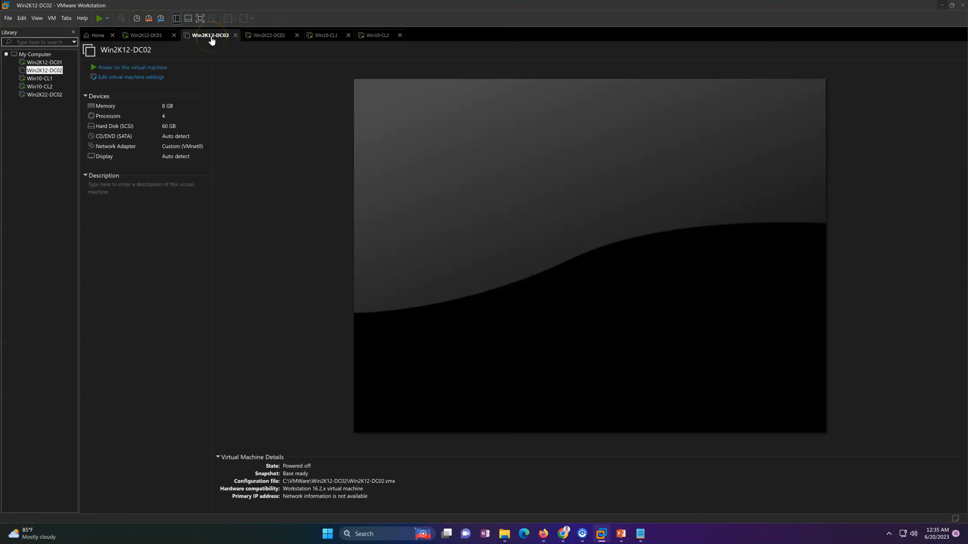
left_click(235, 36)
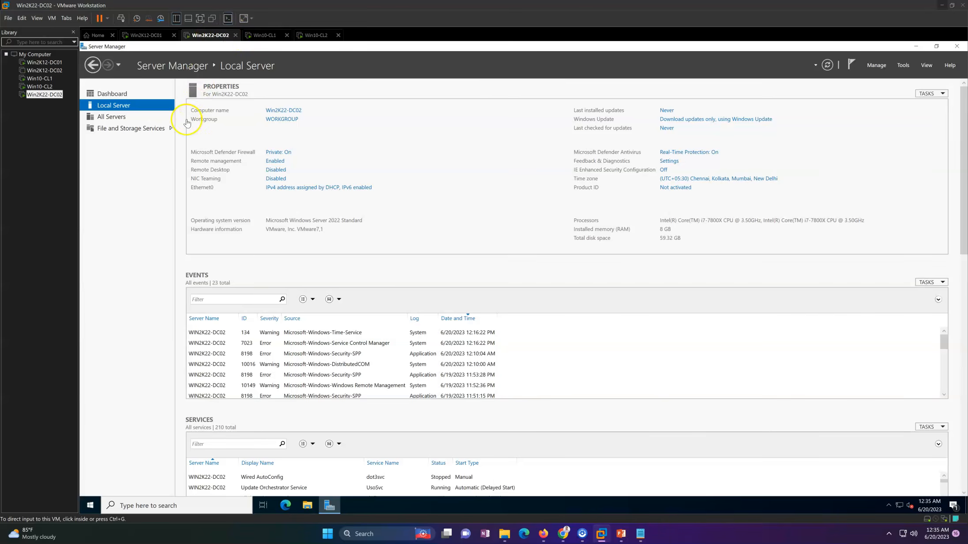
Step: On Win2K22-DC02, open the Ethernet0 adapter's properties and disable Internet Protocol Version 6 (TCP/IPv6)
left_click(290, 190)
double_click(317, 192)
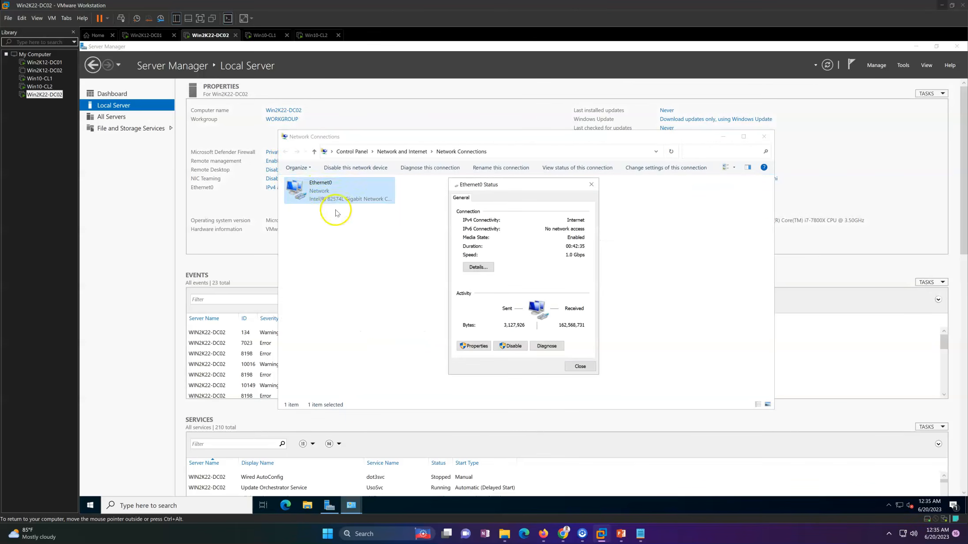
left_click(476, 347)
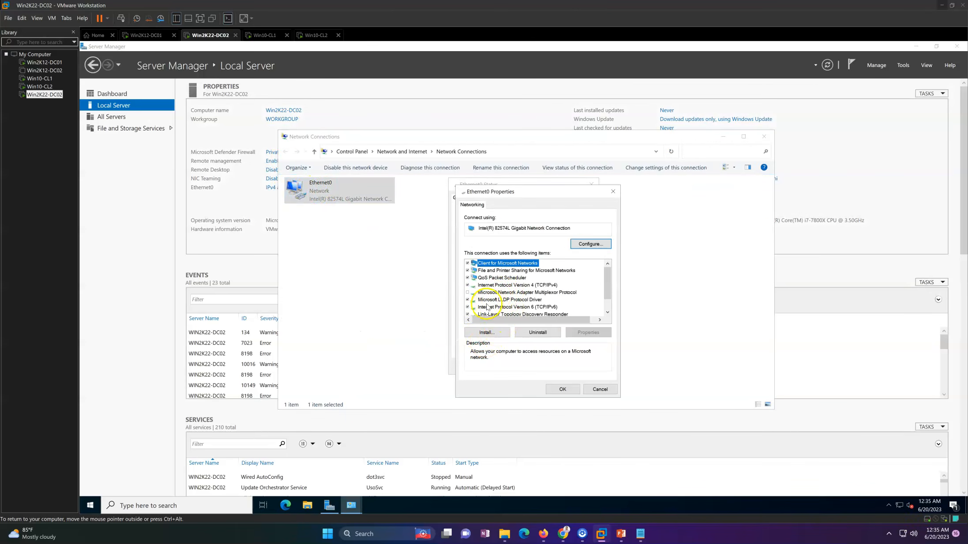
left_click(473, 307)
Step: Give Ethernet0 the static IPv4 address 192.168.0.152, subnet mask 255.255.255.0, gateway 192.168.0.1, preferred DNS 192.168.0.151, and alternate DNS 192.168.0.152
left_click(525, 285)
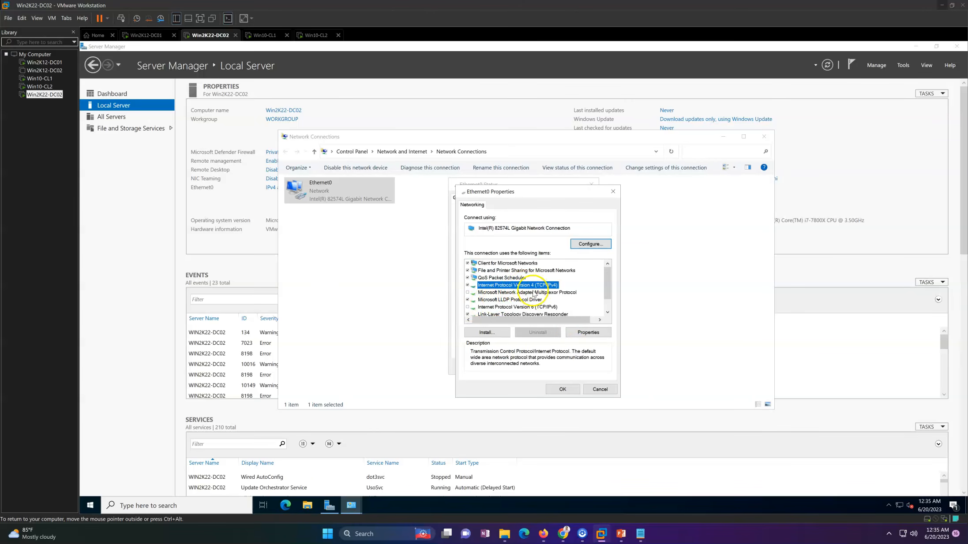
left_click(589, 333)
left_click(517, 285)
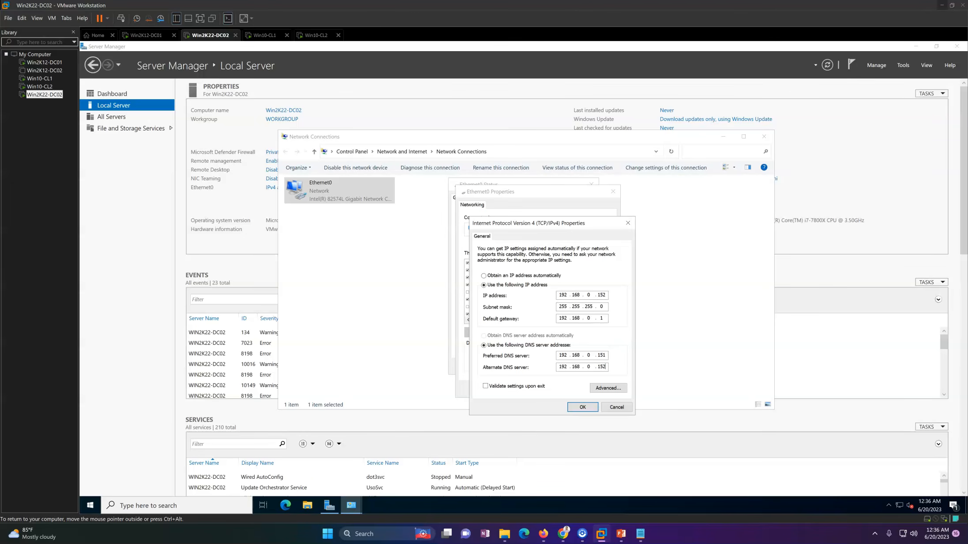
left_click(583, 407)
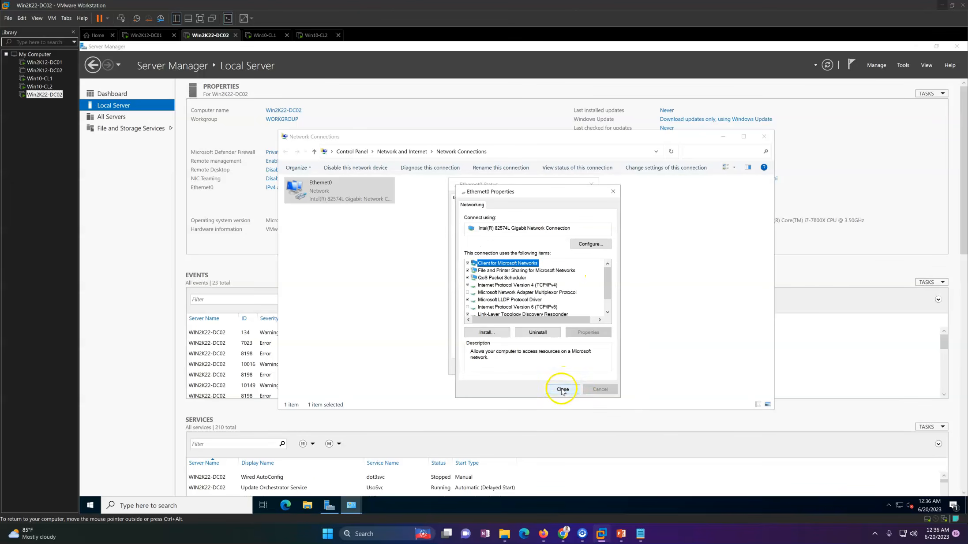
left_click(562, 389)
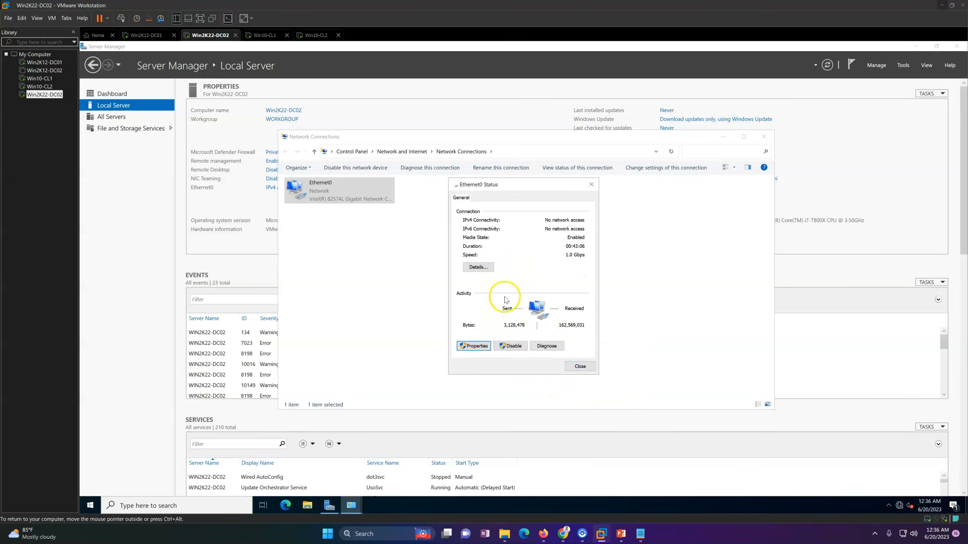
Step: Check the Ethernet0 connection details, refresh the network connections, and close their window
left_click(479, 267)
left_click(599, 381)
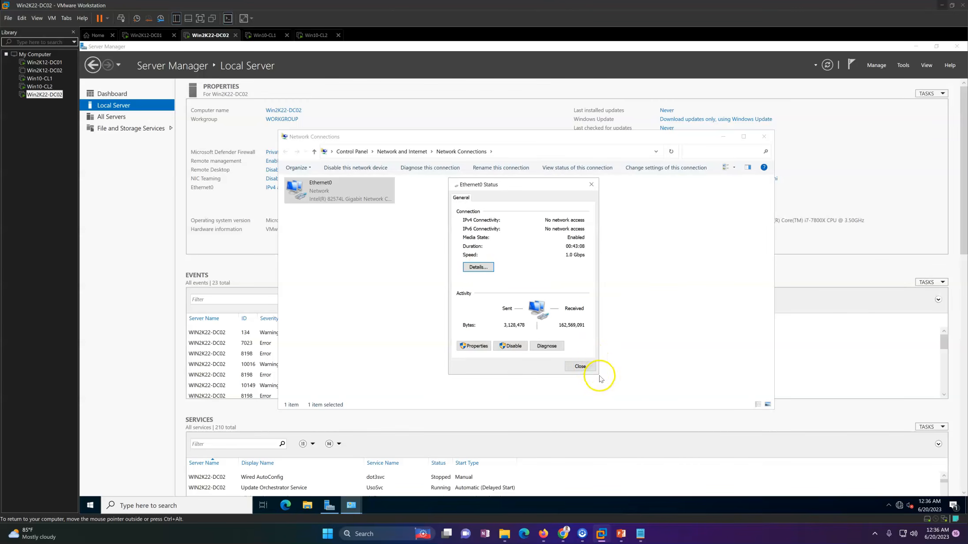
left_click(588, 368)
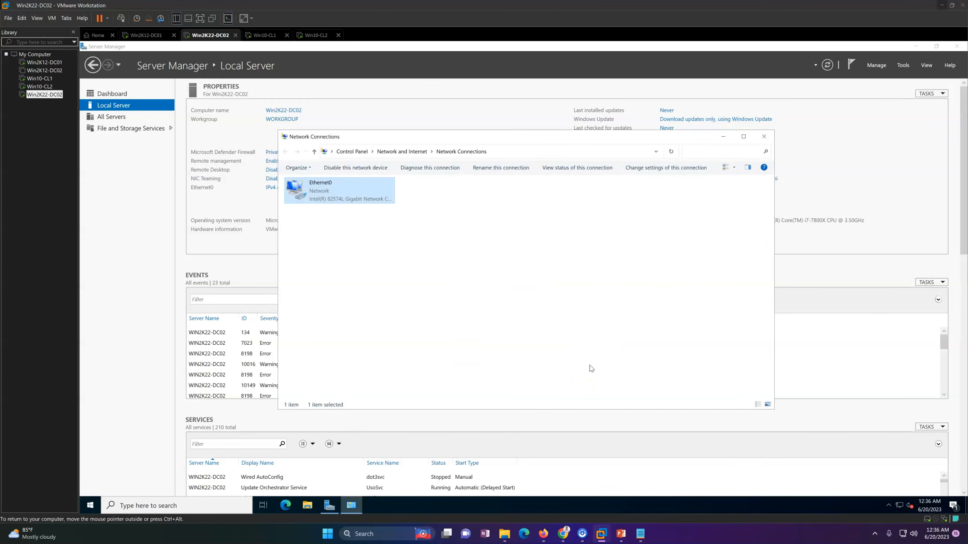
right_click(517, 275)
left_click(541, 313)
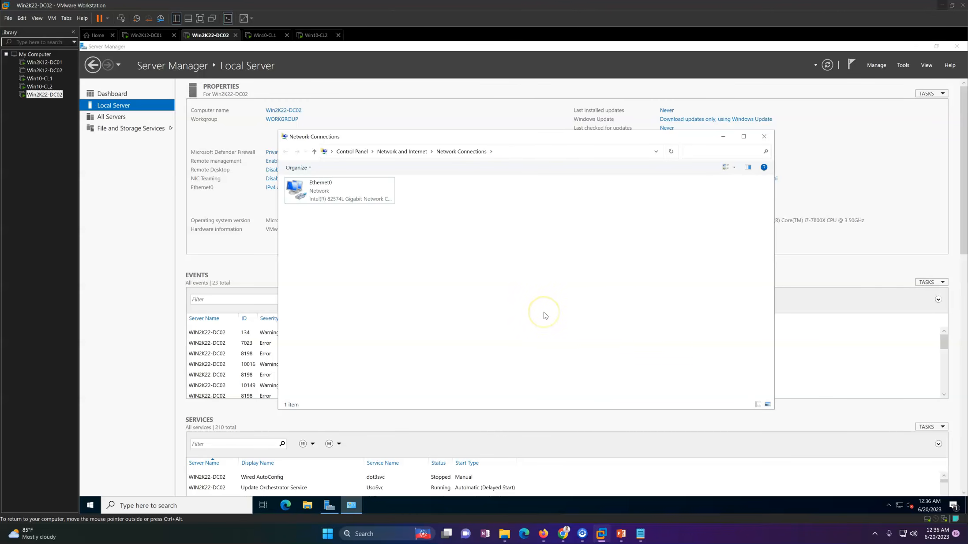
left_click(336, 188)
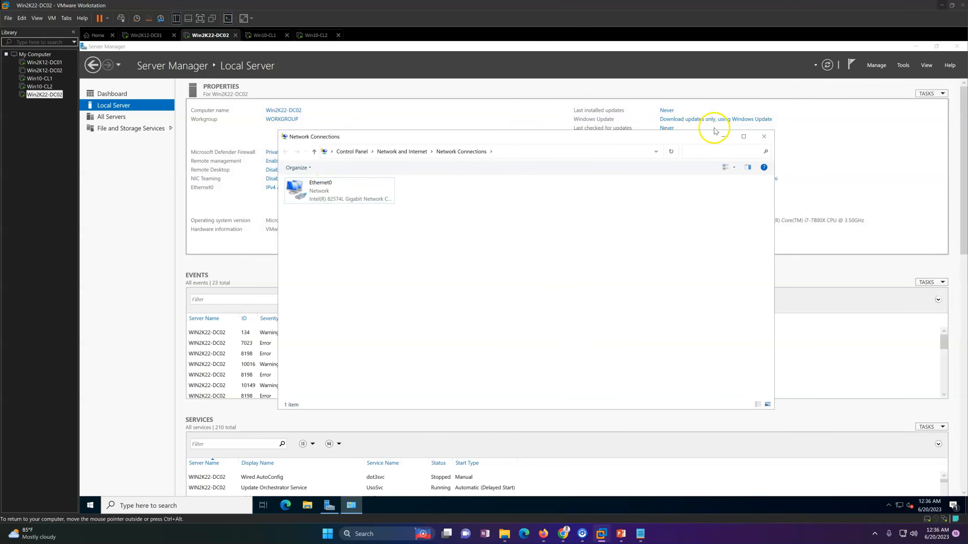
left_click(764, 136)
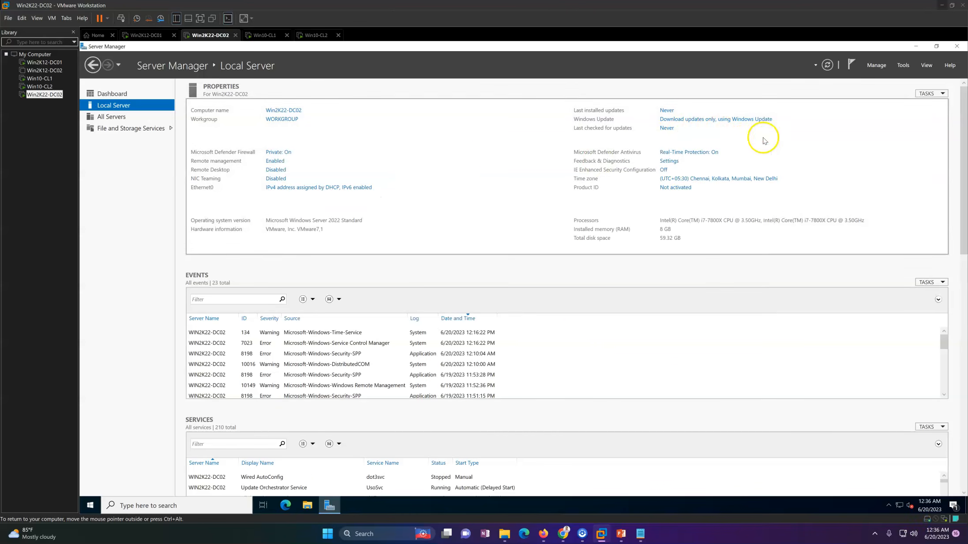
Step: Change the membership of computer Win2K22-DC02 from workgroup to the domain labshandson.com
left_click(283, 111)
left_click(271, 184)
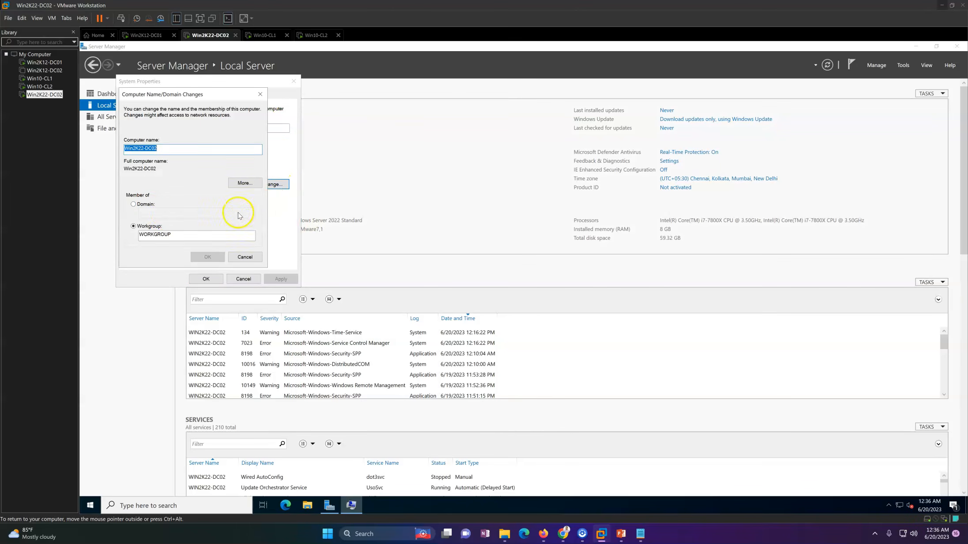
left_click(145, 205)
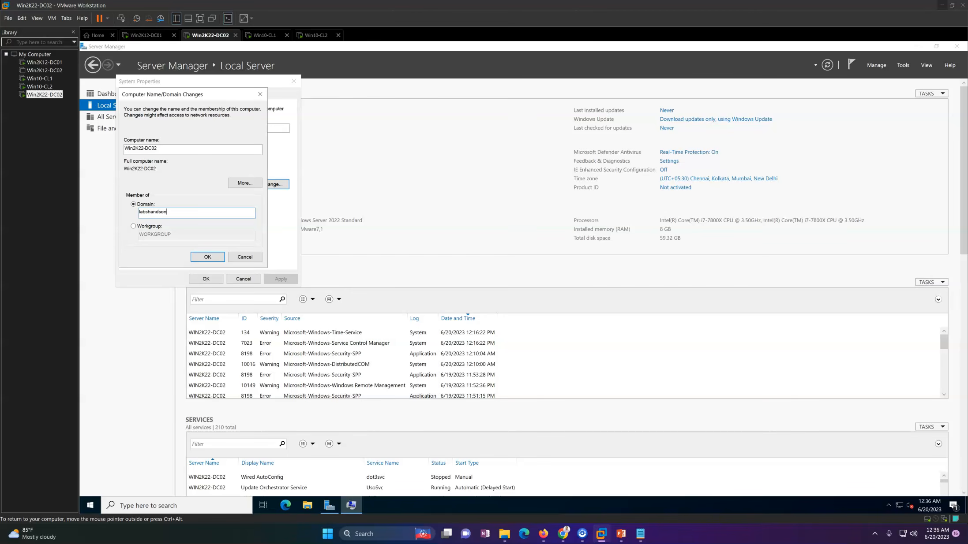
key("Return")
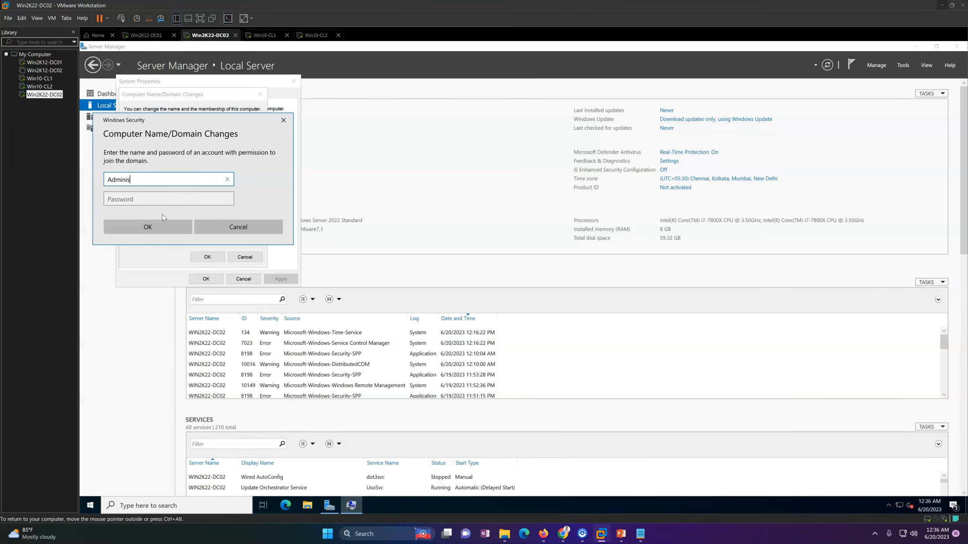
Step: Authorize the domain join with the Administrator account and its password
key("Tab")
type("P")
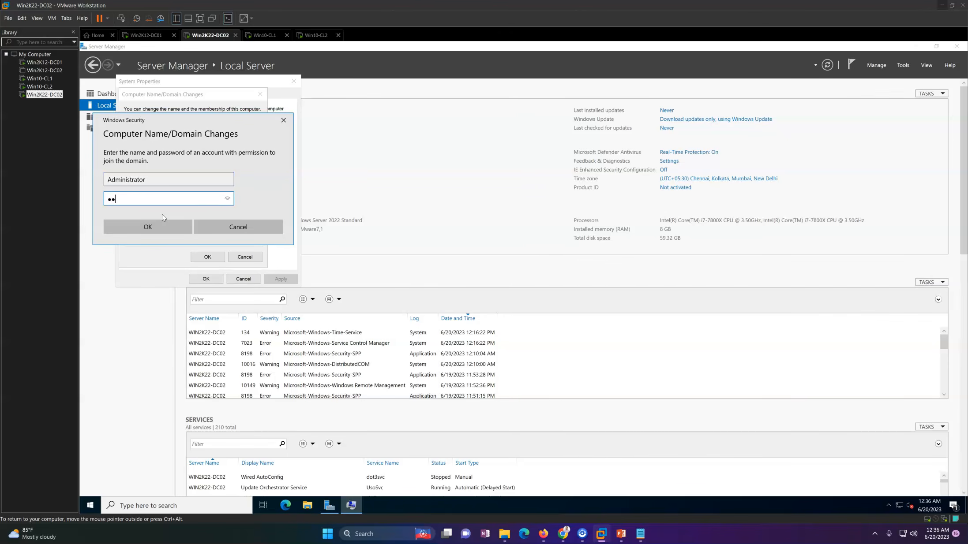
type("d")
key("Return")
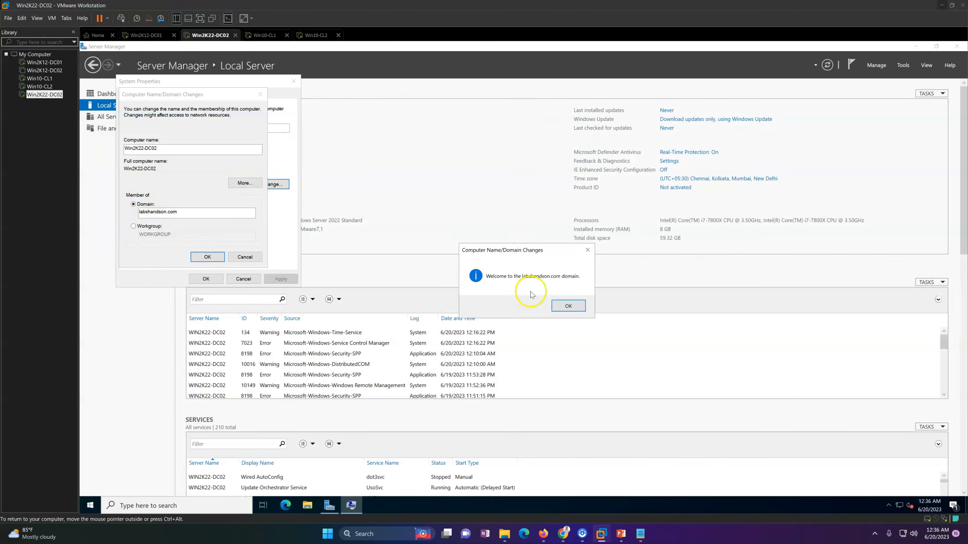
Step: Acknowledge the domain join notices, close System Properties, and restart Win2K22-DC02 immediately
left_click(568, 306)
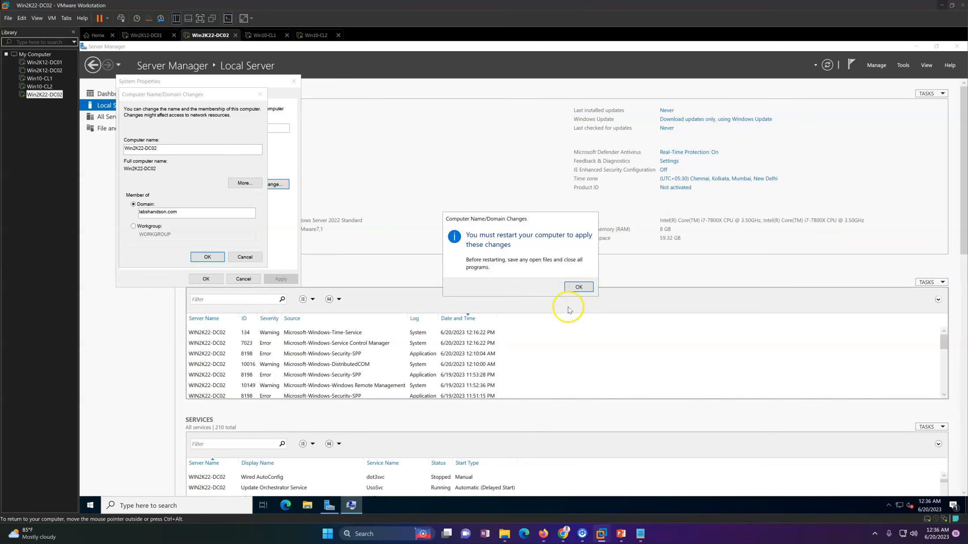
left_click(576, 285)
left_click(206, 279)
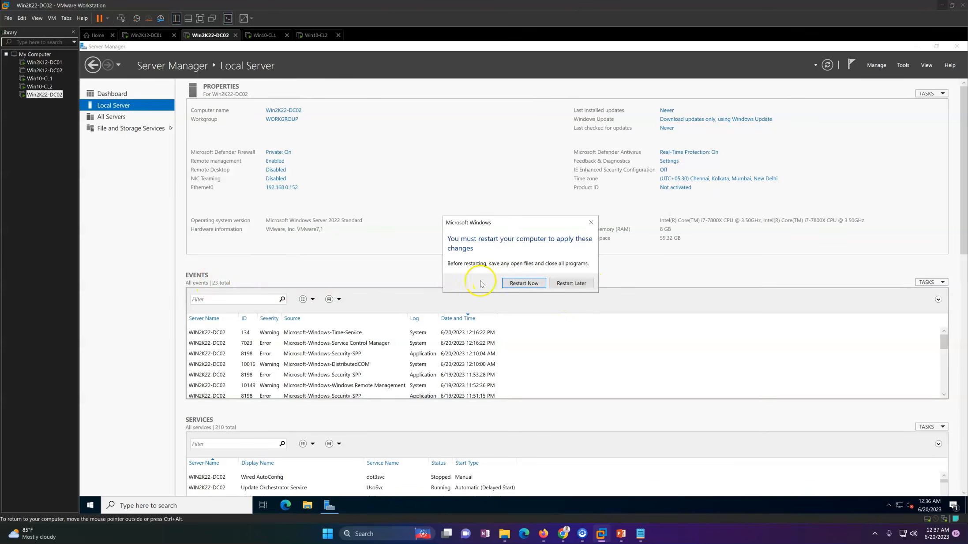
left_click(523, 283)
Step: Switch to Win2K12-DC01, refresh the Domain Controllers container, and check which domain controllers it lists
left_click(142, 37)
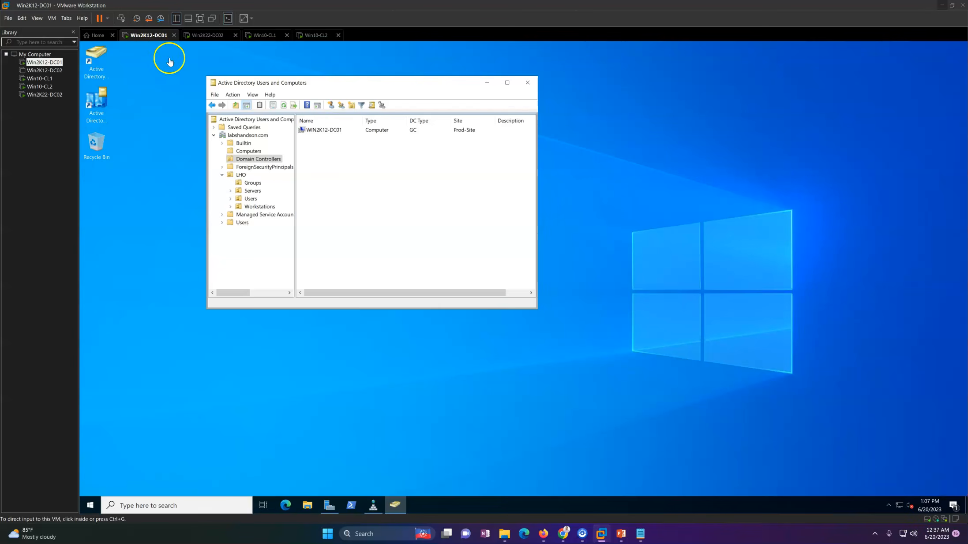
right_click(369, 185)
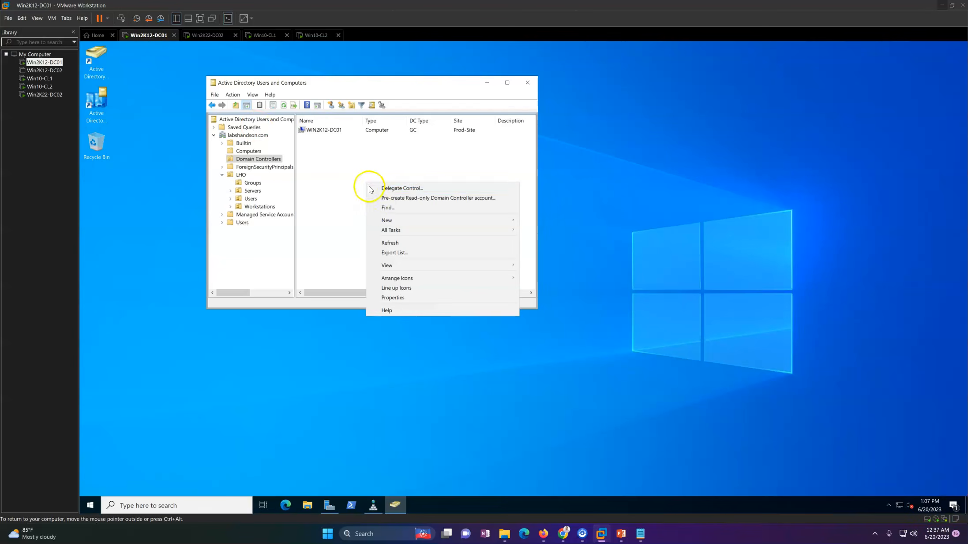
left_click(391, 244)
left_click(332, 132)
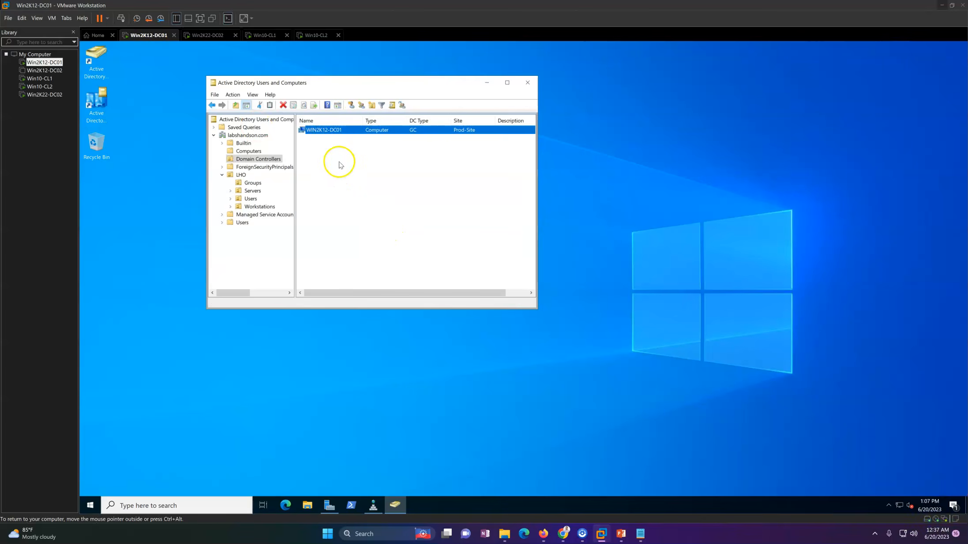
left_click(335, 160)
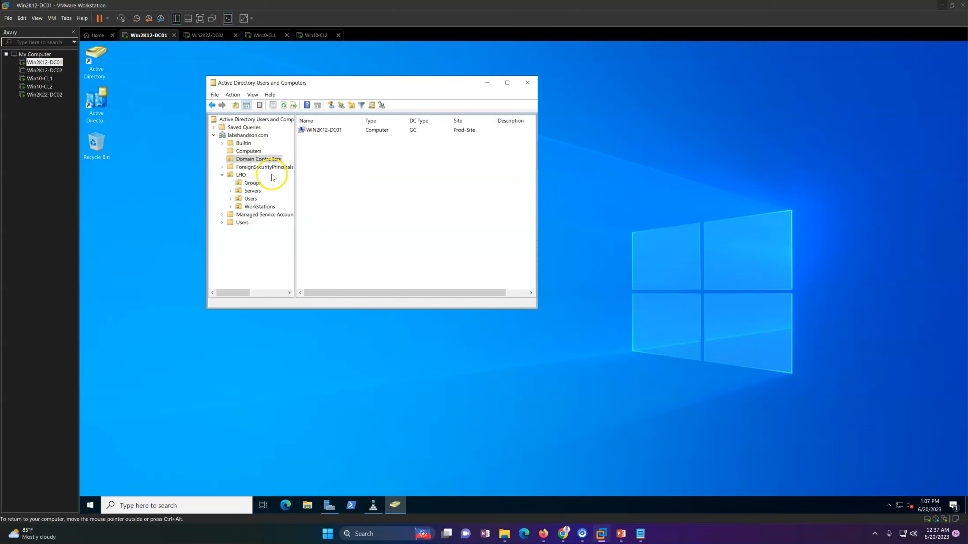
right_click(370, 171)
Step: Refresh the Computers container of labshandson.com and check for the WIN2K22-DC02 computer account
left_click(248, 151)
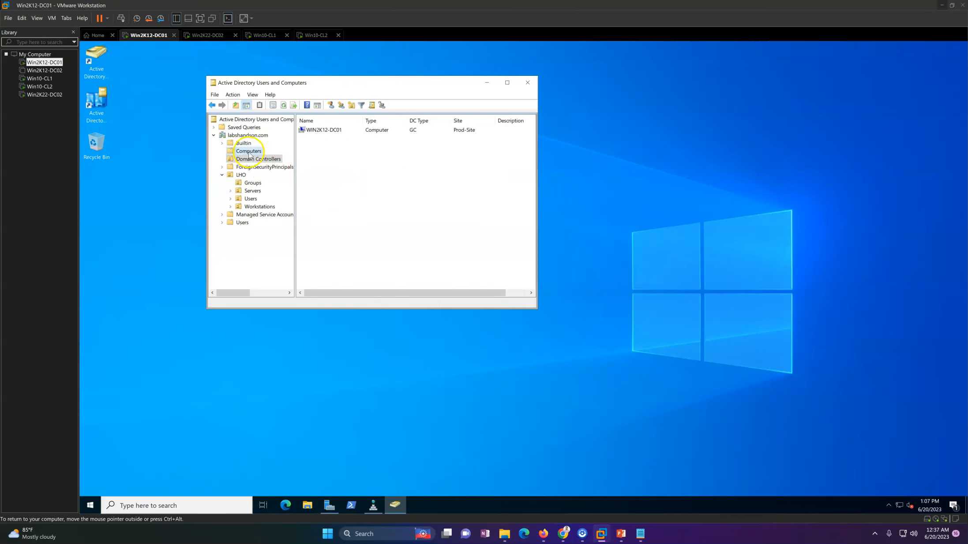
right_click(372, 195)
left_click(397, 245)
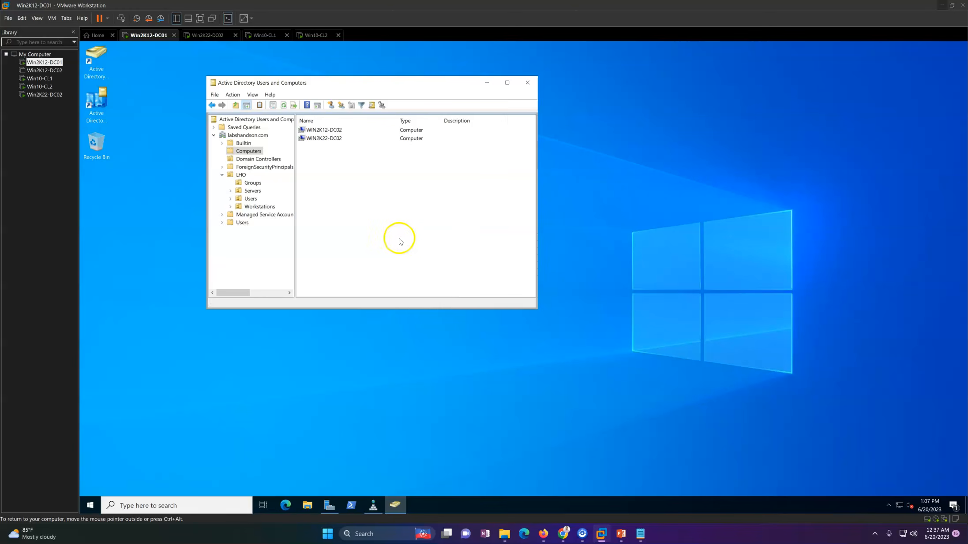
left_click(332, 139)
left_click(375, 207)
left_click(356, 415)
key("super")
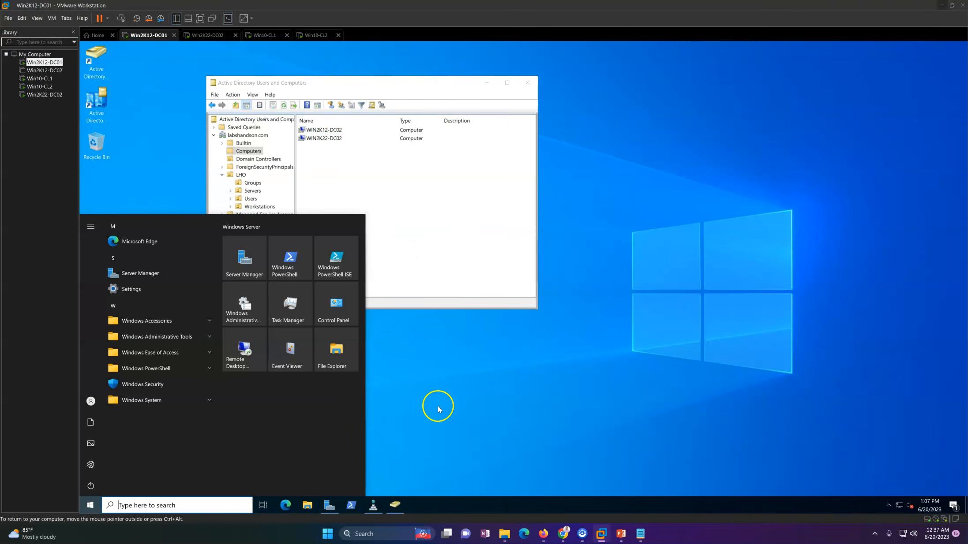
left_click(455, 397)
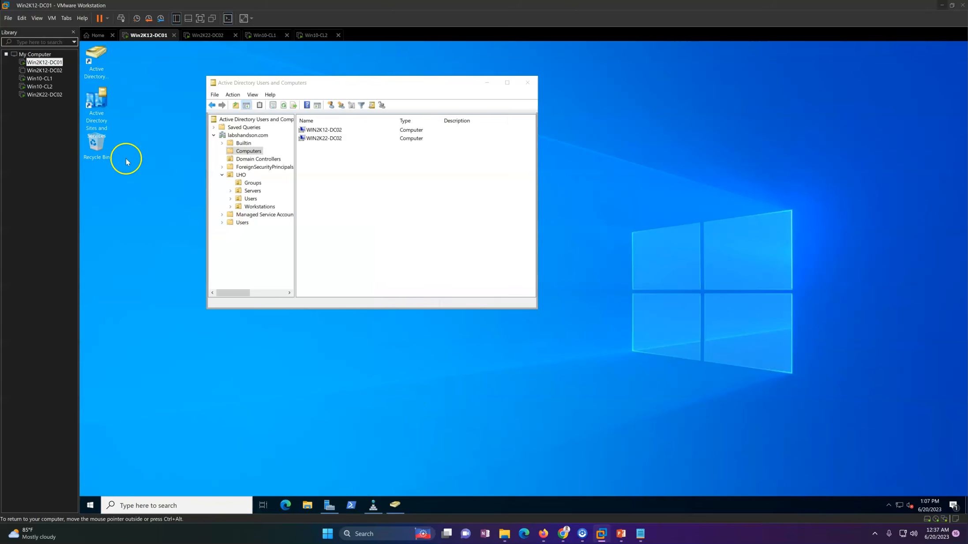
Step: Open Active Directory Sites and Services and minimize the Active Directory Users and Computers window
left_click(107, 108)
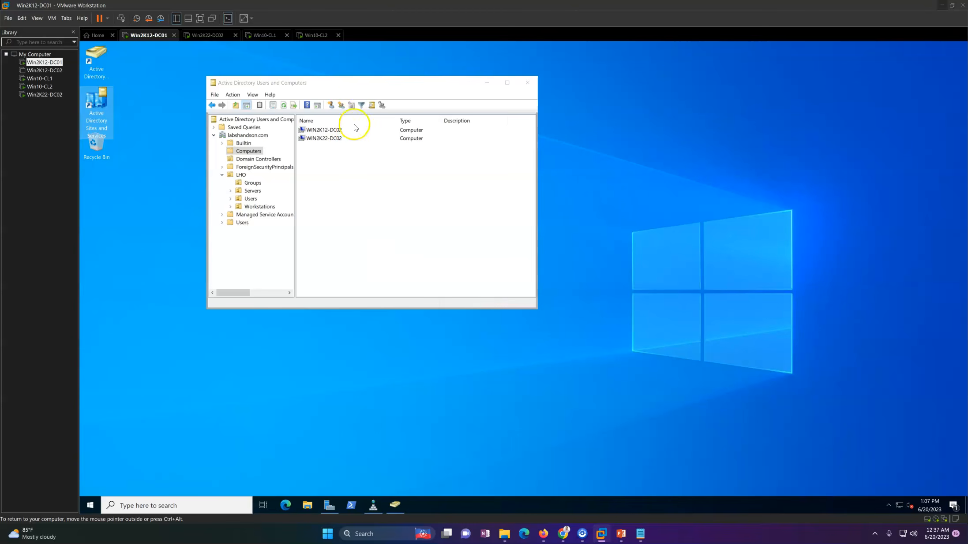
left_click_drag(361, 84, 426, 86)
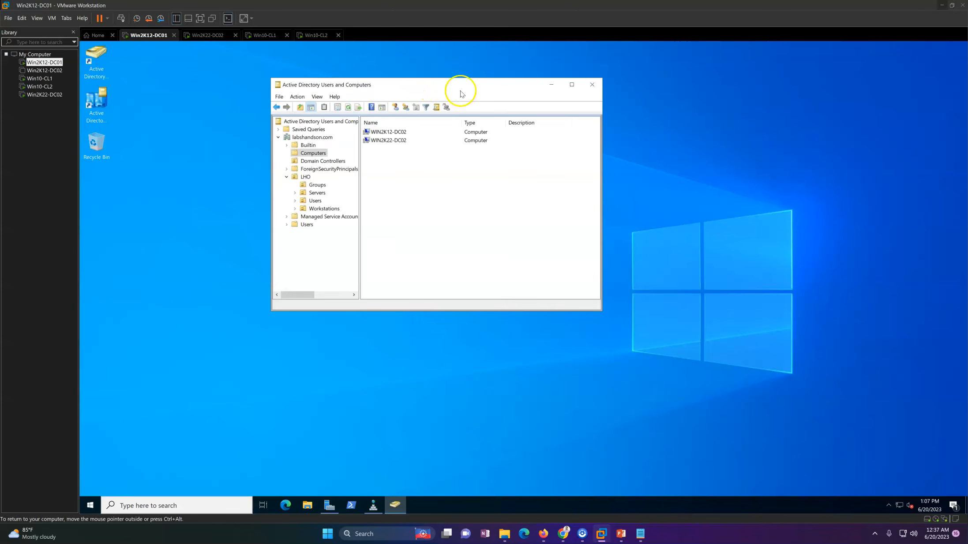
left_click(551, 86)
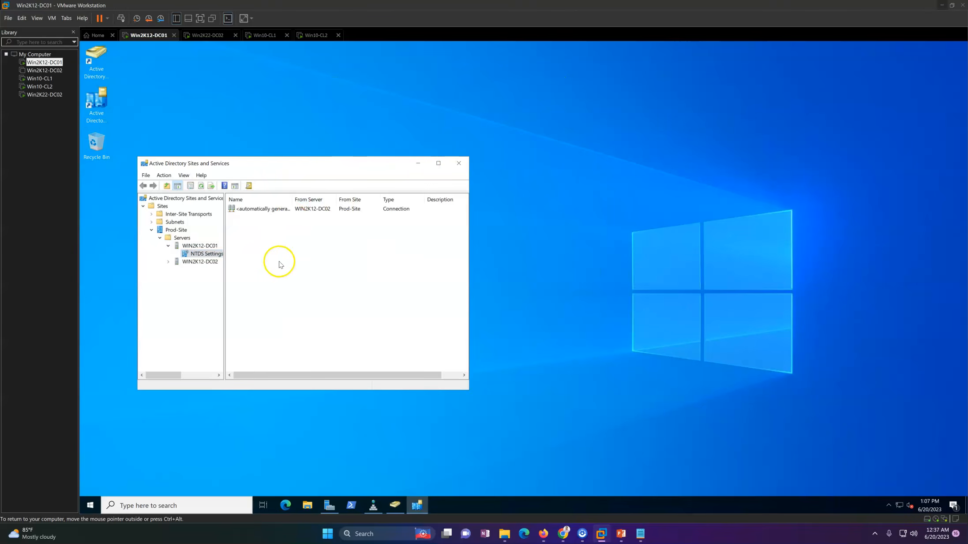
Step: Delete the WIN2K12-DC02 server object from the Servers container of Prod-Site and refresh the container
left_click(202, 263)
right_click(196, 265)
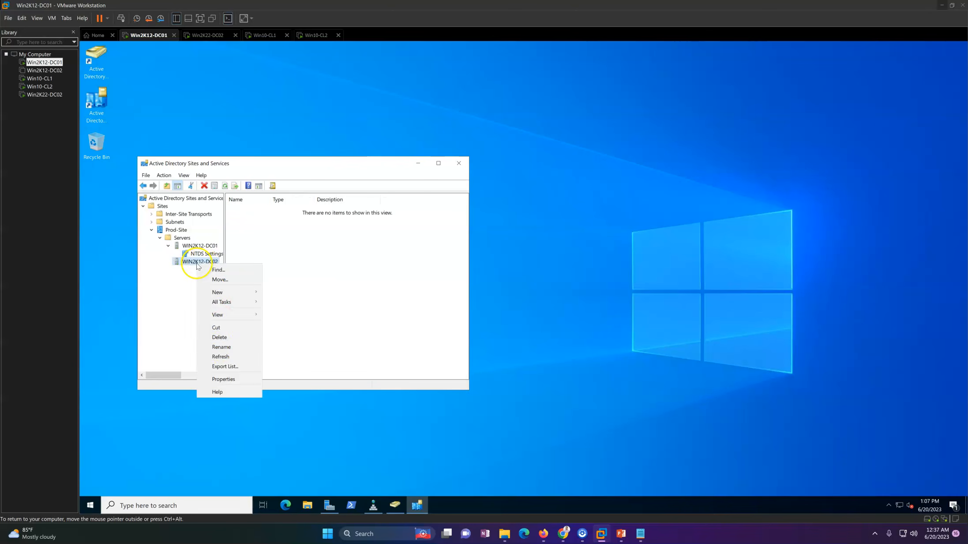
left_click(227, 338)
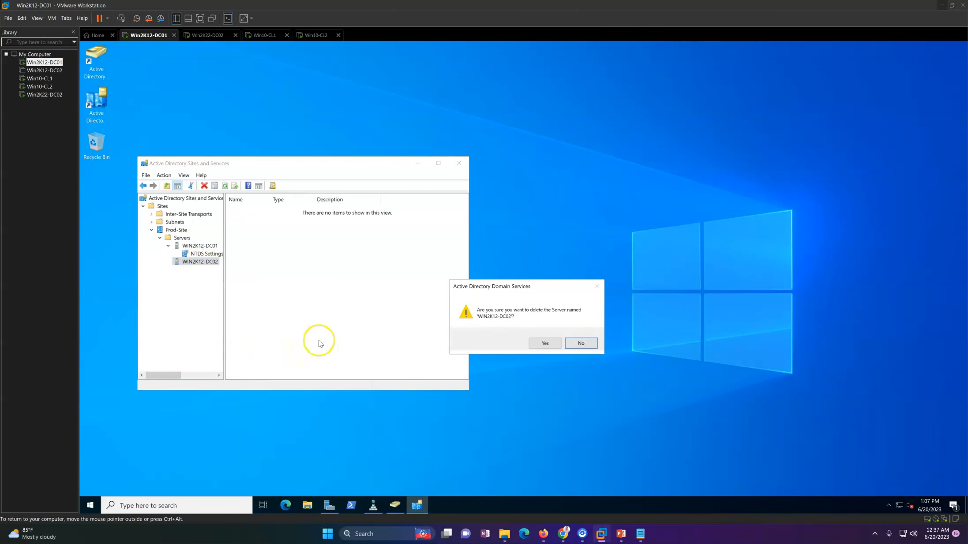
left_click(545, 344)
right_click(309, 282)
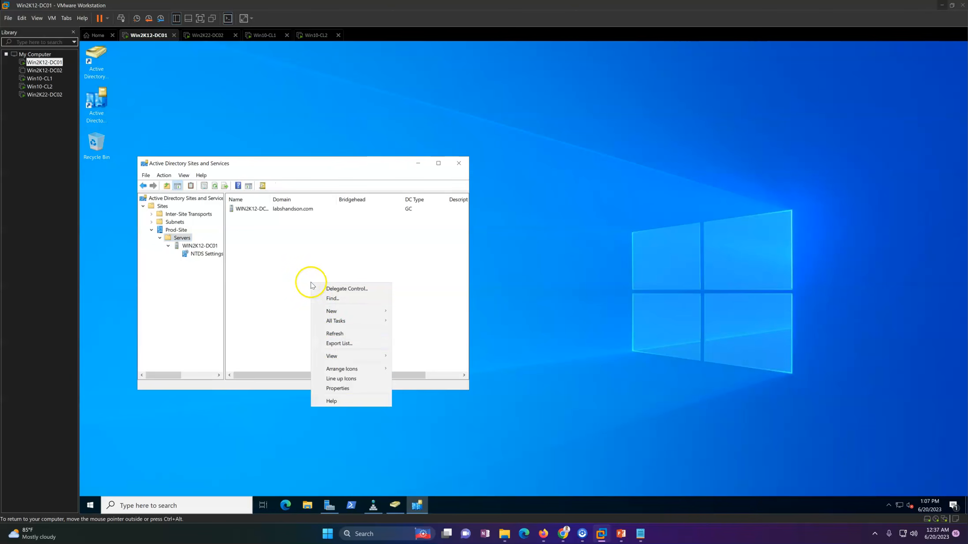
left_click(340, 333)
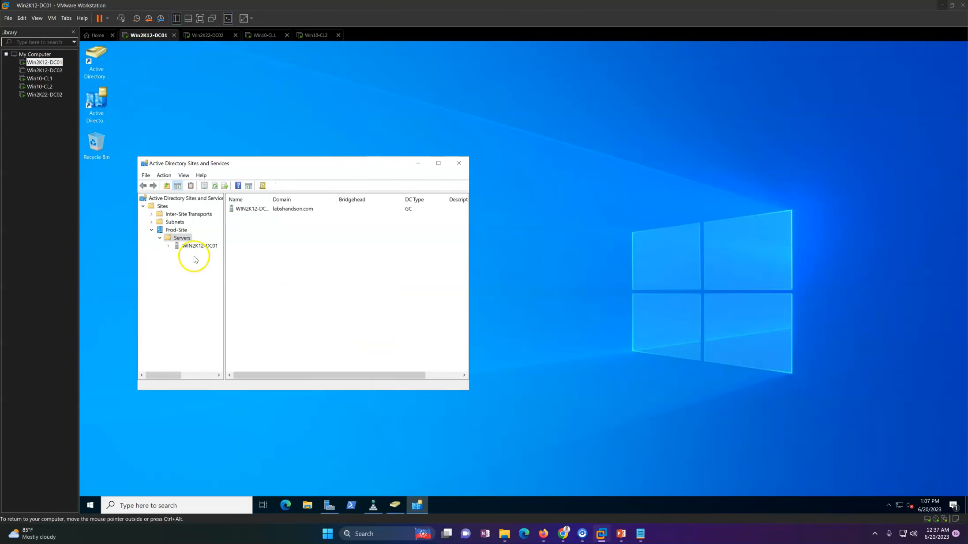
Step: Check the replication connections in the NTDS Settings of WIN2K12-DC01
left_click(198, 247)
double_click(189, 247)
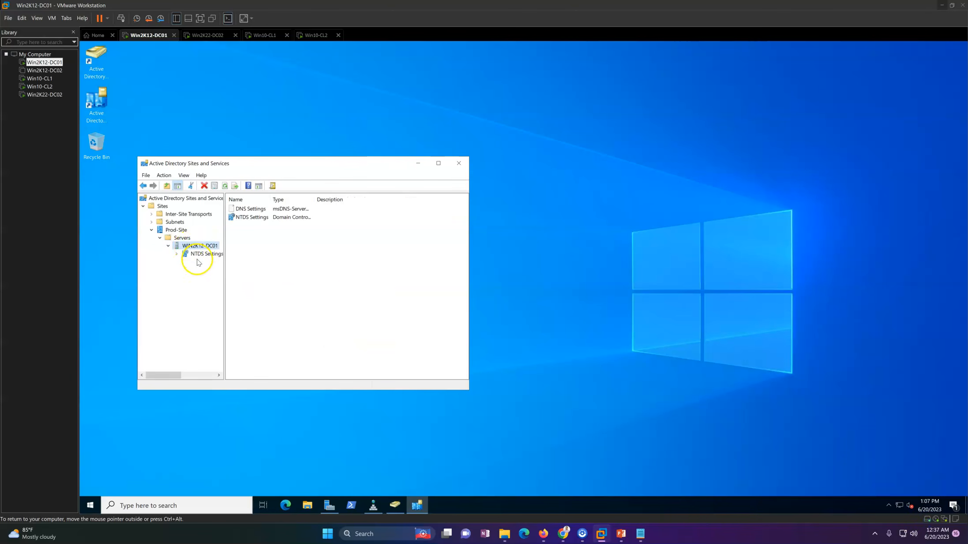
left_click(202, 254)
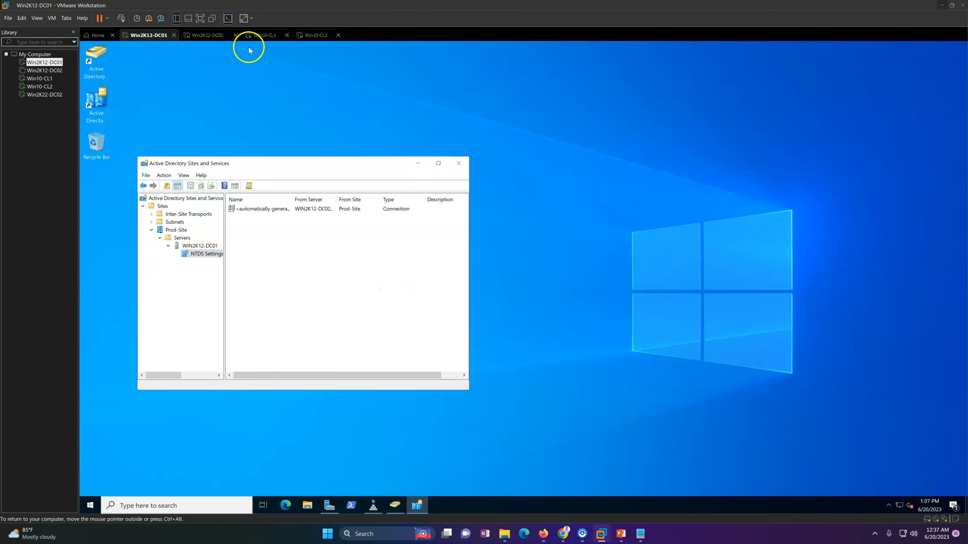
Step: Switch to the Win2K22-DC02 virtual machine and sign in as the local Administrator with the account password
left_click(210, 36)
left_click(121, 18)
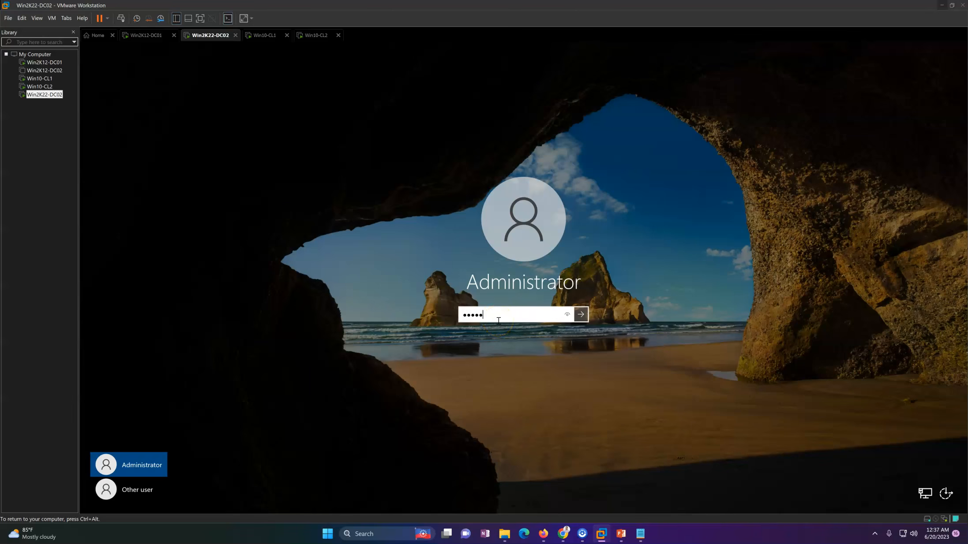
key("Return")
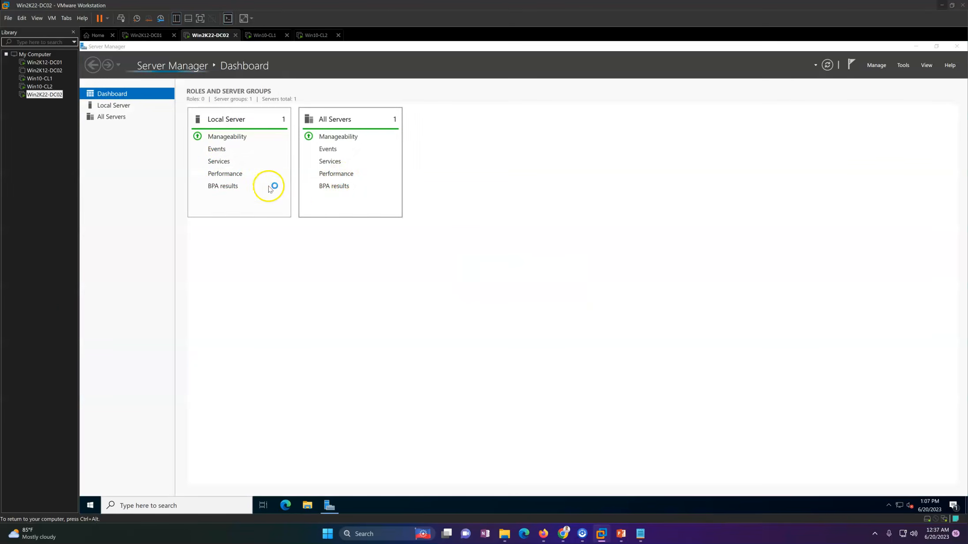
Step: Try to start the Add Roles and Features wizard from Server Manager and dismiss the notice
left_click(877, 65)
left_click(882, 77)
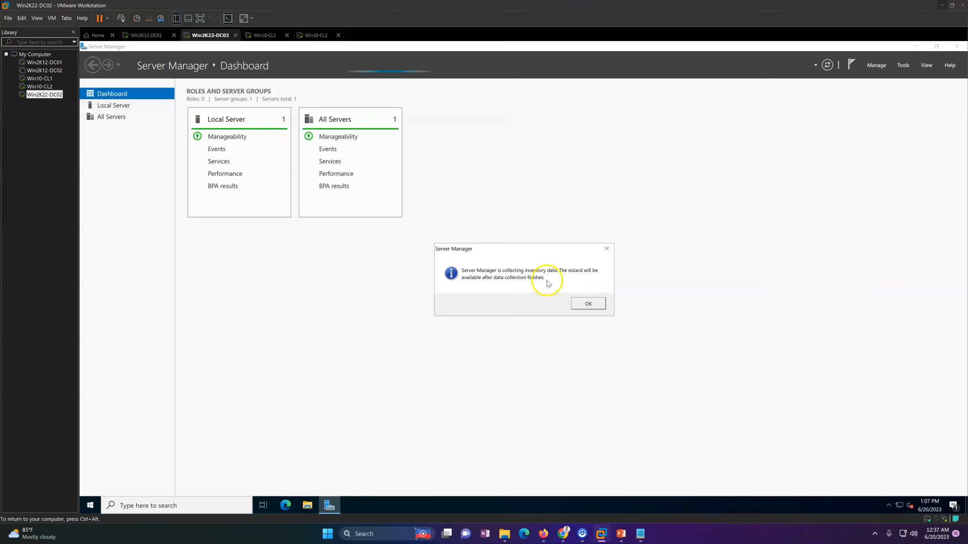
left_click(586, 303)
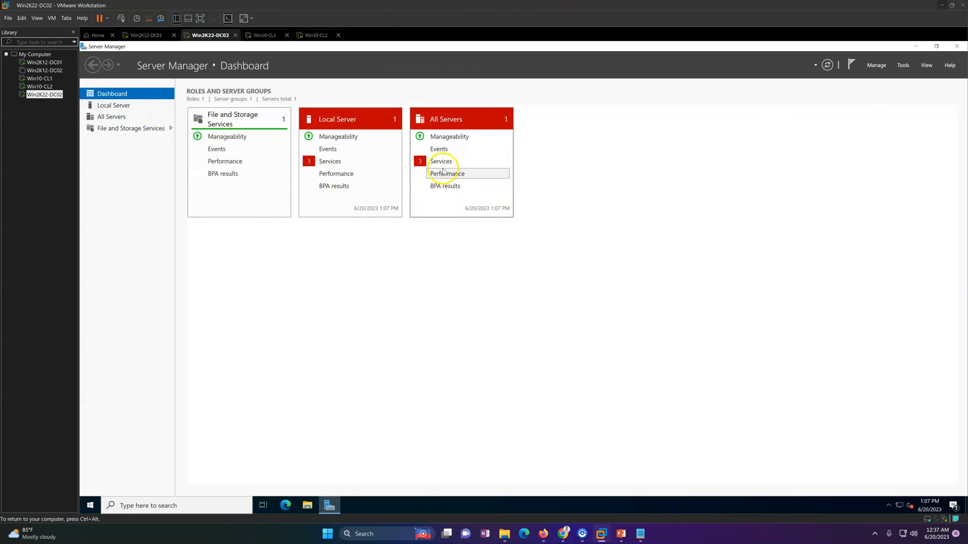
Step: Start the stopped Clipboard User, Diagnostic Policy and User Access Logging services from the All Servers services details
left_click(443, 160)
right_click(494, 254)
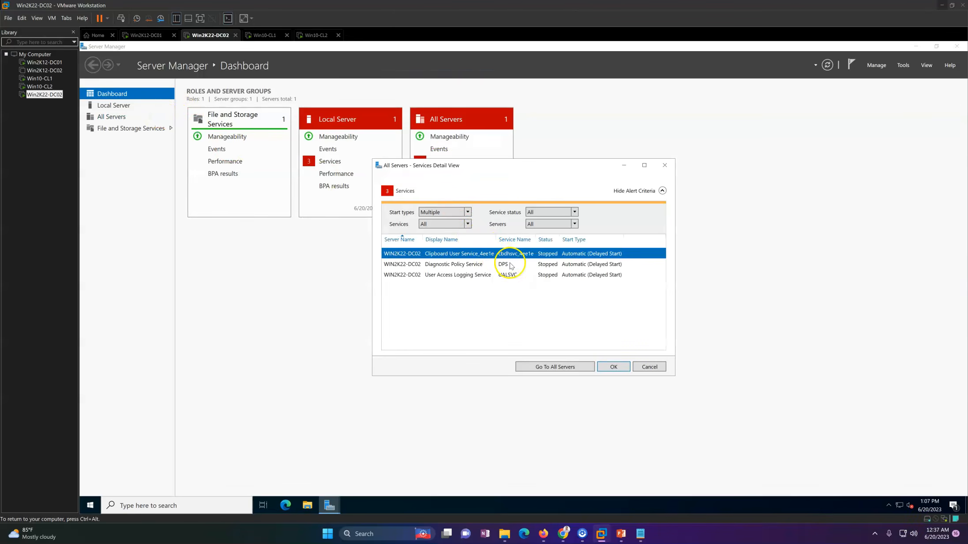
left_click(513, 261)
right_click(498, 264)
left_click(502, 271)
right_click(501, 275)
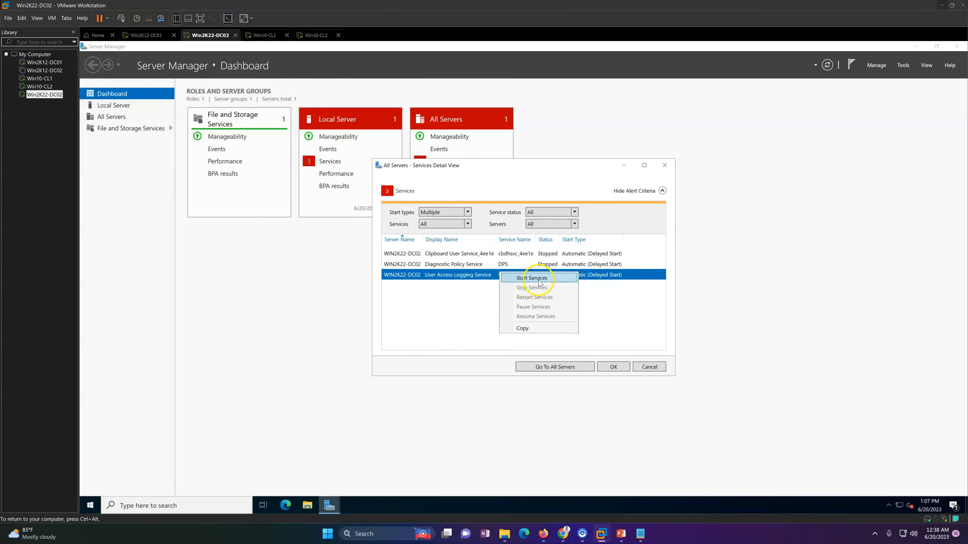
left_click(541, 281)
left_click(614, 368)
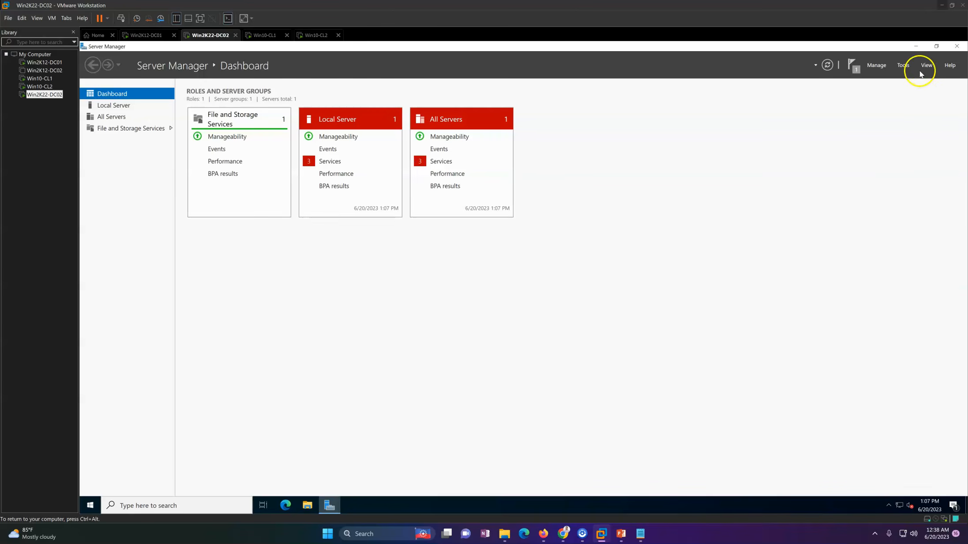
Step: Open the Add Roles and Features wizard, and check the signed-in account by running whoami in a command prompt
left_click(878, 67)
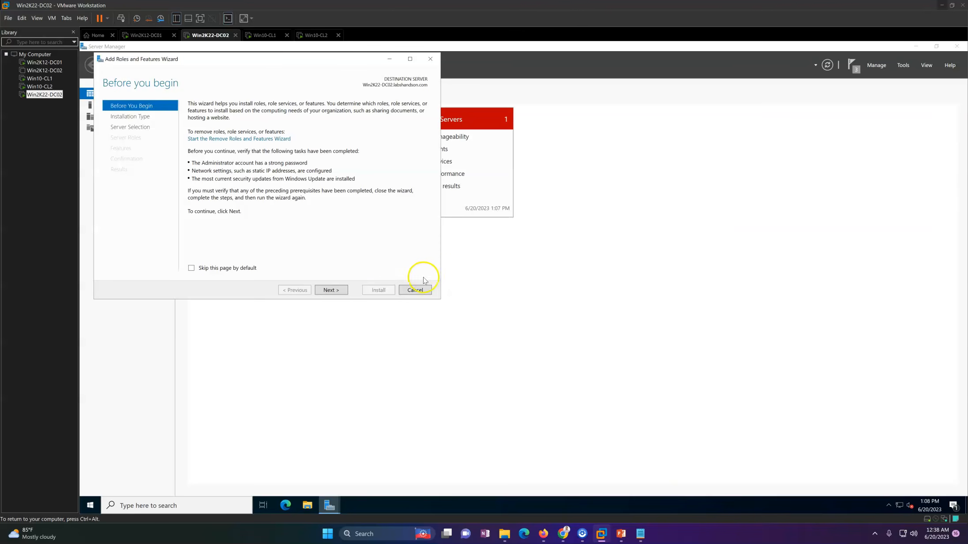
left_click(91, 506)
type("cmd")
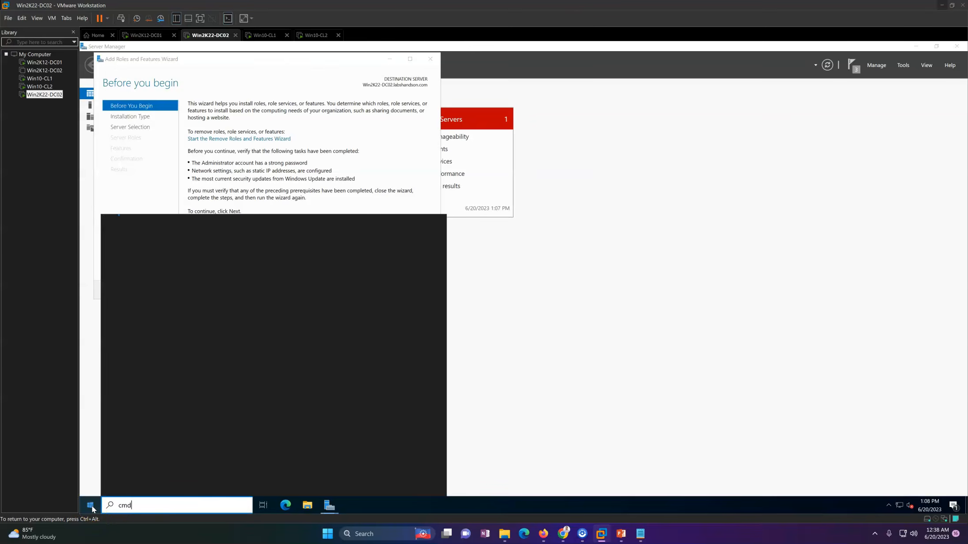
key("Return")
type("shoam")
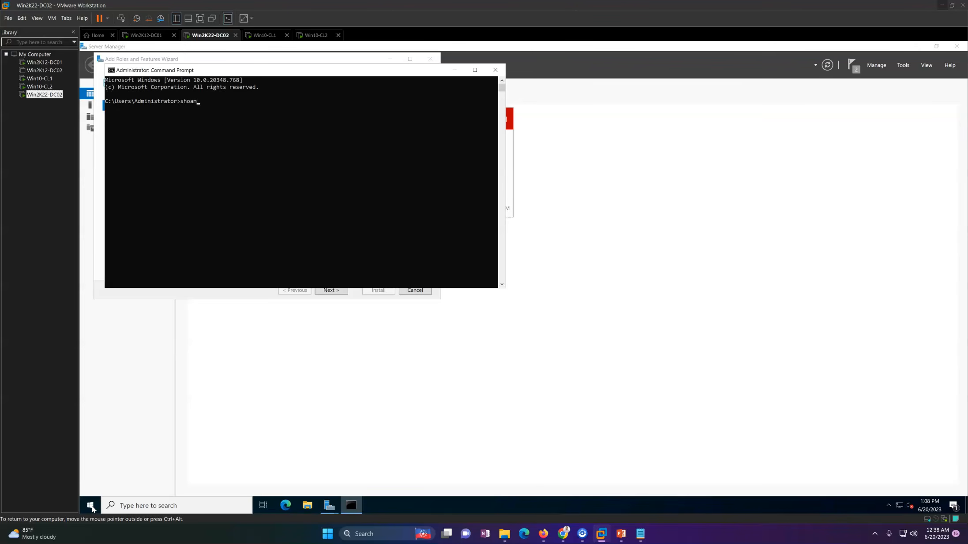
type("i")
key("Return")
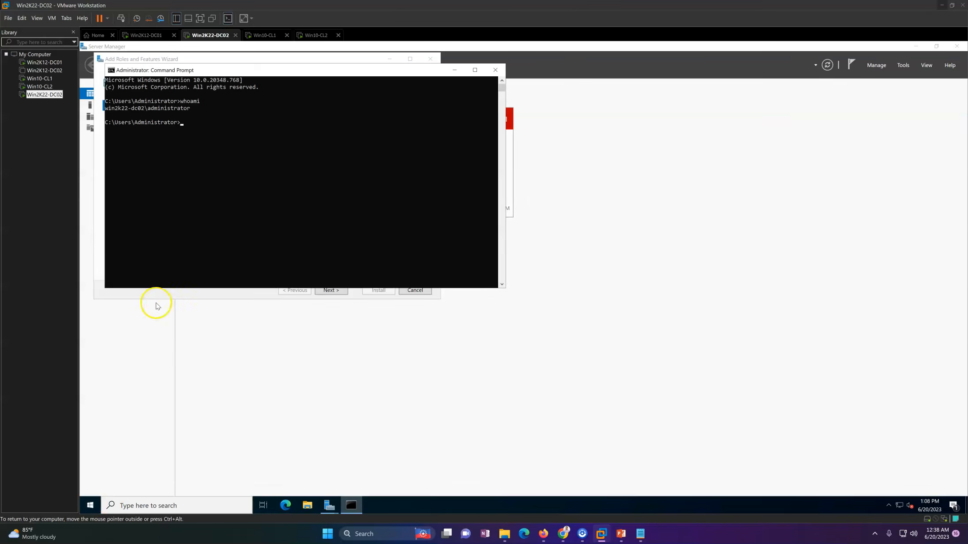
Step: Sign out of the local Administrator session by running the logoff command in the command prompt
left_click_drag(248, 76, 310, 102)
left_click(304, 207)
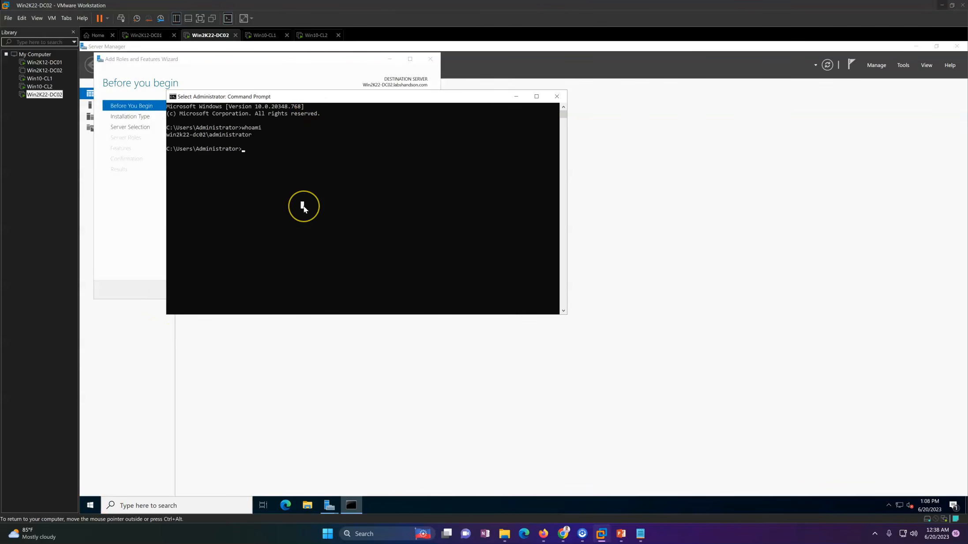
type("logoff")
key("Return")
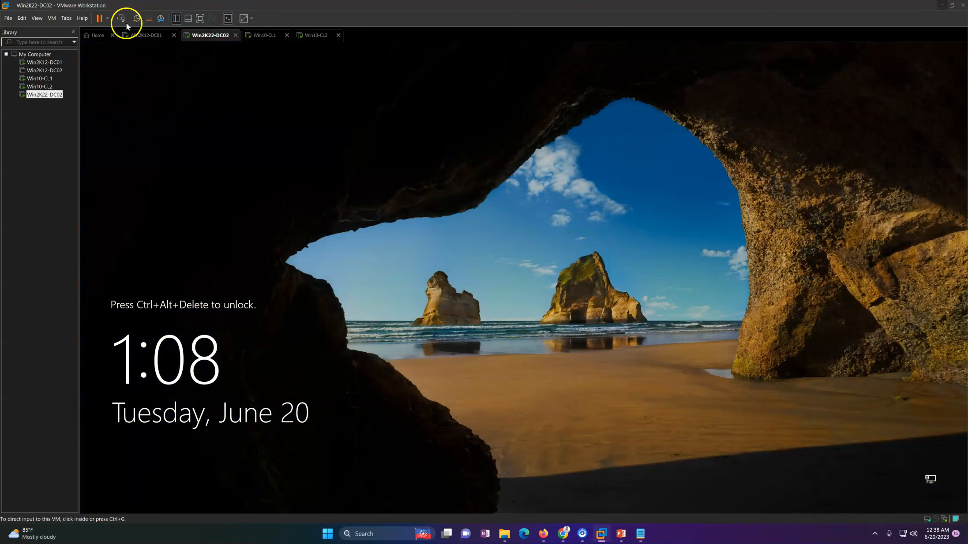
Step: Sign in to Win2K22-DC02 as another user with the domain account labshandson\administrator and its password
left_click(121, 18)
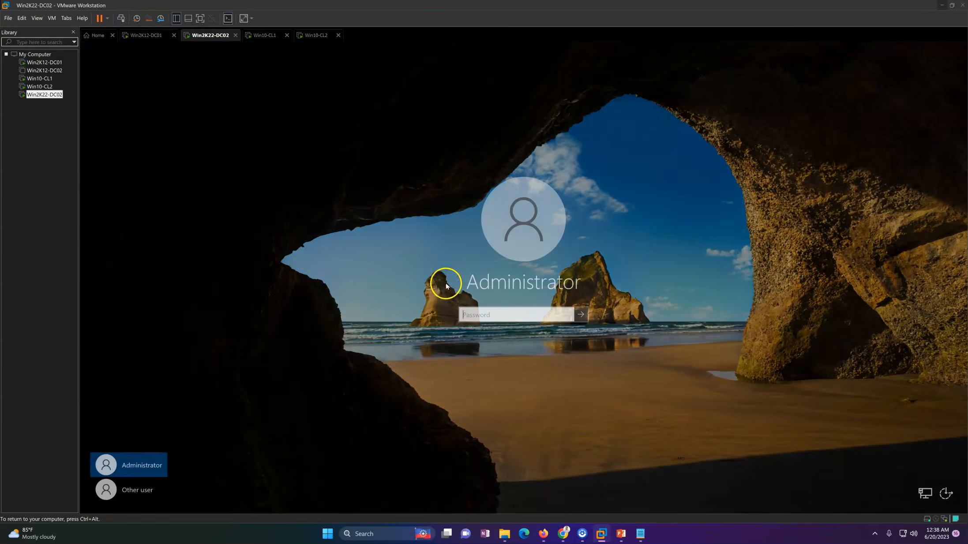
left_click(130, 490)
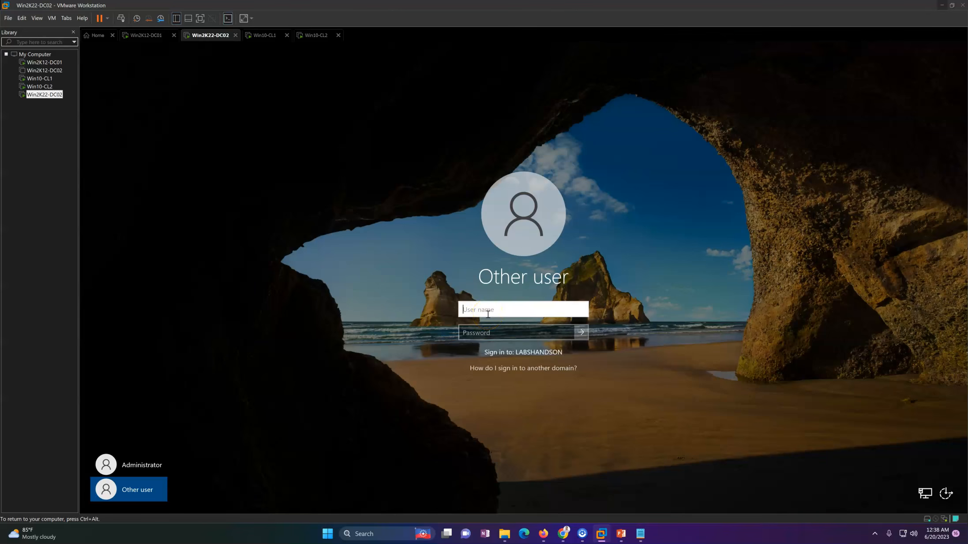
type("labshandson\\administrator")
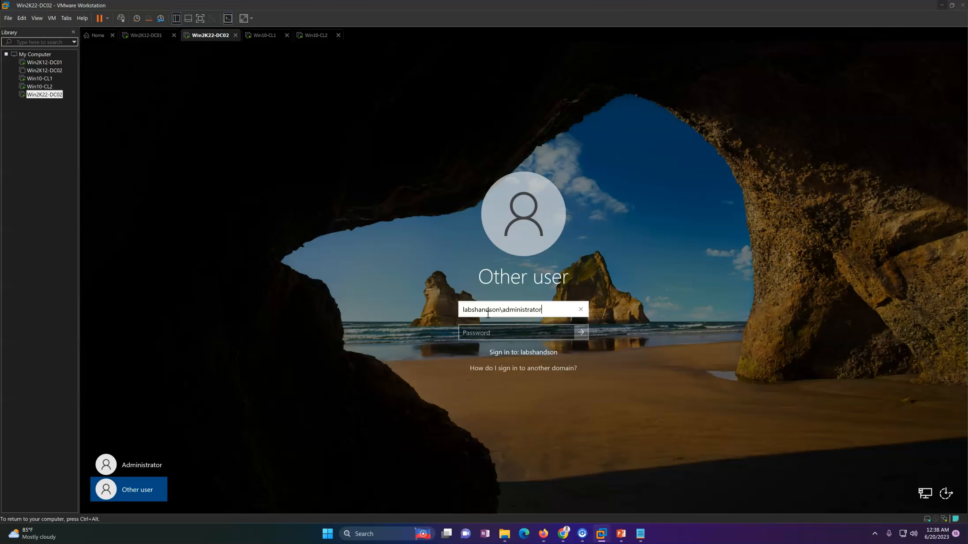
key("Tab")
type("Pa")
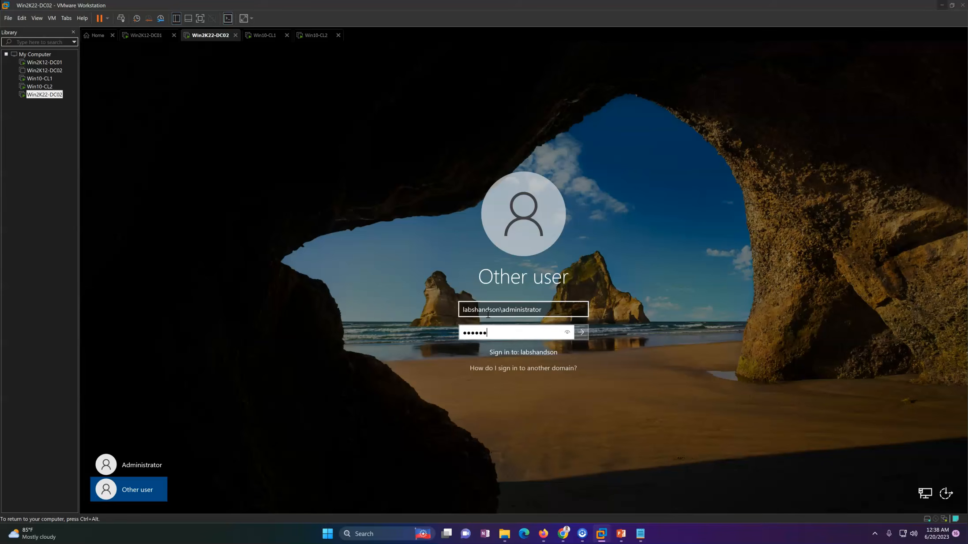
key("Return")
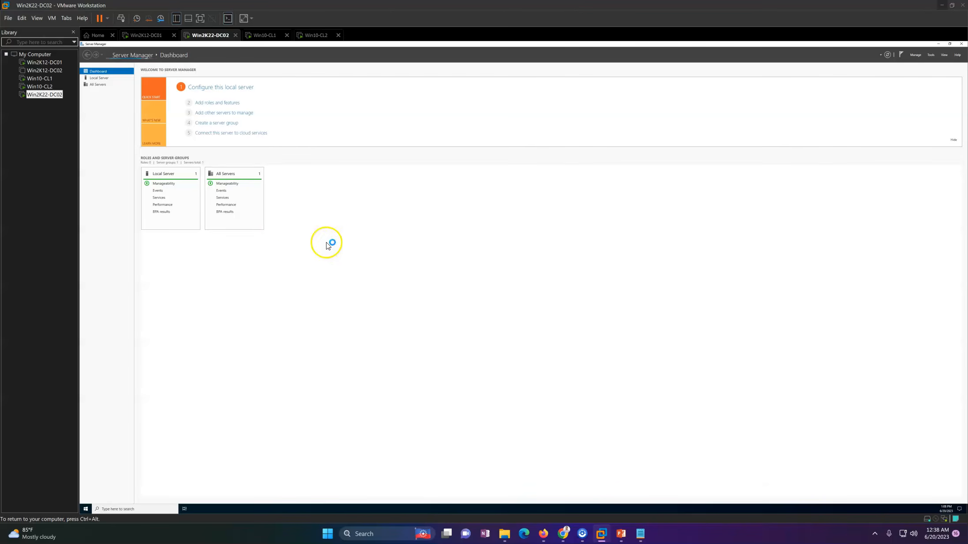
Step: Review the Local Server properties in Server Manager and minimize its window to reach the desktop
left_click(106, 78)
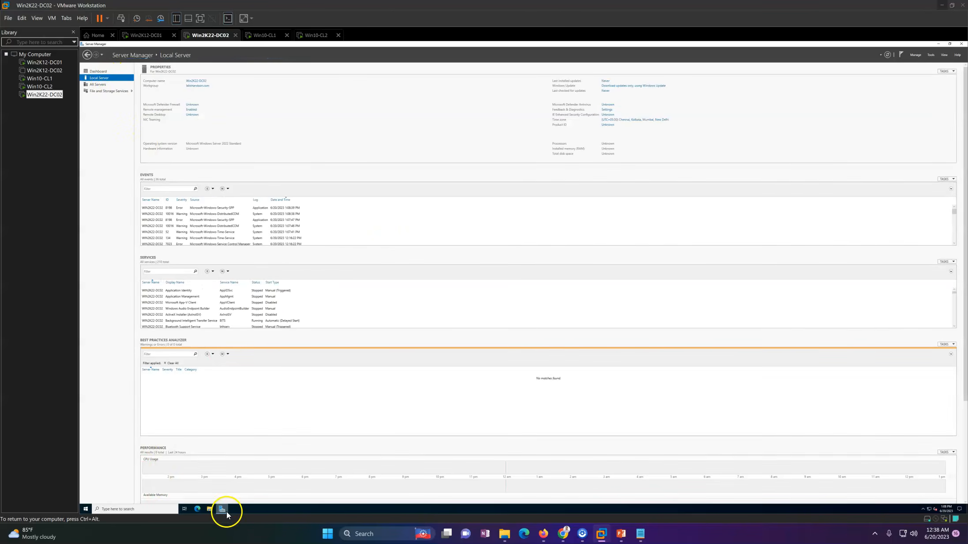
left_click(223, 511)
left_click(223, 512)
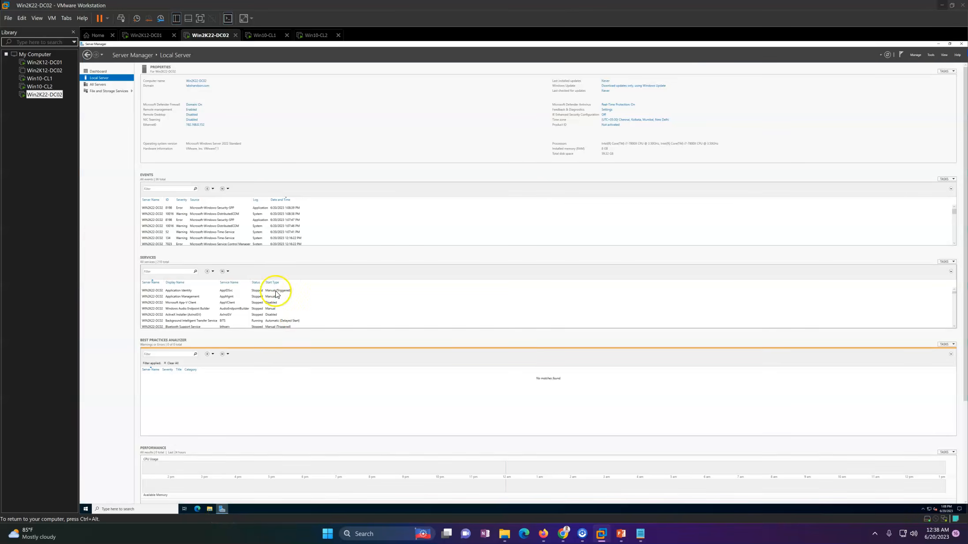
left_click(223, 511)
Step: Set the display scaling of Win2K22-DC02 to 175% in the display settings and dismiss the Settings window
right_click(391, 274)
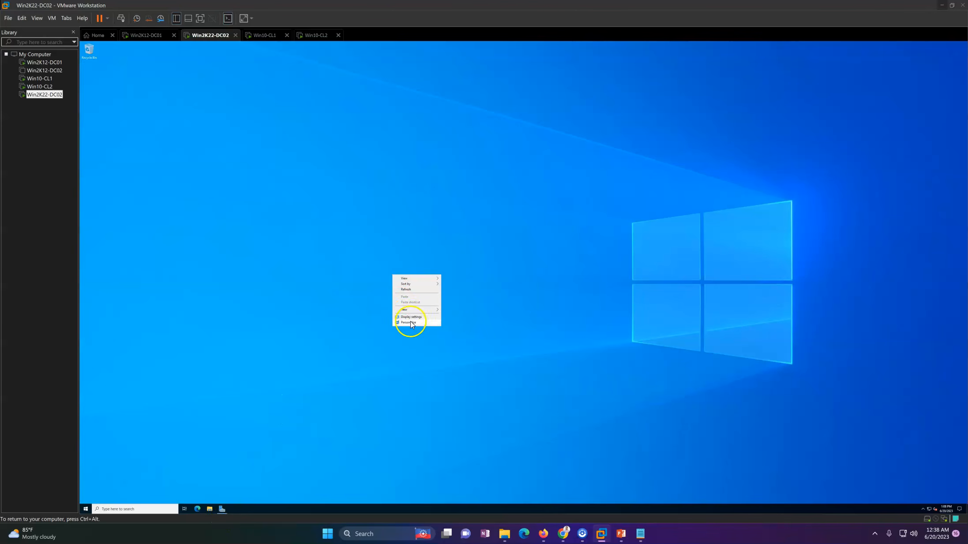
left_click(413, 322)
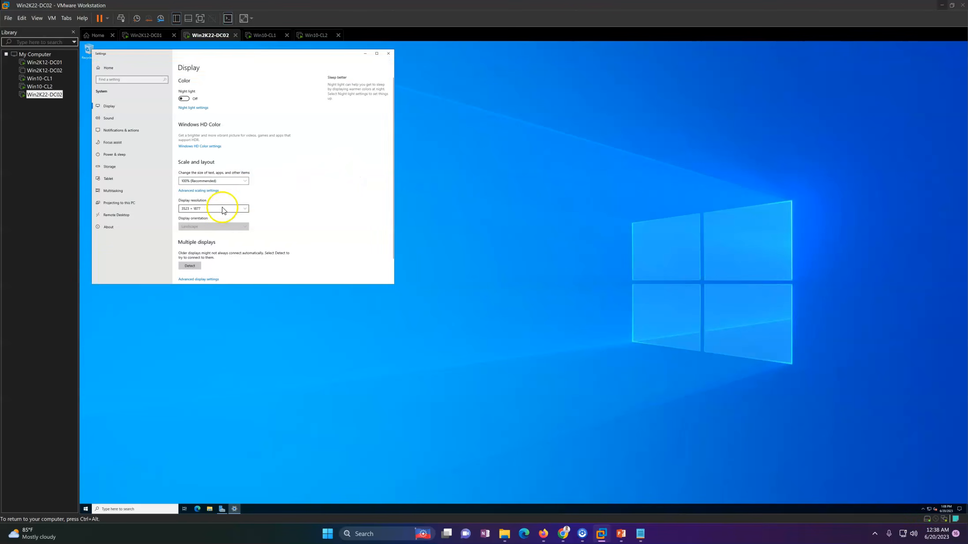
left_click(223, 181)
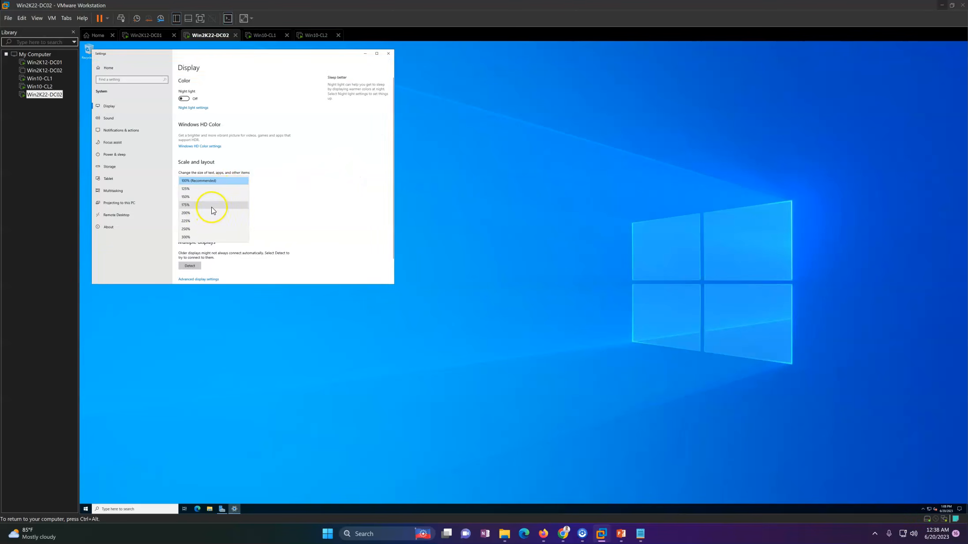
left_click(212, 205)
left_click(613, 55)
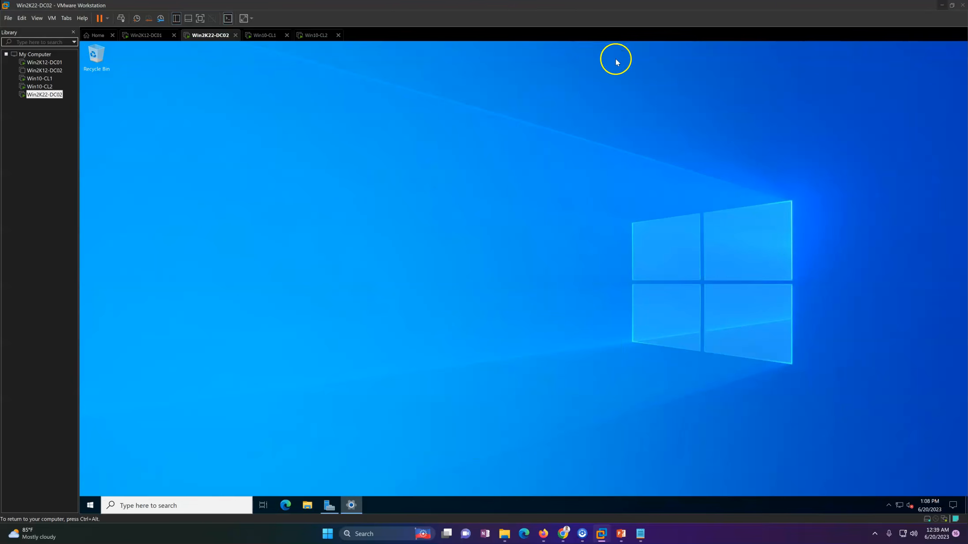
Step: Start adding roles in Server Manager with a role-based installation, selecting Win2K22-DC02 from the server pool as the destination
left_click(327, 507)
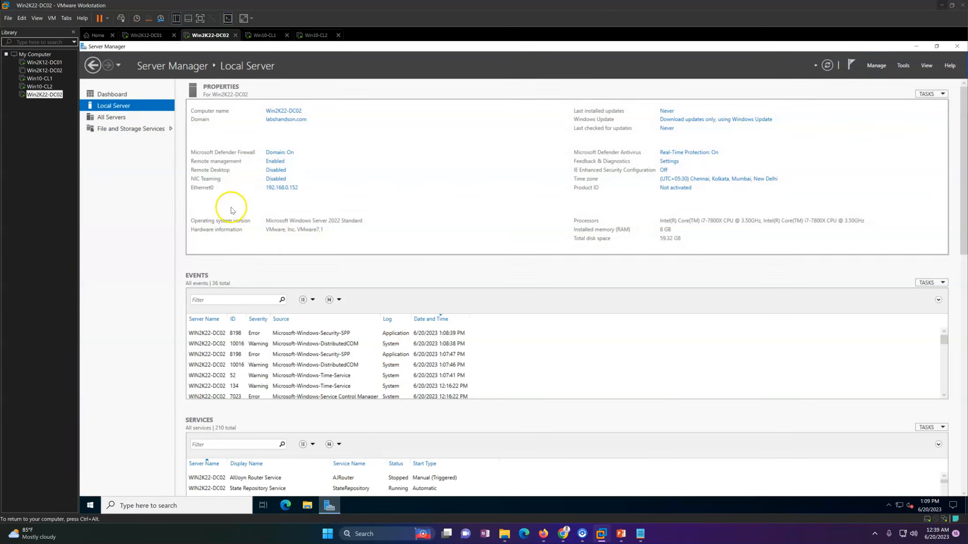
left_click(129, 97)
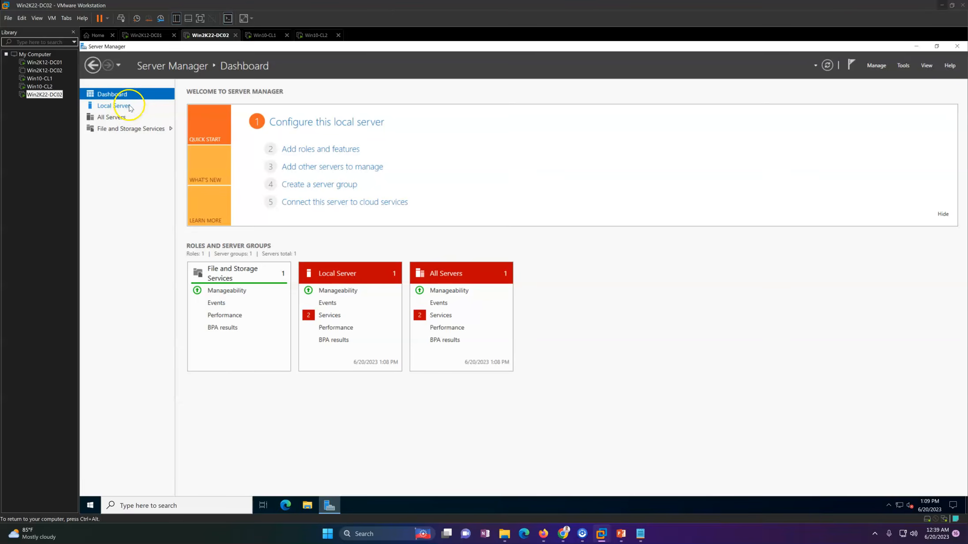
left_click(129, 106)
left_click(876, 65)
left_click(907, 77)
left_click(423, 383)
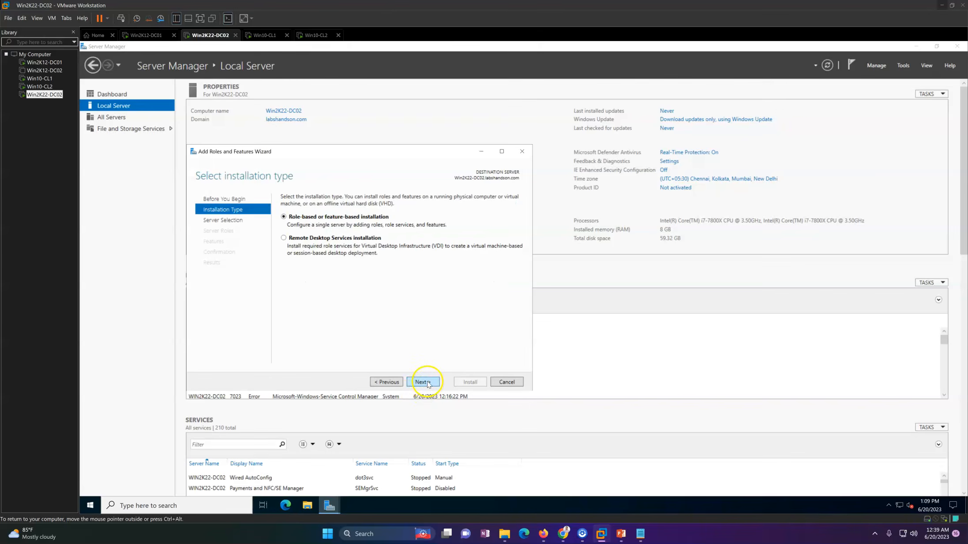
left_click(429, 382)
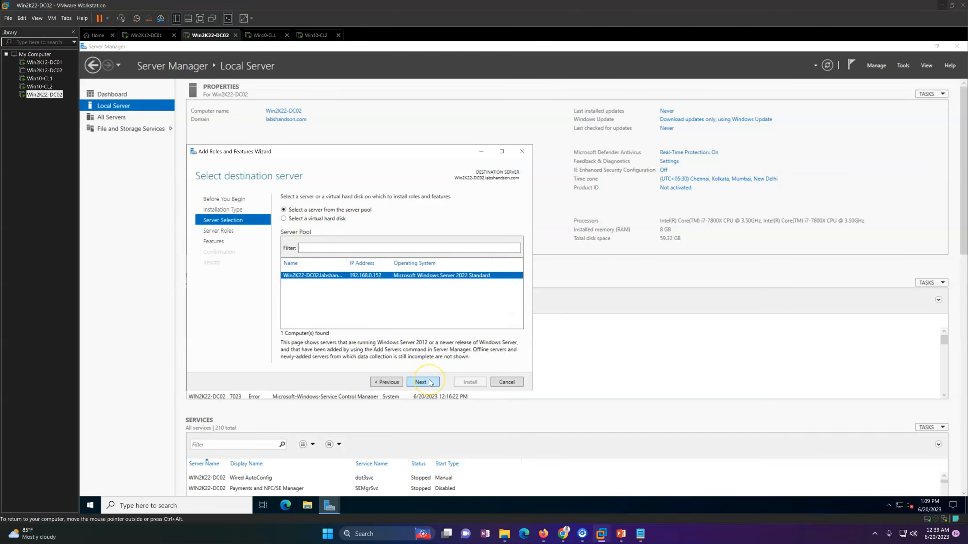
left_click(429, 382)
Step: Select only the Active Directory Domain Services role and add its required features, including the management tools
left_click(351, 239)
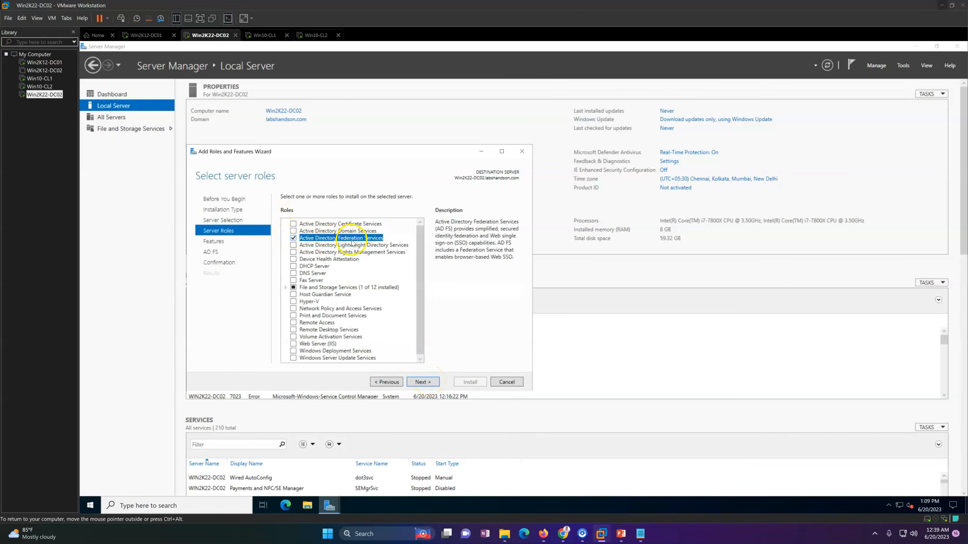
left_click(295, 240)
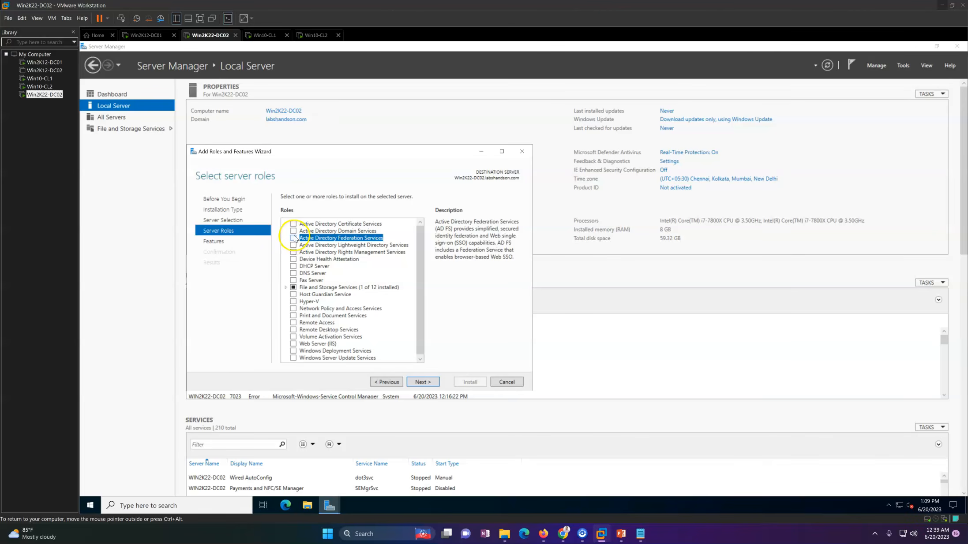
left_click(294, 238)
left_click(294, 231)
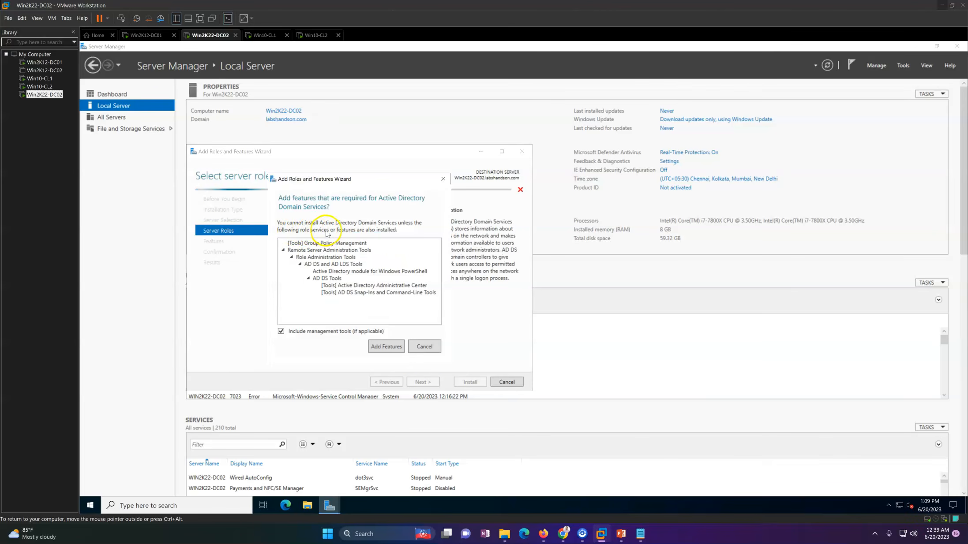
left_click(389, 357)
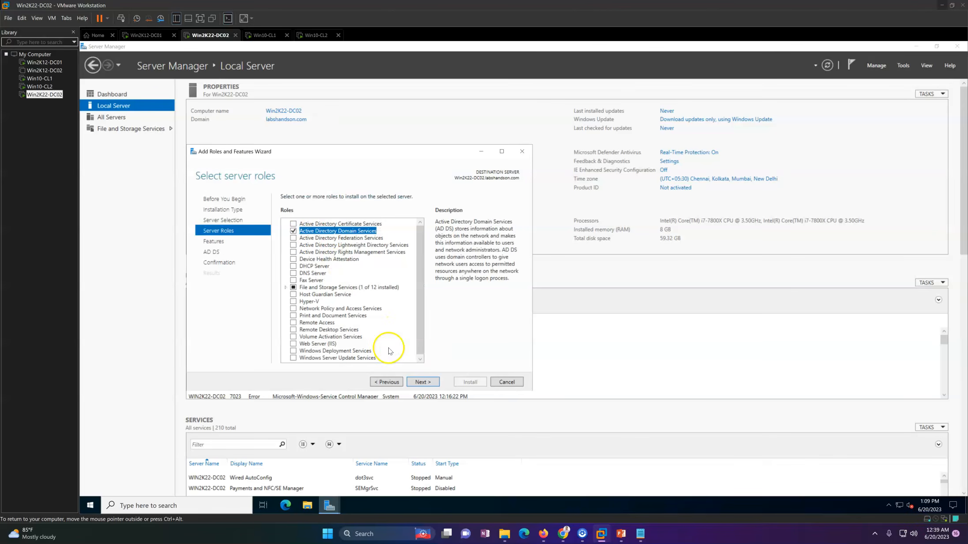
Step: Accept the default features and install the Active Directory Domain Services role on Win2K22-DC02
left_click(431, 383)
left_click(431, 384)
left_click(431, 383)
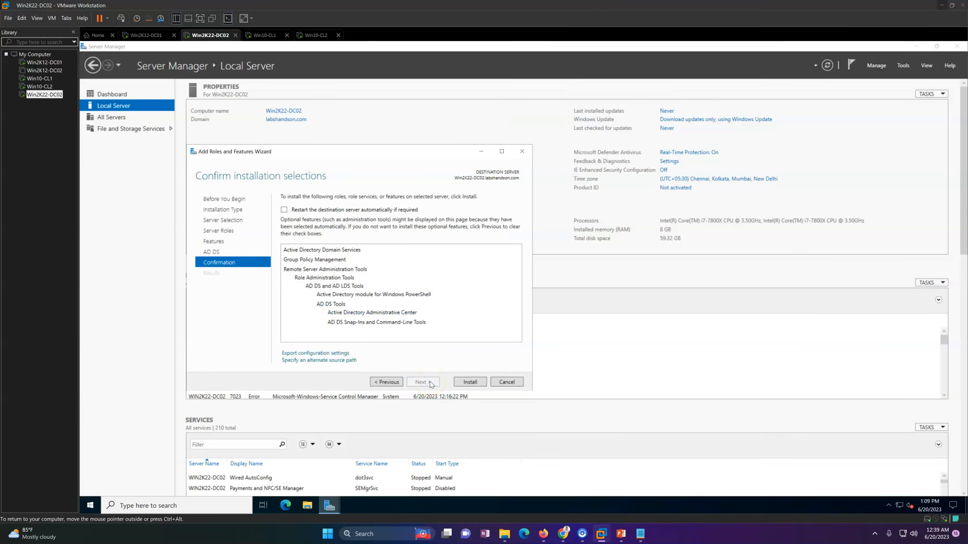
left_click(465, 383)
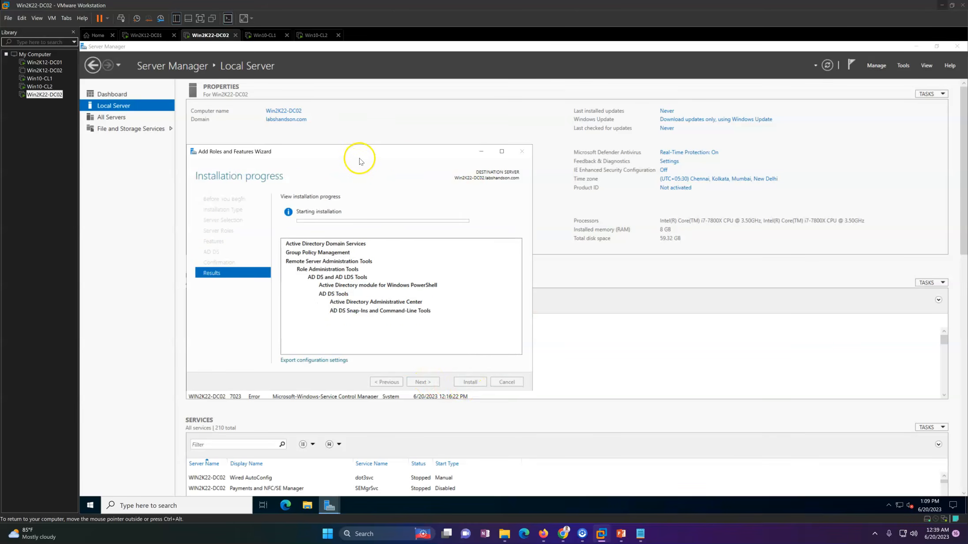
left_click_drag(359, 153, 469, 154)
Step: On Win2K12-DC01, refresh the Computers container in Active Directory Users and Computers and view the Domain Controllers folder
left_click(146, 36)
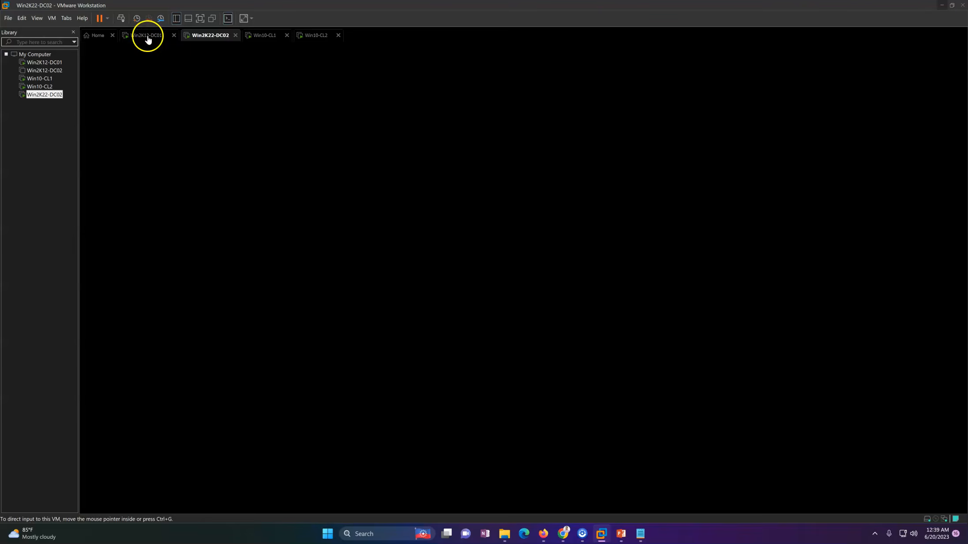
right_click(332, 263)
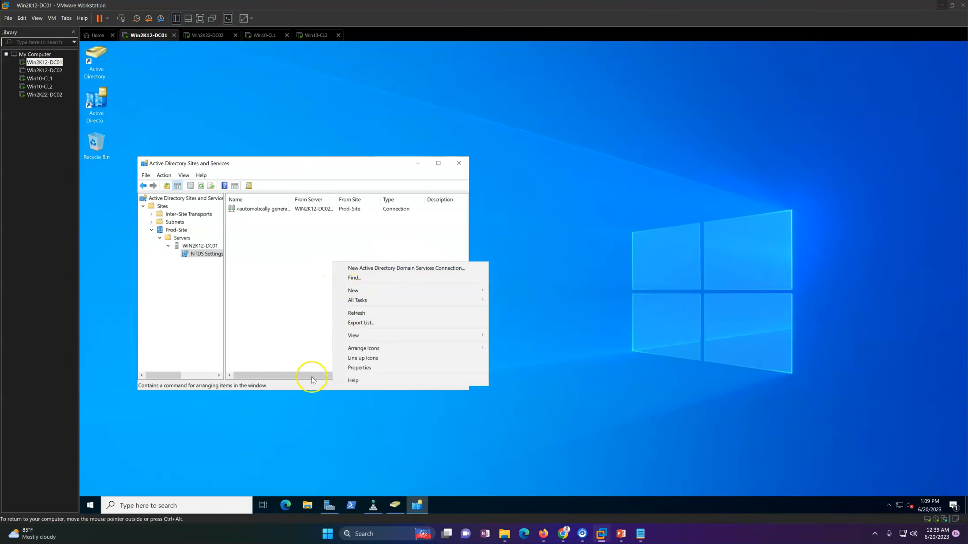
left_click(394, 506)
right_click(440, 177)
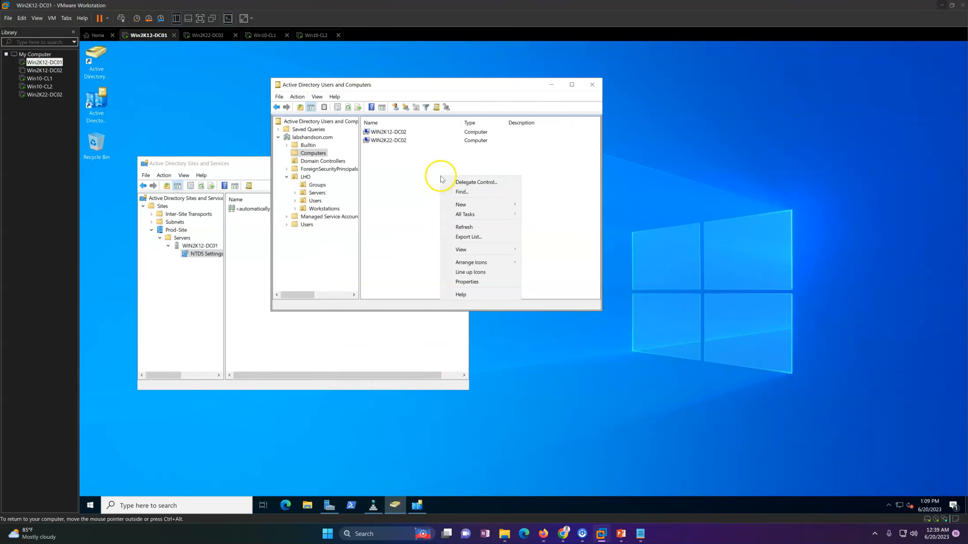
left_click(467, 227)
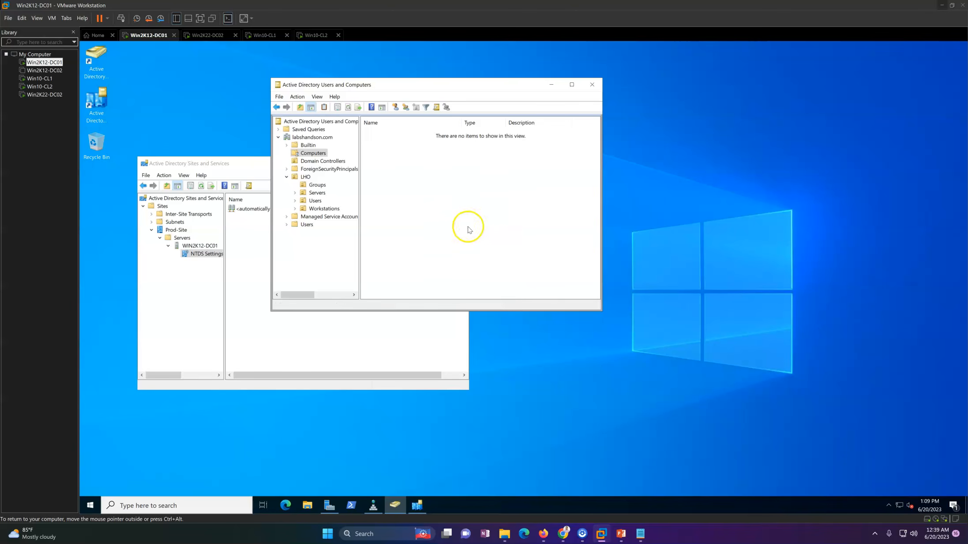
left_click(338, 161)
Step: Check the role installation progress on Win2K22-DC02 and dismiss the Windows Update notification
left_click(206, 34)
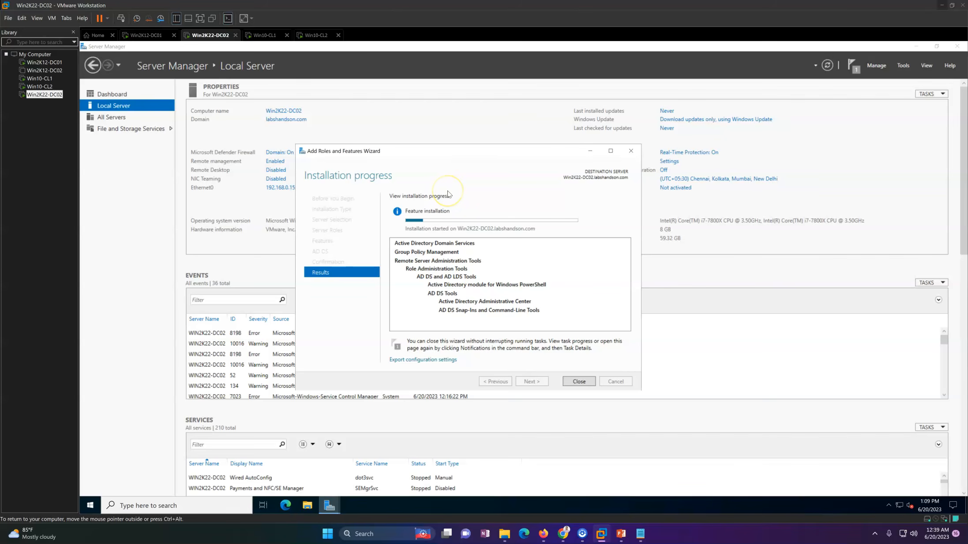
left_click_drag(465, 151, 450, 114)
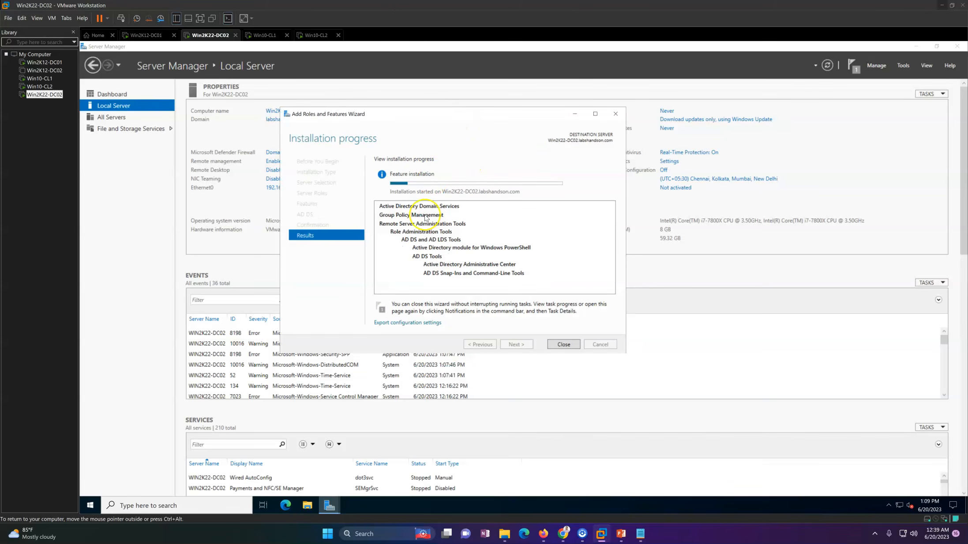
left_click(444, 210)
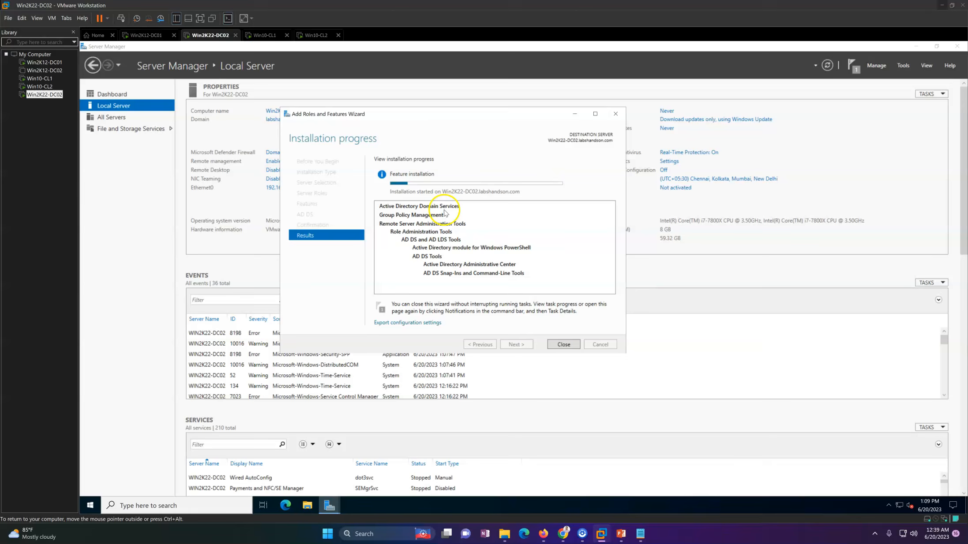
left_click(163, 39)
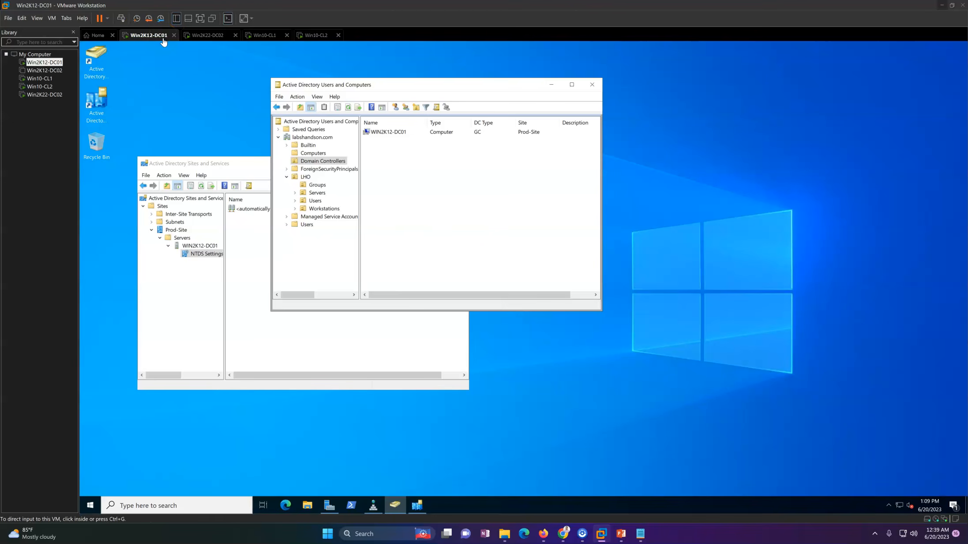
left_click(206, 40)
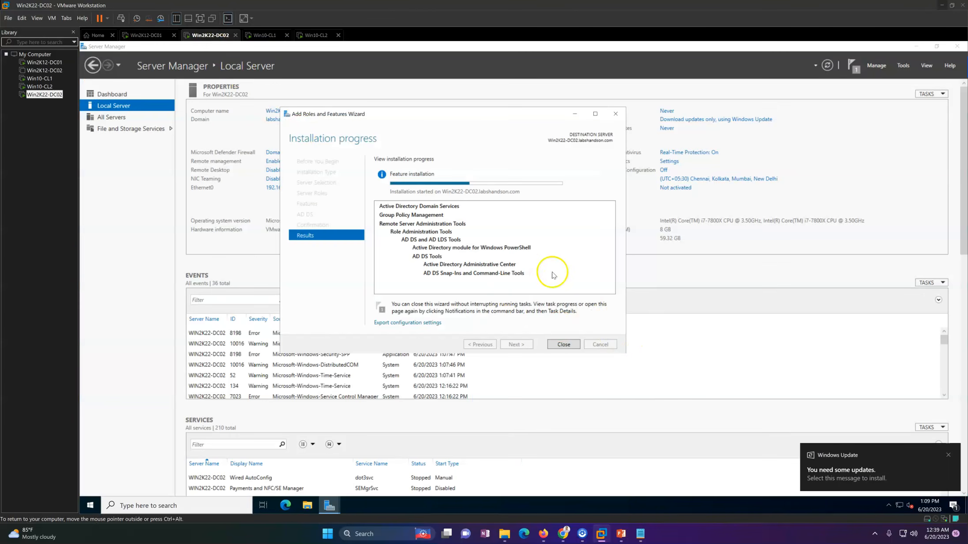
left_click(946, 455)
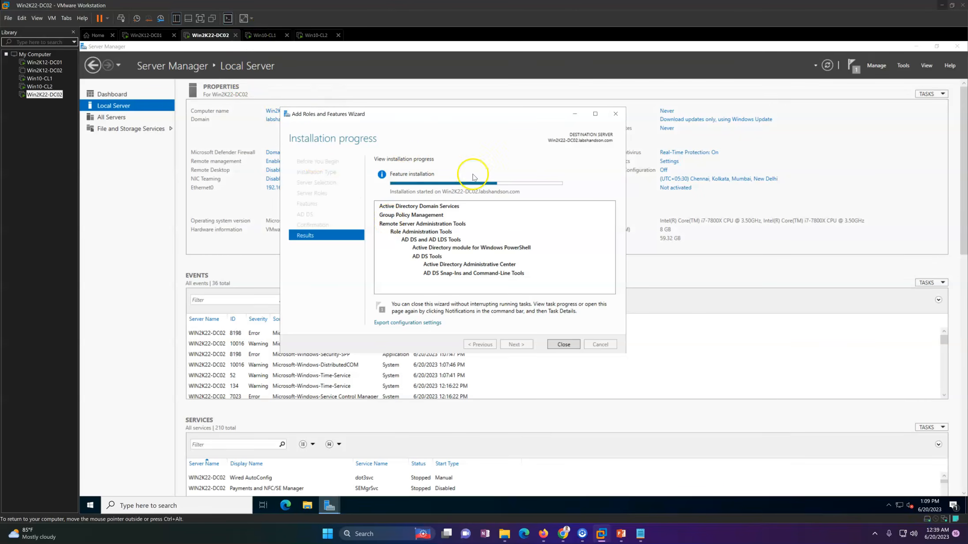
left_click_drag(427, 119, 499, 160)
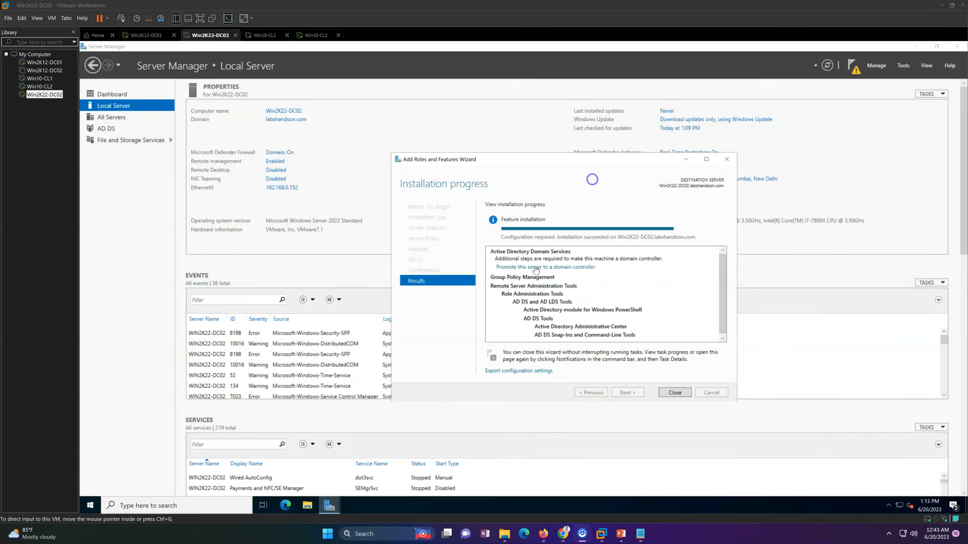
Step: Start promoting the server as a domain controller in the existing domain labshandson.com with the current administrator credentials
left_click(535, 268)
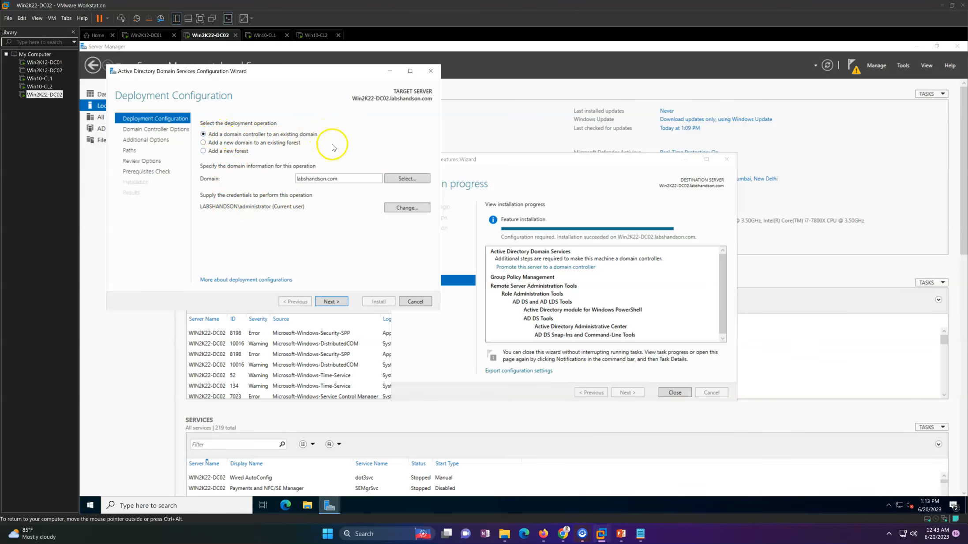
left_click_drag(345, 181, 264, 179)
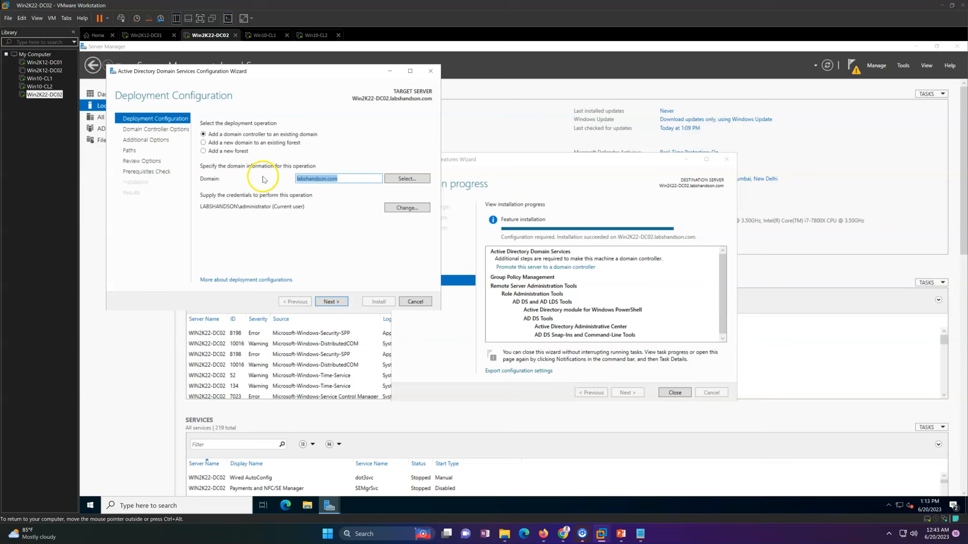
left_click(250, 219)
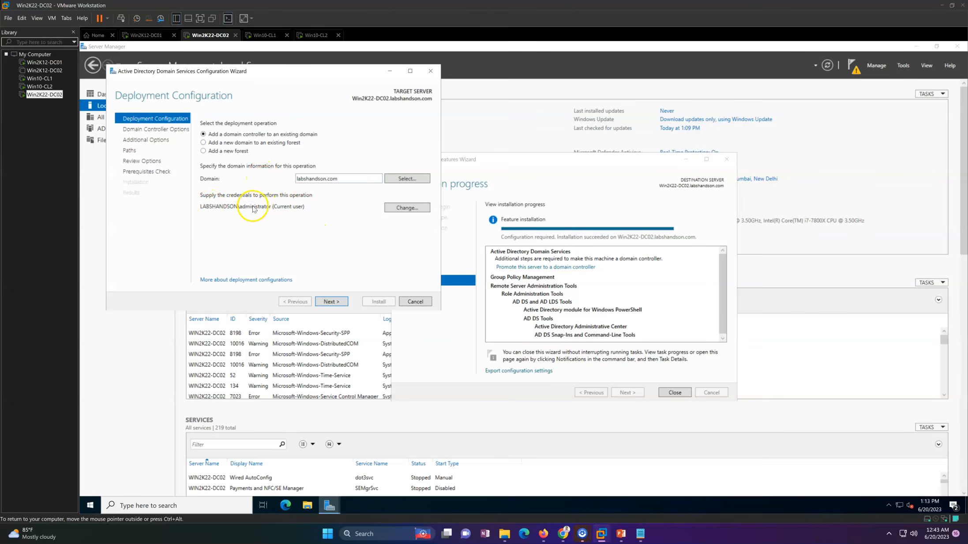
left_click(332, 302)
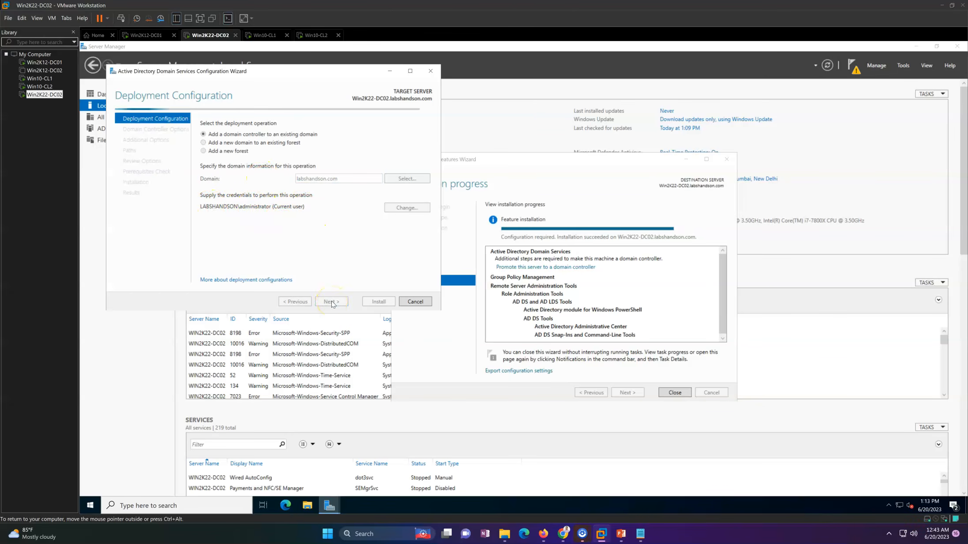
Step: Keep DNS server and Global Catalog enabled, choose Prod-Site as the site, and enter and confirm the DSRM password
left_click(304, 161)
left_click(308, 162)
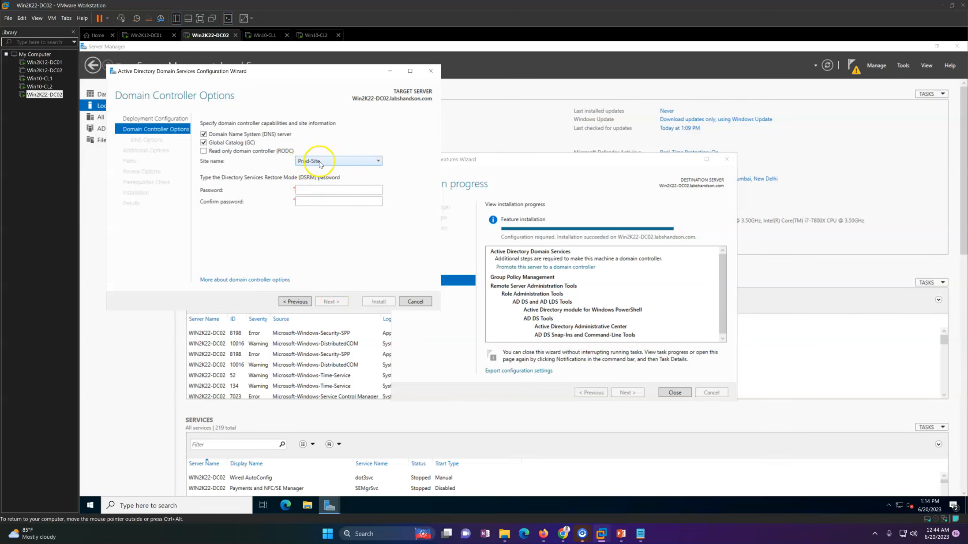
left_click(320, 163)
left_click(318, 172)
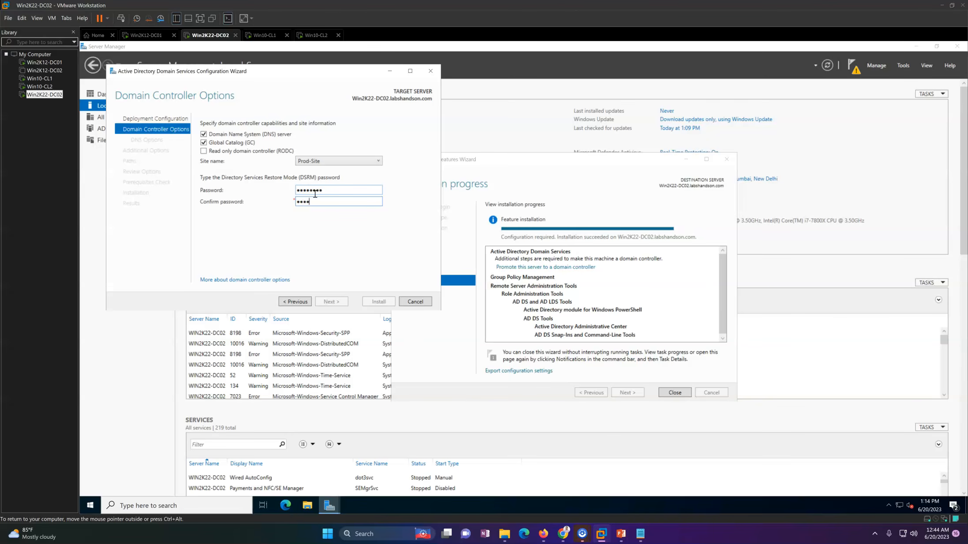
type("d")
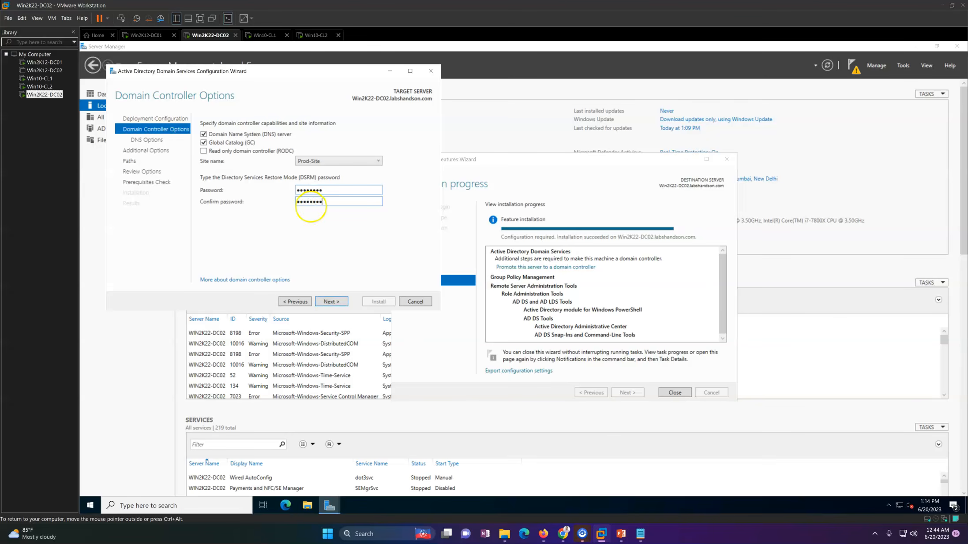
left_click(331, 301)
Step: Keep the default DNS options and set replication to come from Win2K12-DC01.labshandson.com
left_click(334, 304)
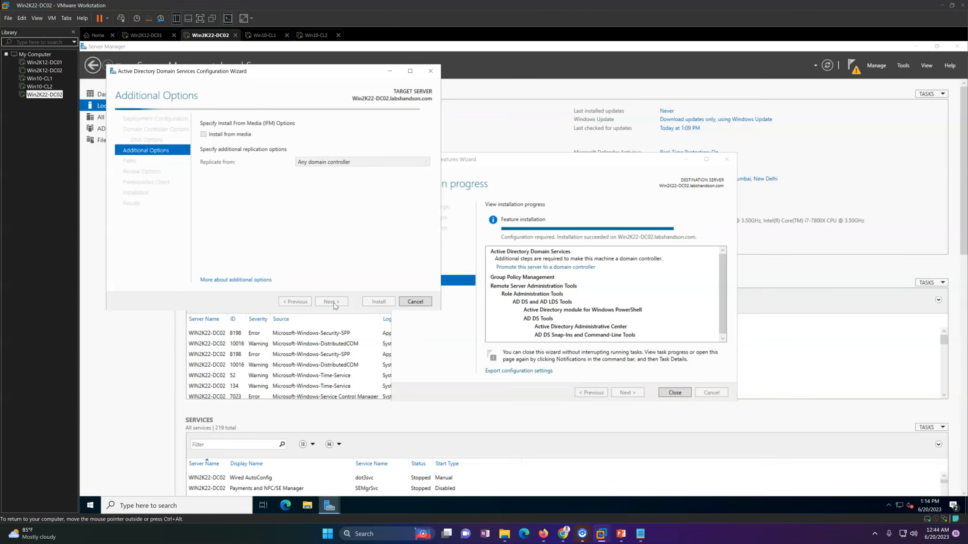
left_click(321, 163)
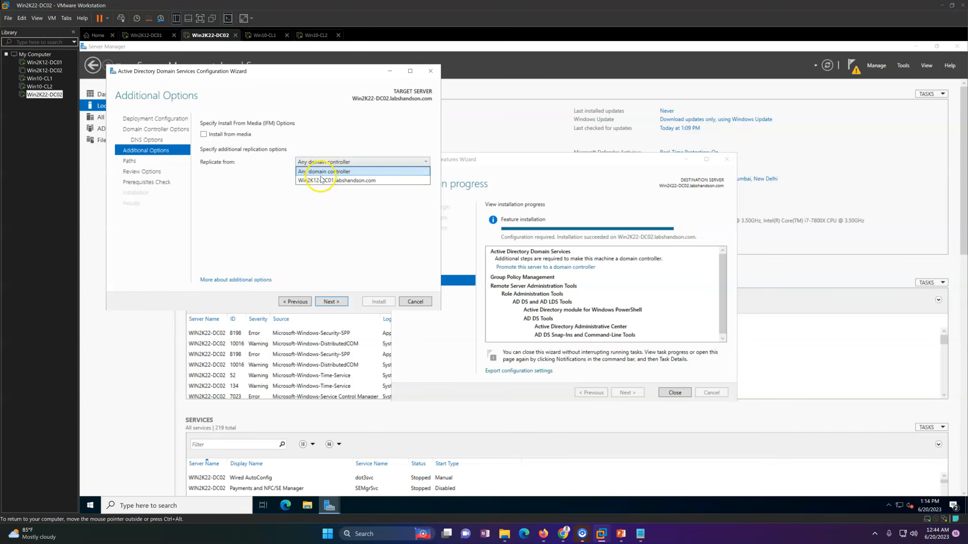
left_click(320, 181)
left_click(334, 163)
left_click(334, 162)
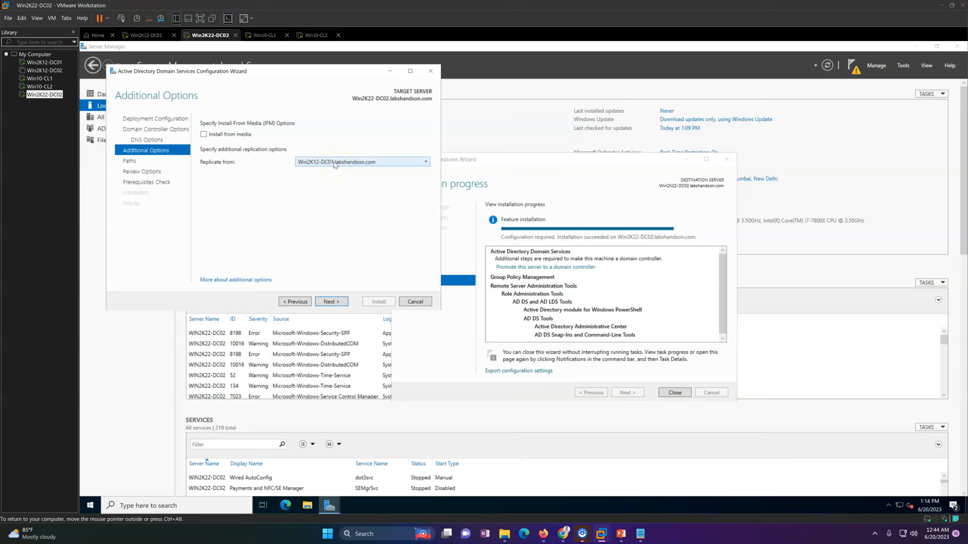
Step: Accept the default paths and reviewed options, run the prerequisites check, and start the domain controller installation
left_click(329, 302)
left_click(329, 302)
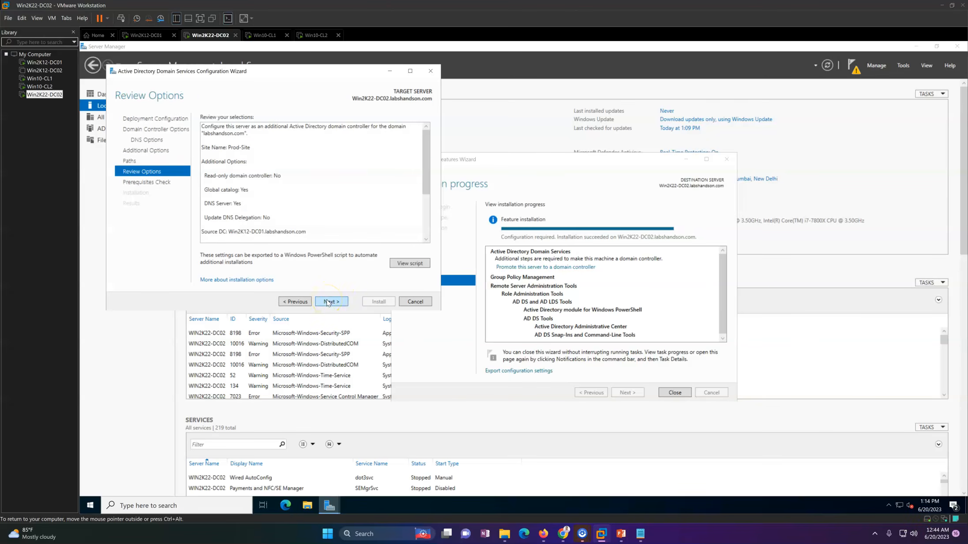
left_click(329, 302)
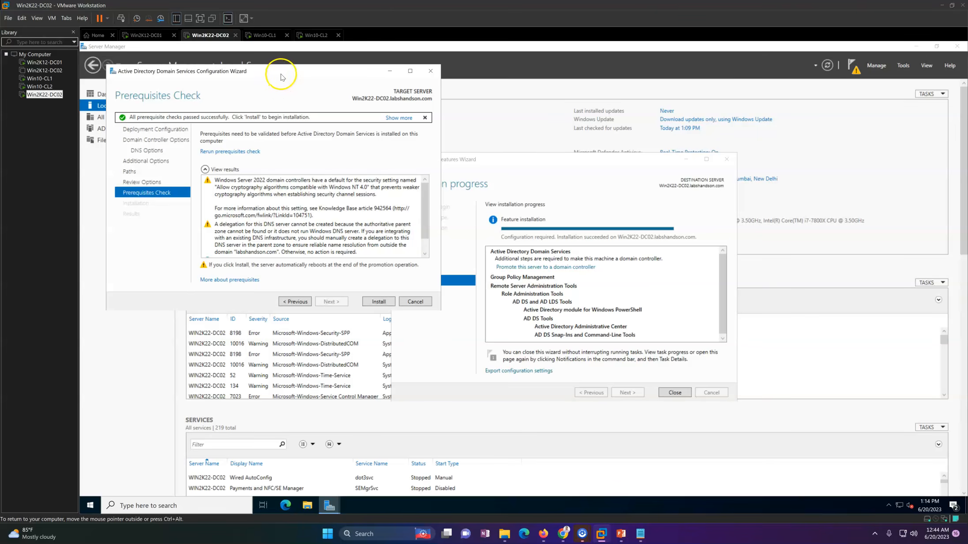
left_click_drag(281, 71, 359, 74)
left_click(464, 311)
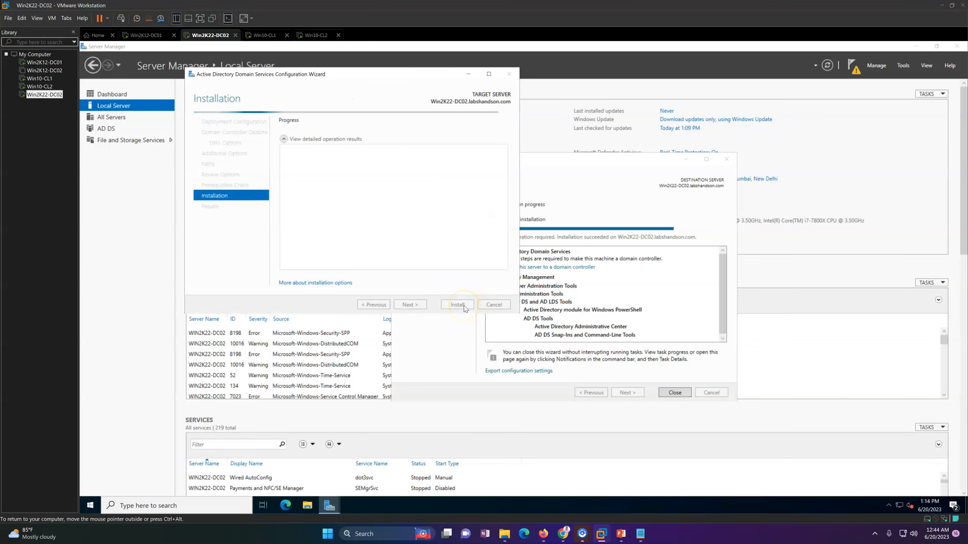
left_click_drag(345, 78, 427, 95)
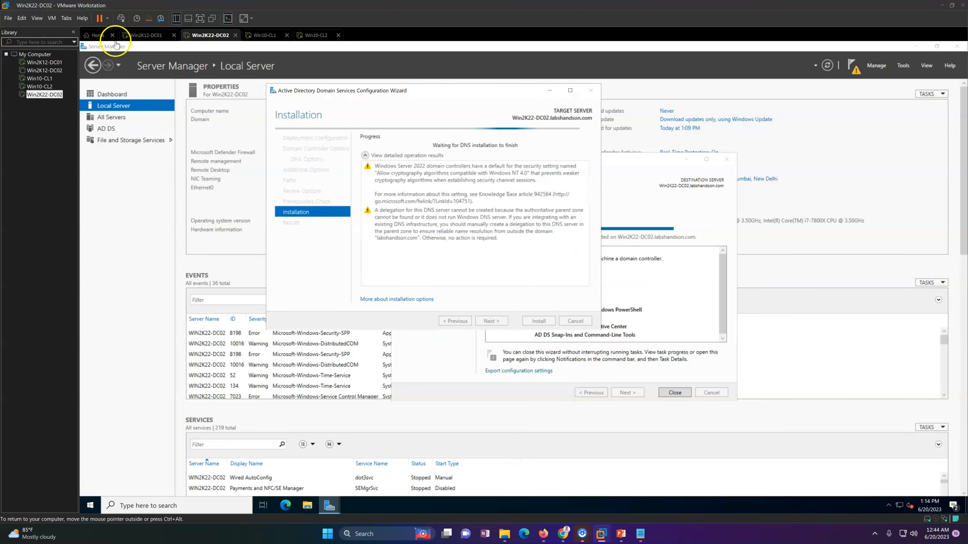
Step: On Win2K12-DC01, refresh the Domain Controllers container and check it and the Computers container for Win2K22-DC02 during the promotion
left_click_drag(360, 91, 474, 98)
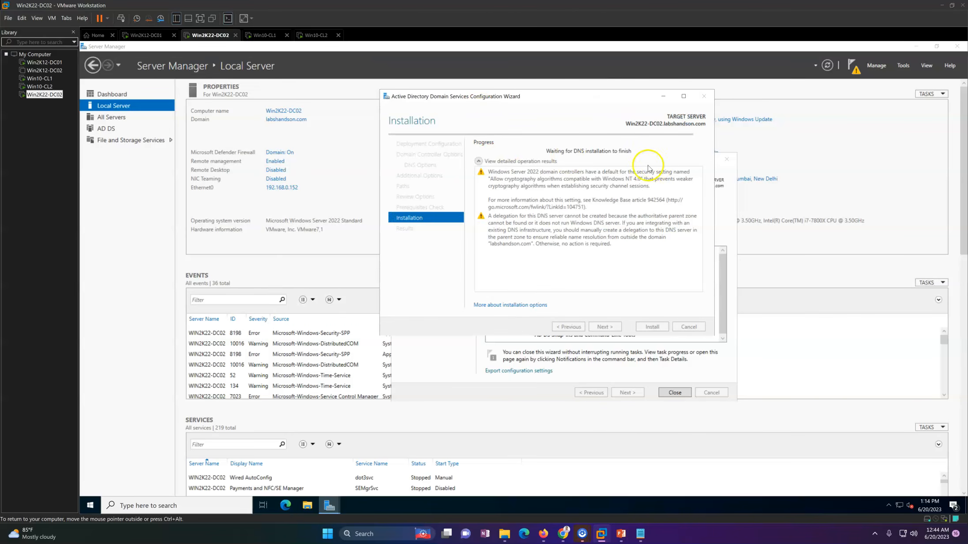
left_click(150, 35)
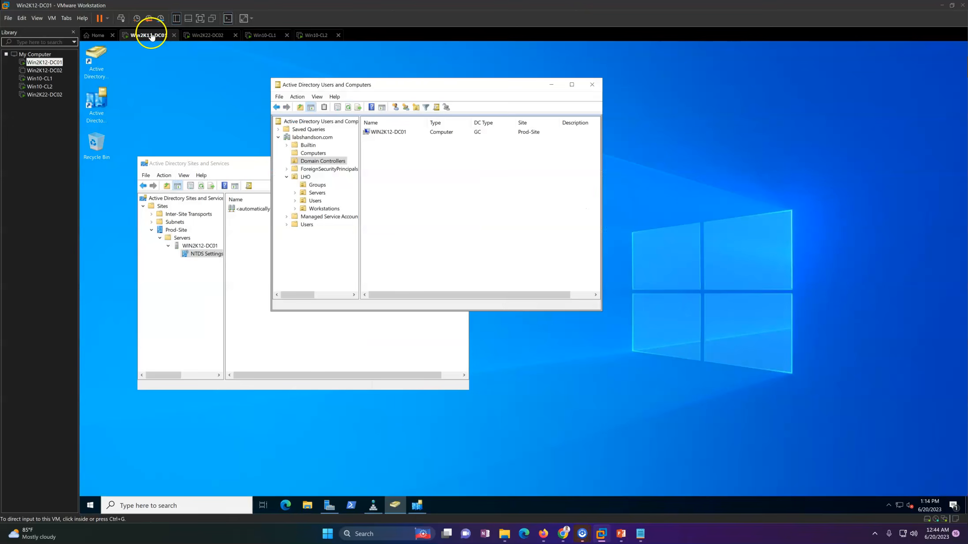
right_click(443, 176)
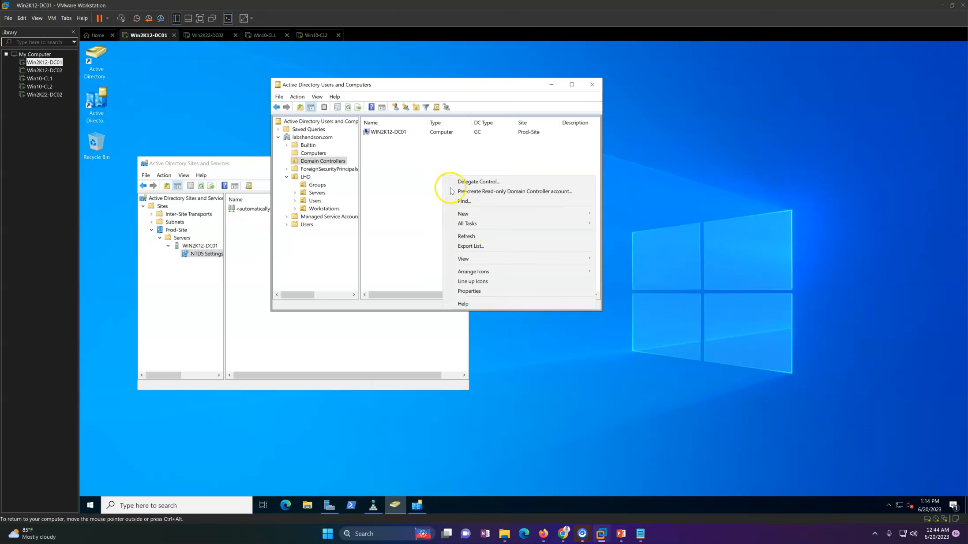
left_click(467, 236)
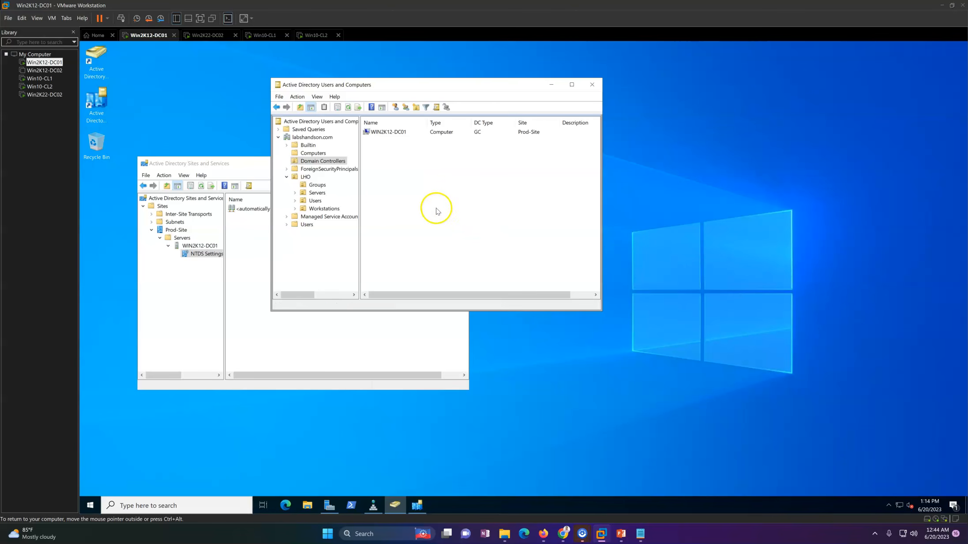
left_click(313, 153)
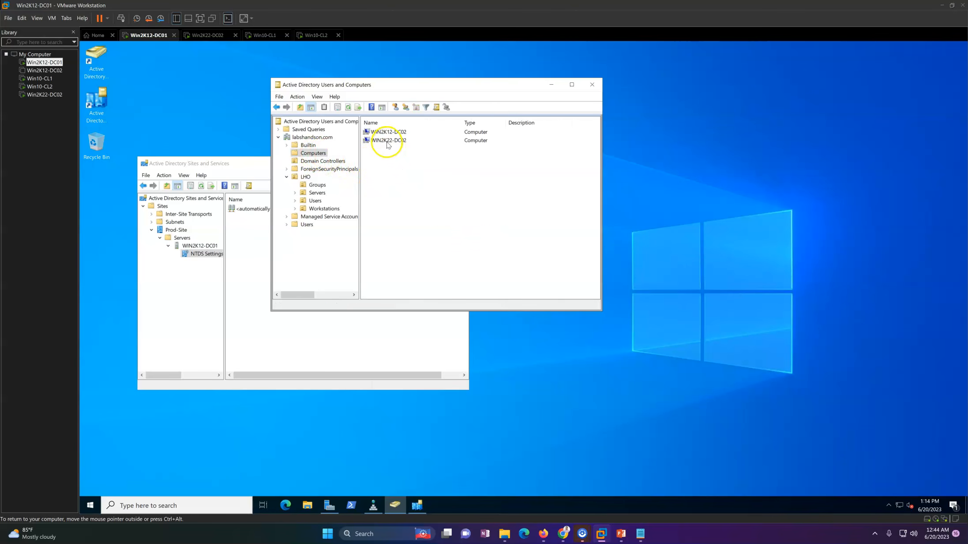
left_click(323, 161)
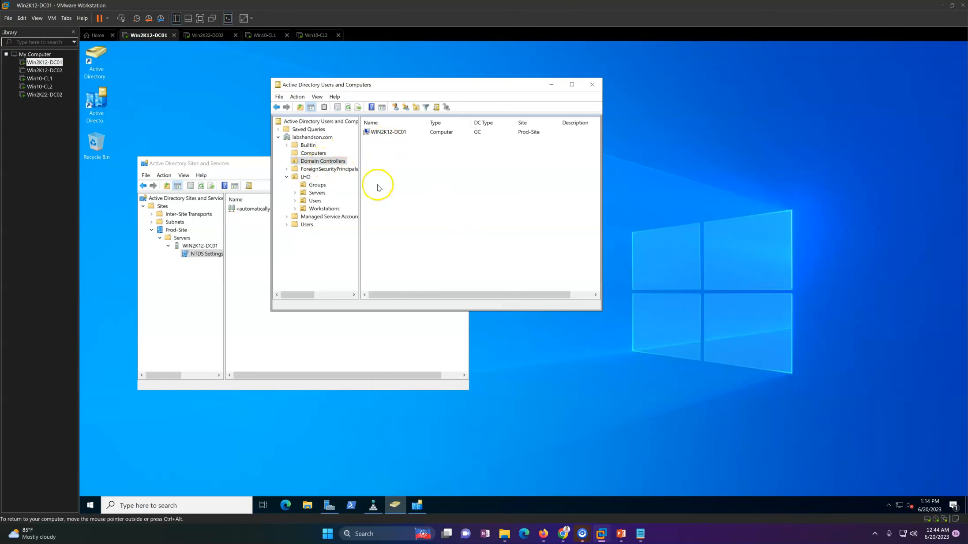
right_click(443, 172)
left_click(468, 230)
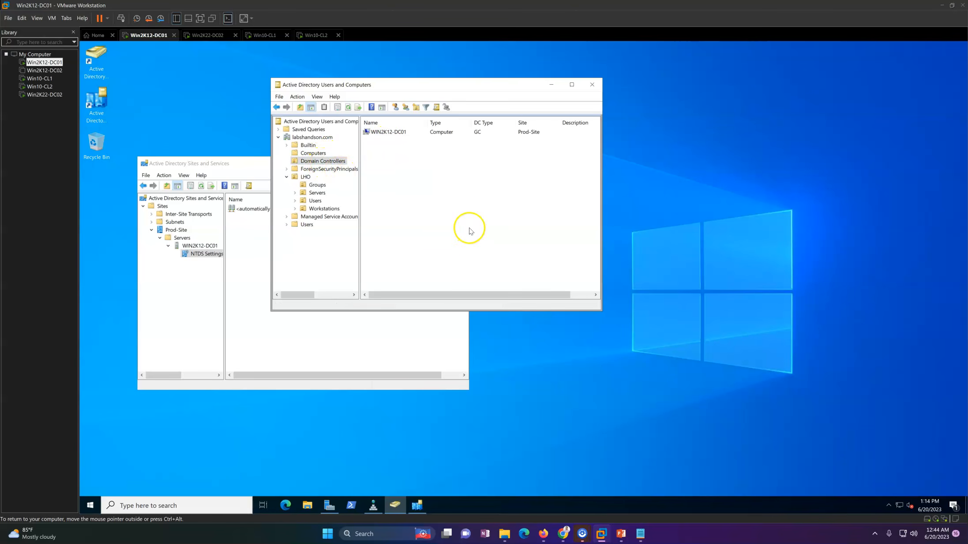
Step: Return to Win2K22-DC02 and dismiss the sign-out notice and both finished wizards once the domain controller installation completes
left_click(204, 35)
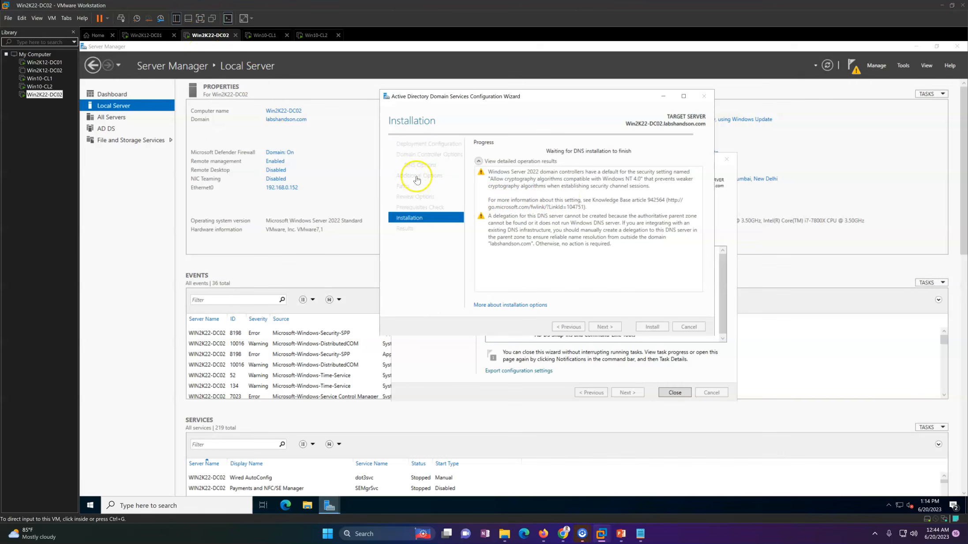
left_click_drag(522, 98, 494, 98)
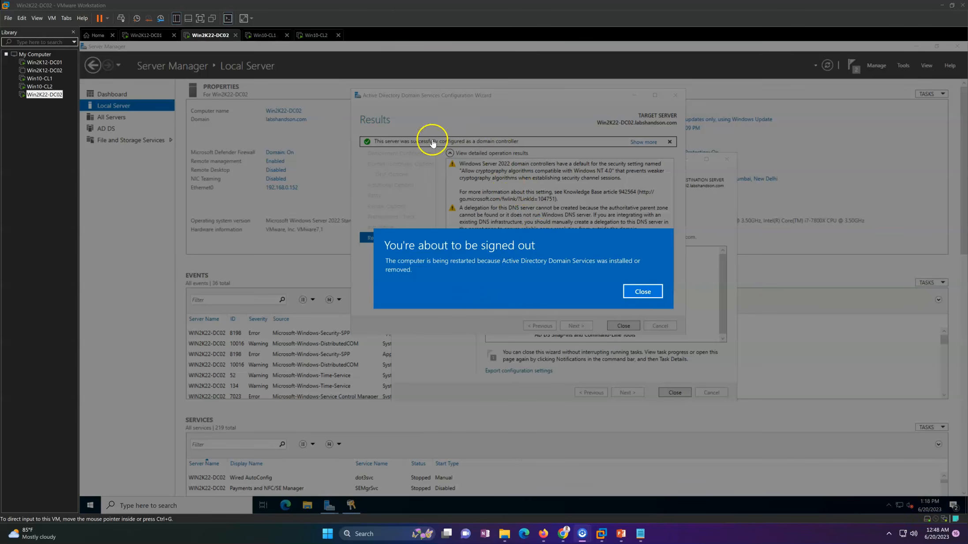
left_click(640, 292)
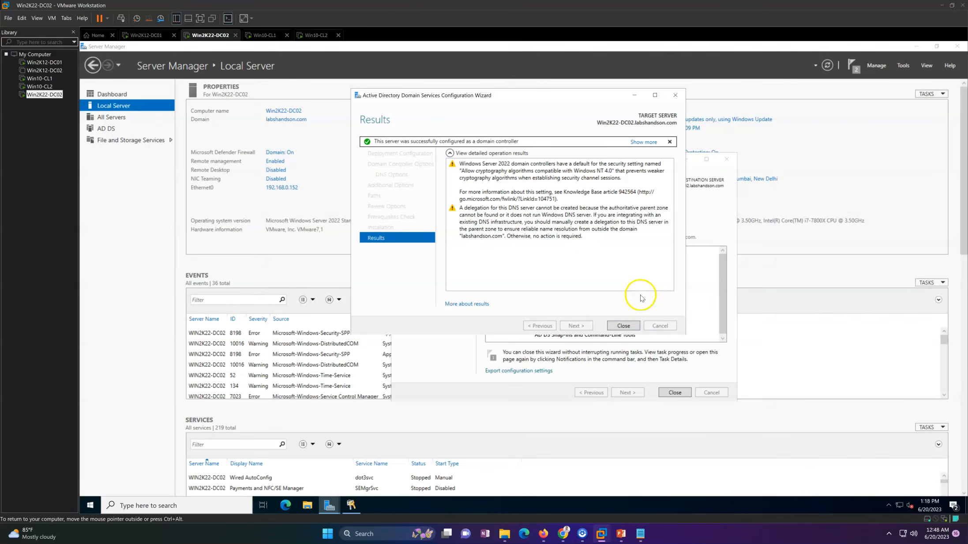
left_click(623, 327)
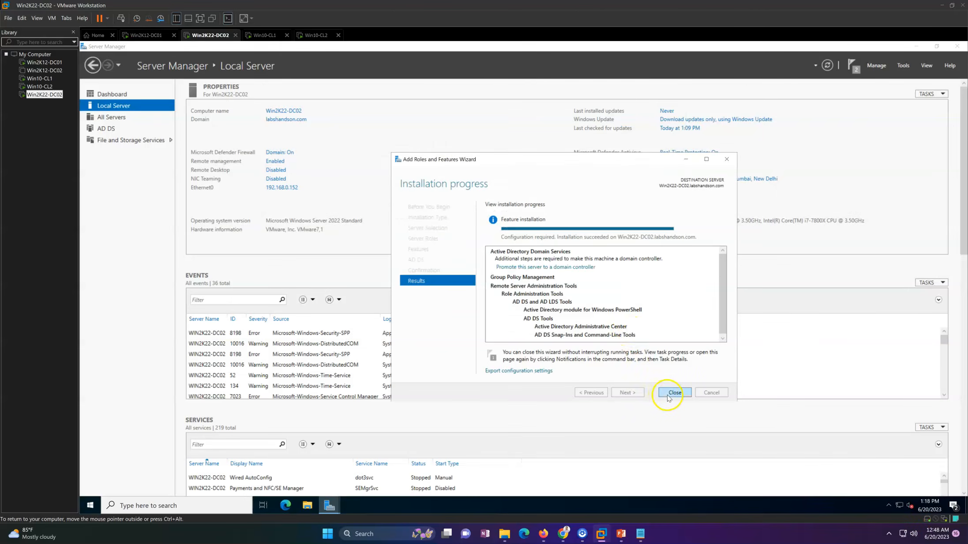
left_click(668, 398)
left_click(123, 97)
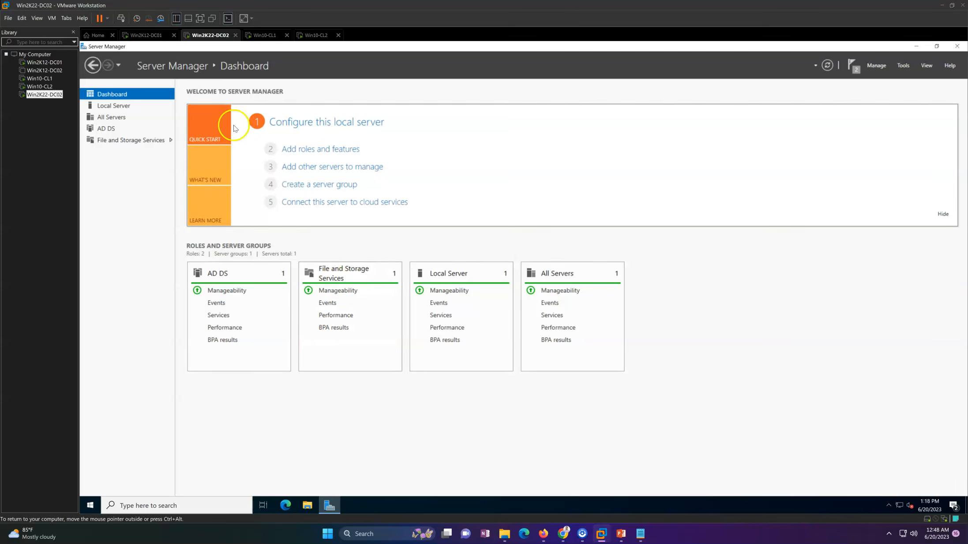
Step: On Win2K12-DC01, refresh the Domain Controllers container and inspect the operating system details in WIN2K22-DC02's properties
left_click(150, 35)
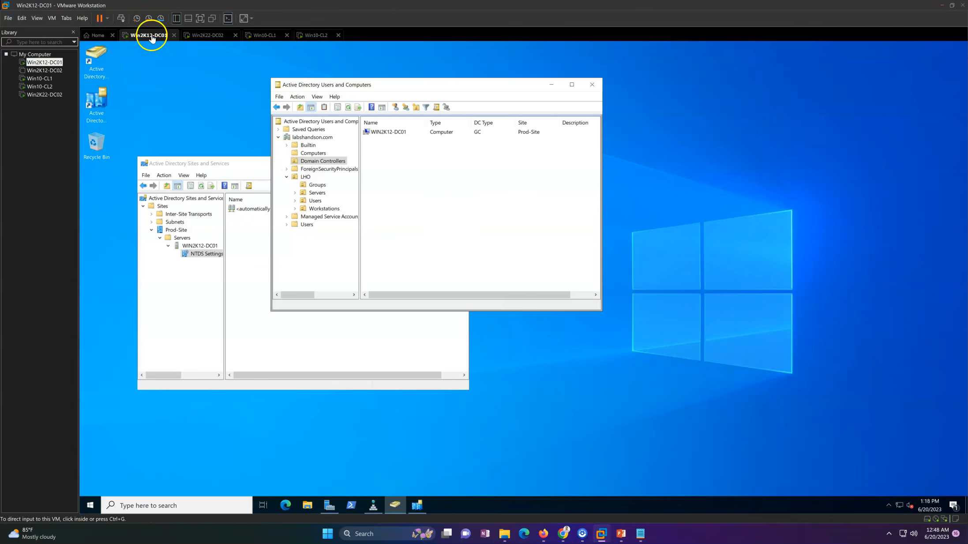
right_click(444, 172)
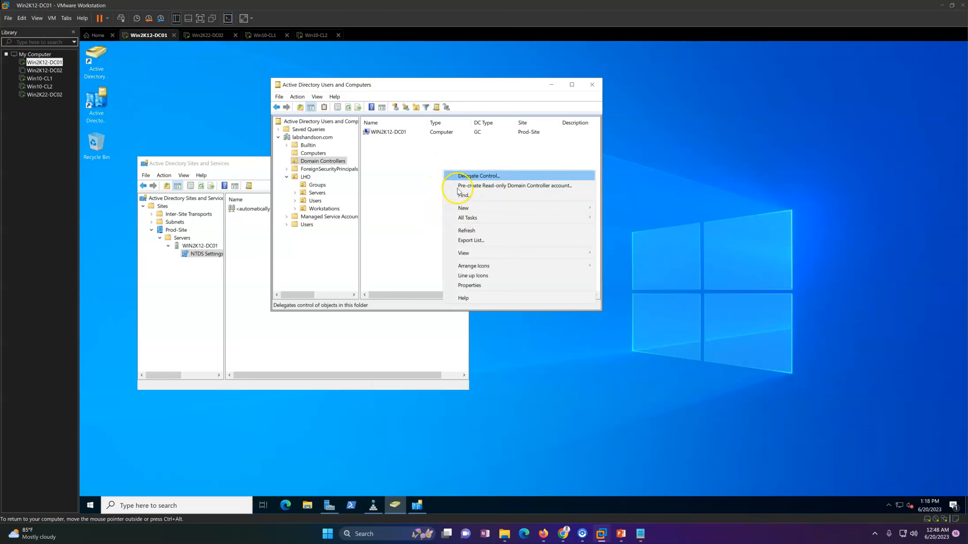
left_click(476, 229)
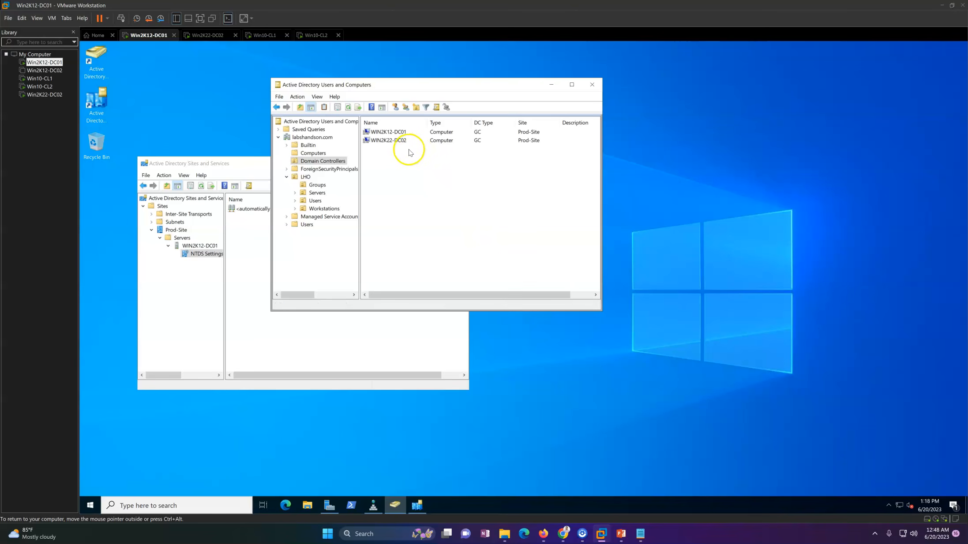
left_click(404, 142)
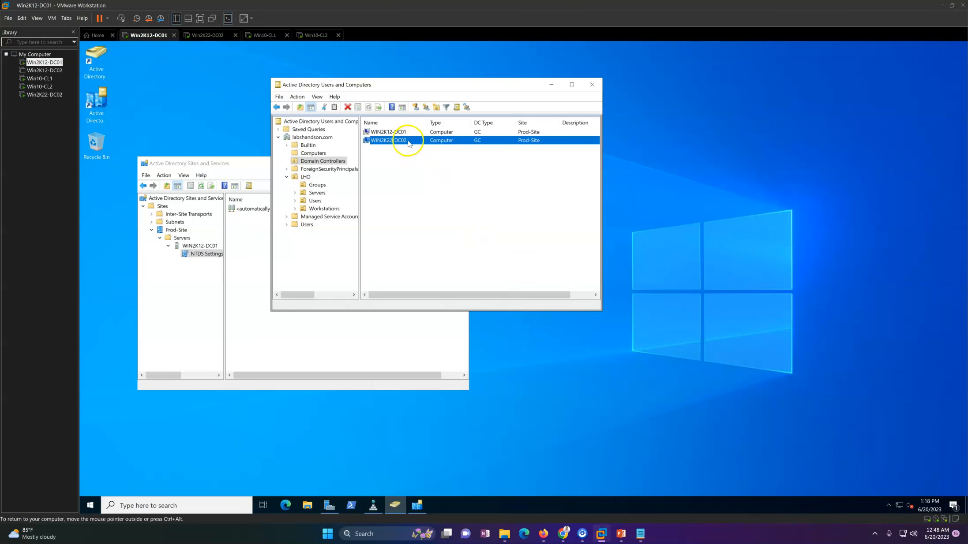
double_click(408, 144)
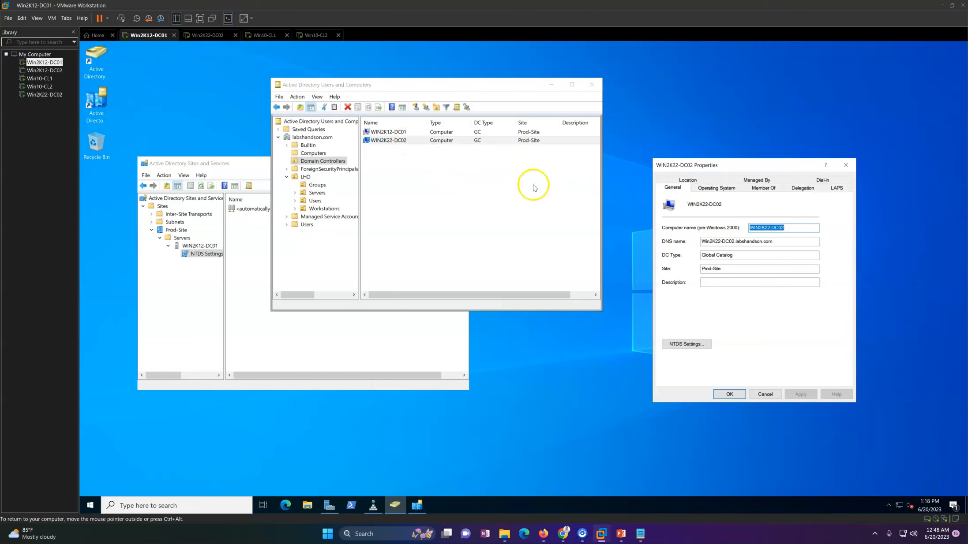
left_click(714, 194)
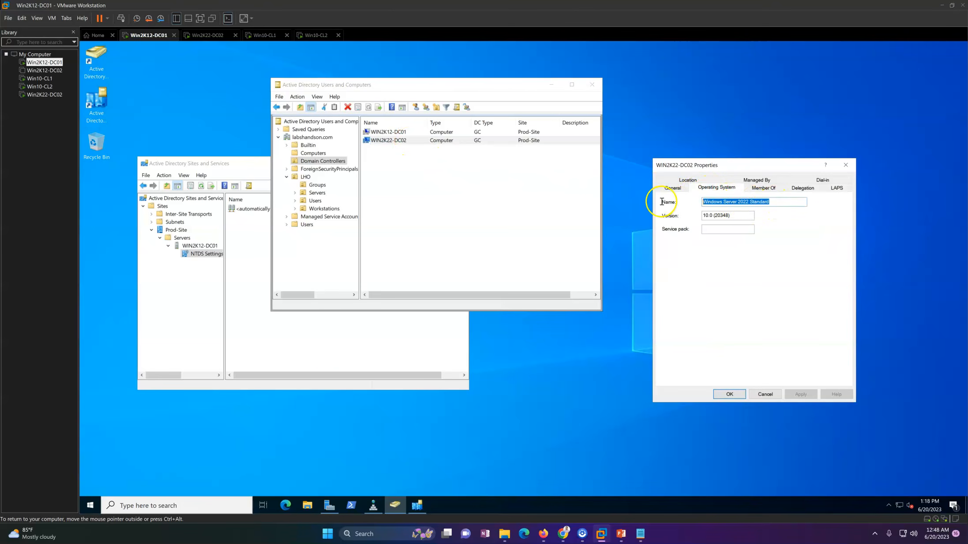
left_click(847, 164)
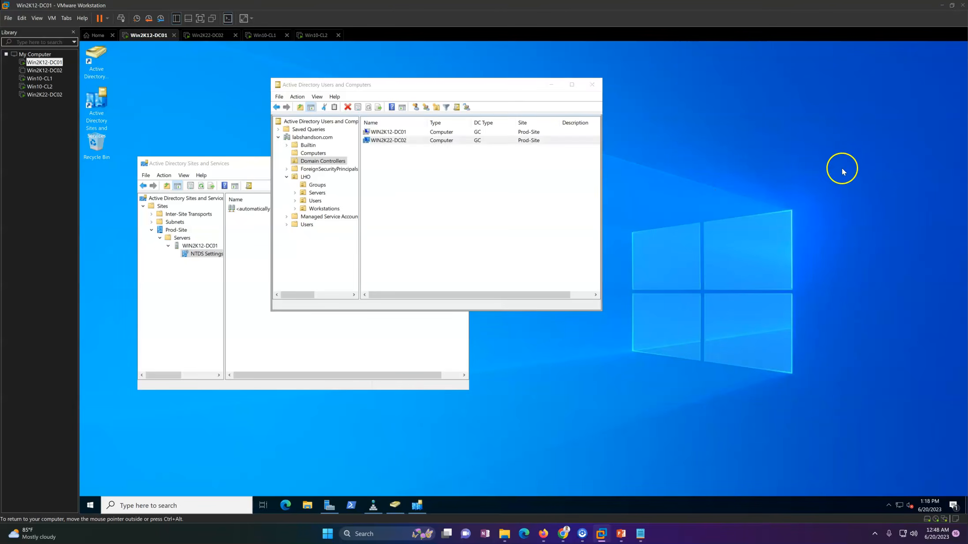
Step: Check Win2K22-DC02's restart, then refresh the Computers container on Win2K12-DC01 and review which computer accounts it holds
left_click(212, 37)
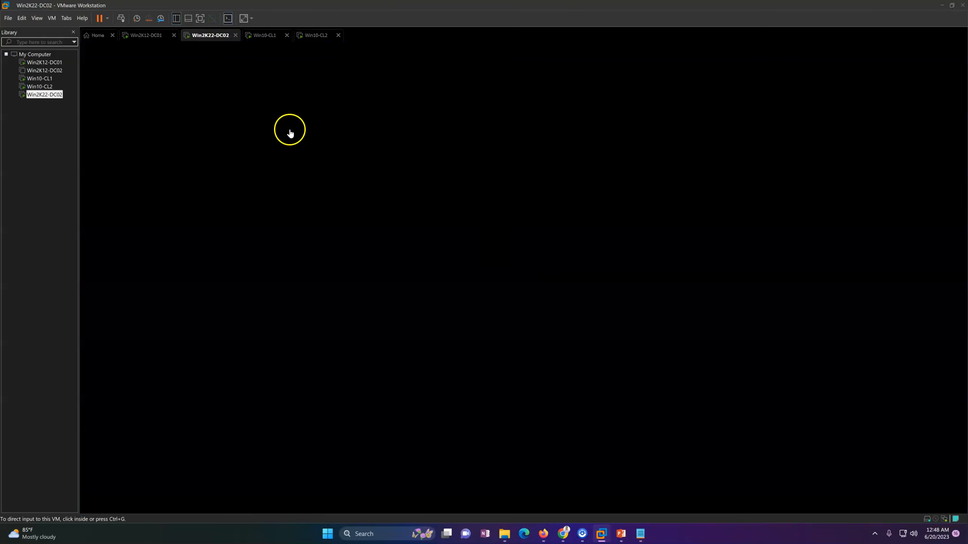
left_click(151, 38)
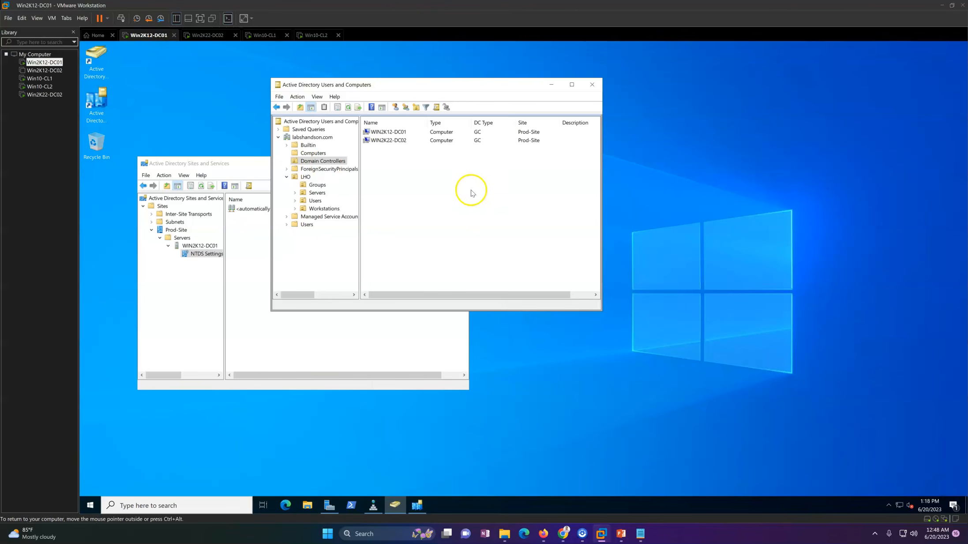
left_click_drag(447, 90, 597, 99)
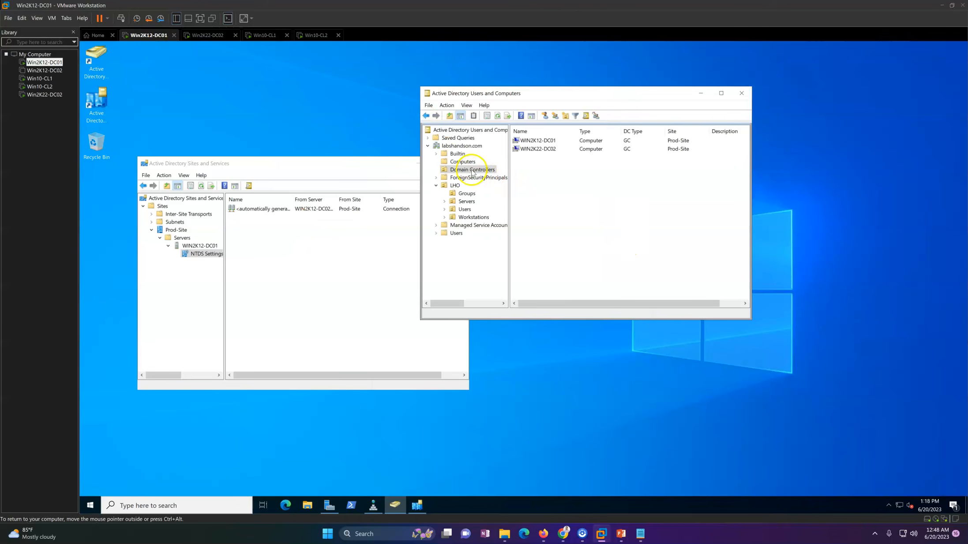
left_click(462, 162)
right_click(578, 201)
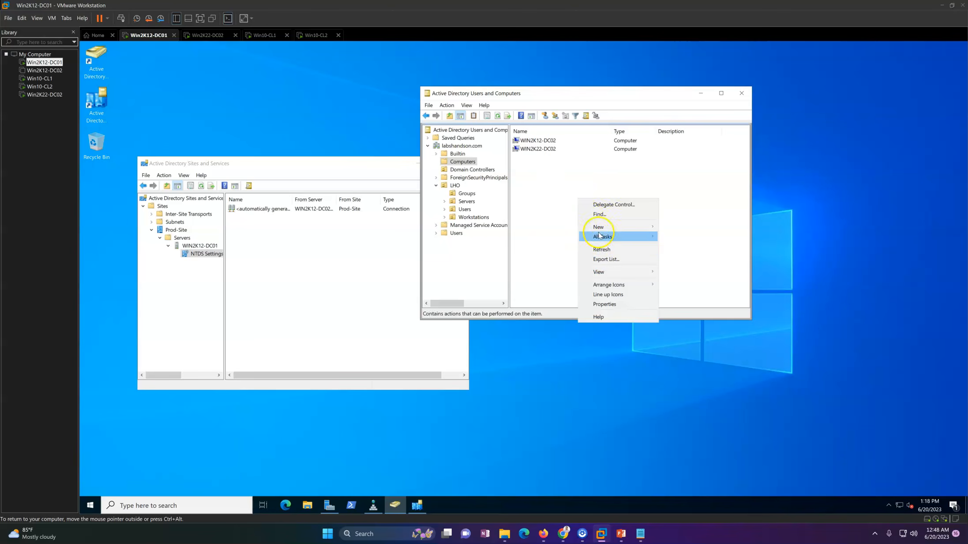
left_click(585, 249)
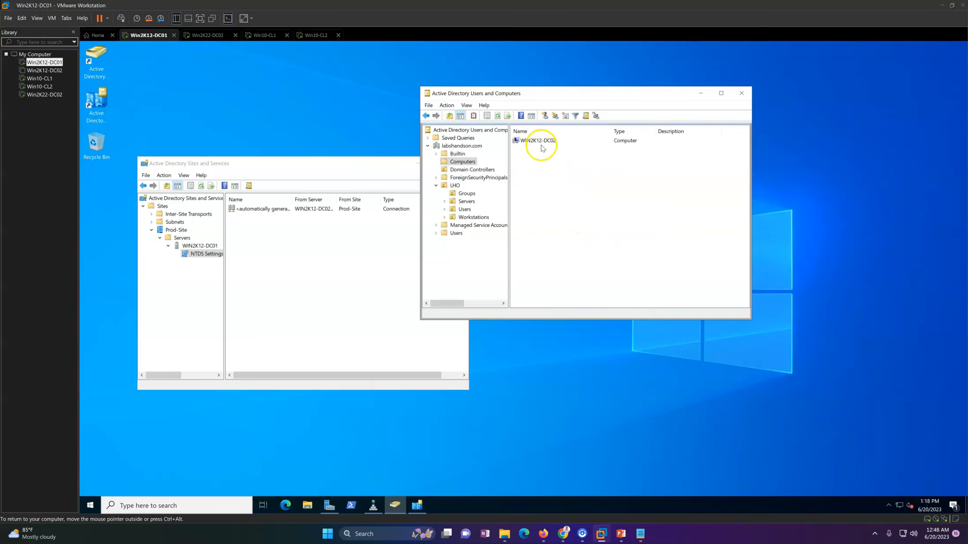
left_click(541, 142)
left_click(555, 183)
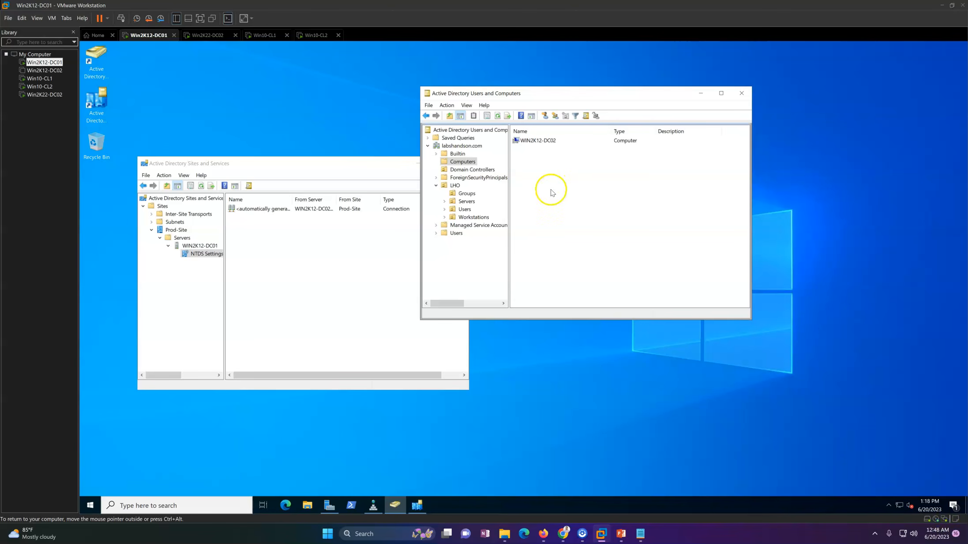
Step: In Active Directory Sites and Services on Win2K12-DC01, refresh WIN2K12-DC01's NTDS Settings and the Prod-Site tree
left_click(214, 37)
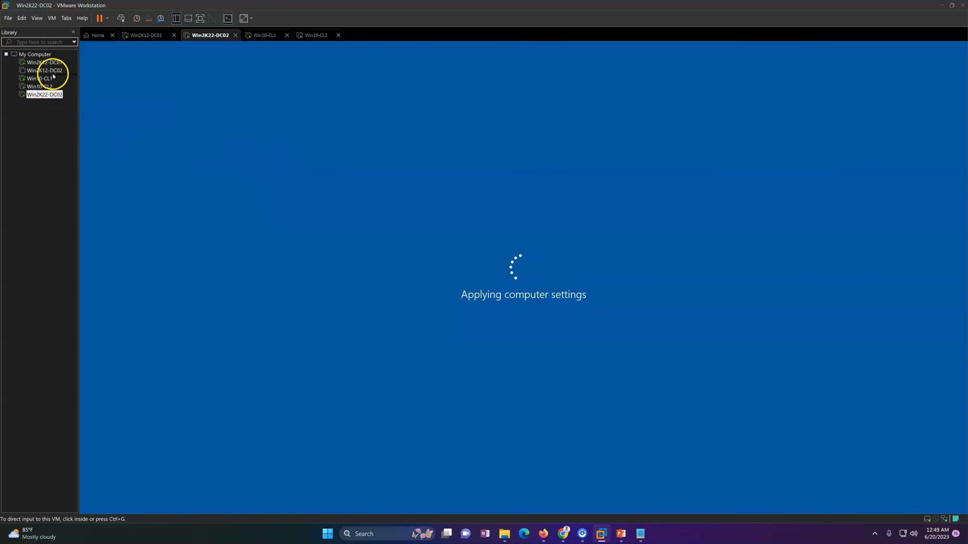
left_click(152, 35)
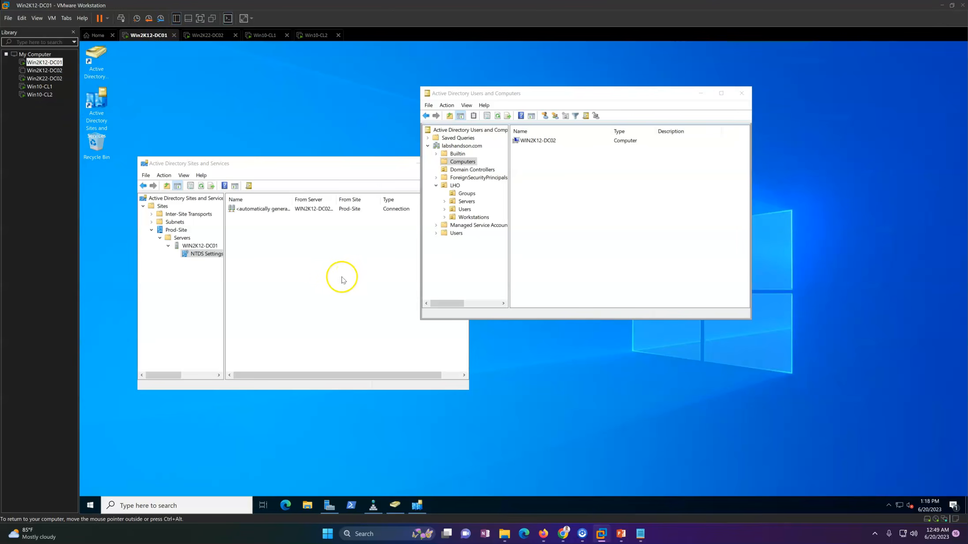
right_click(308, 263)
left_click(333, 314)
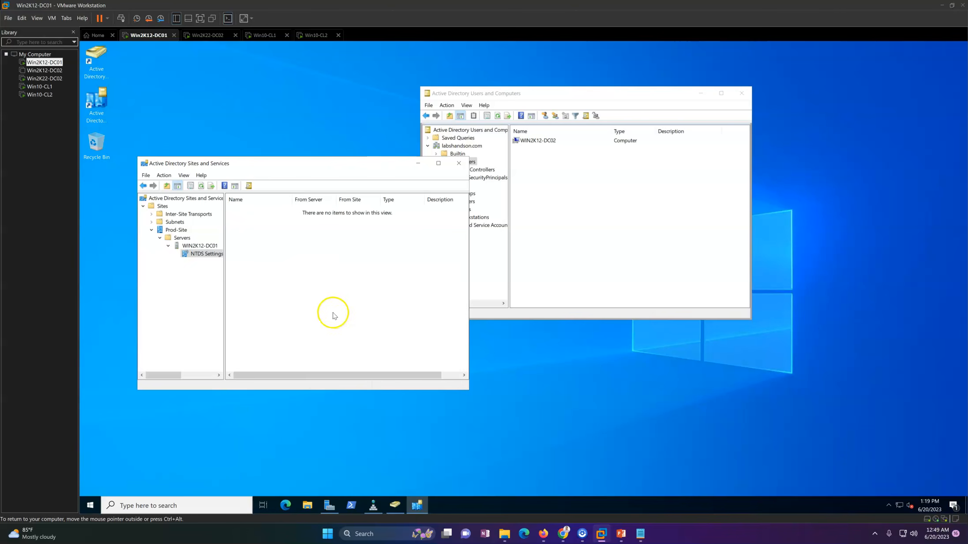
left_click(175, 230)
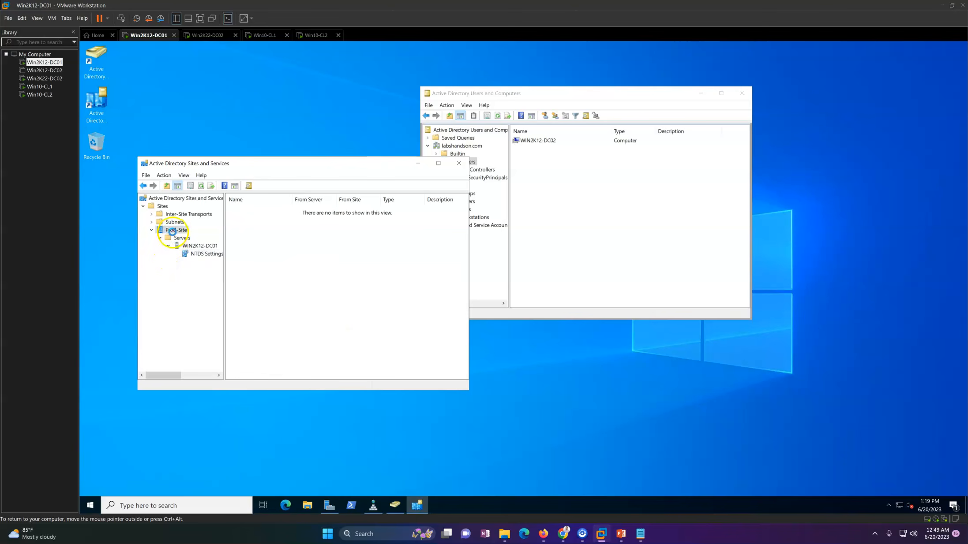
right_click(176, 230)
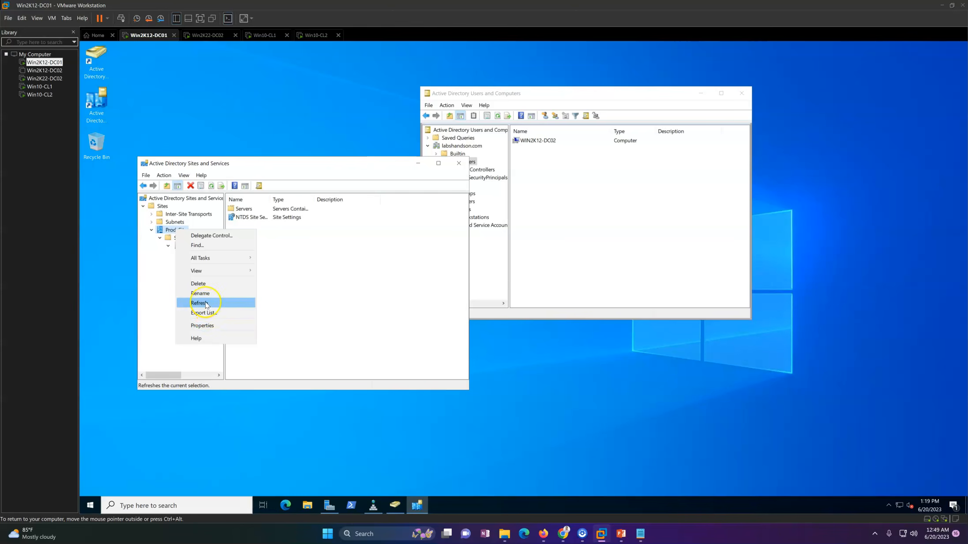
left_click(206, 304)
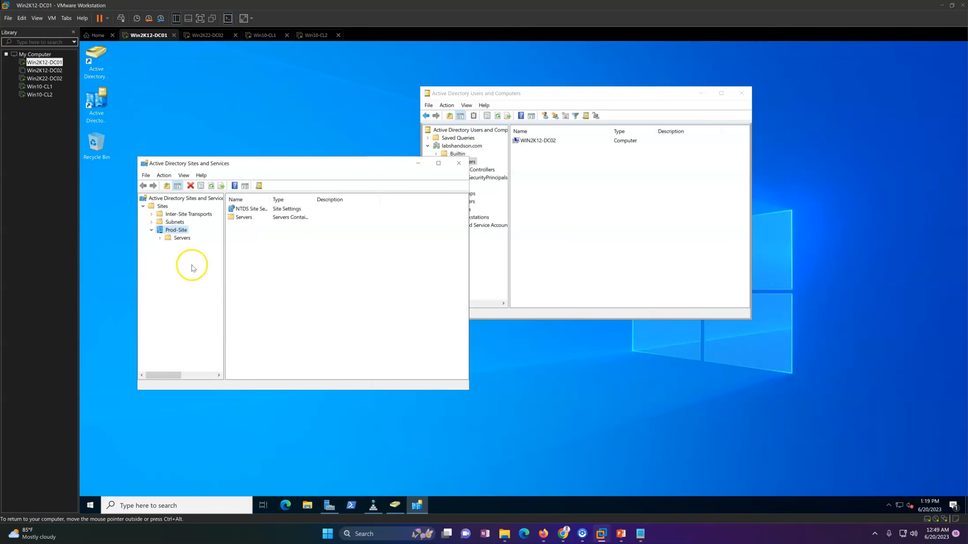
Step: Expand the servers under Prod-Site and examine the replication connections in WIN2K22-DC02's NTDS Settings
left_click(199, 246)
left_click_drag(225, 252, 267, 253)
left_click(204, 255)
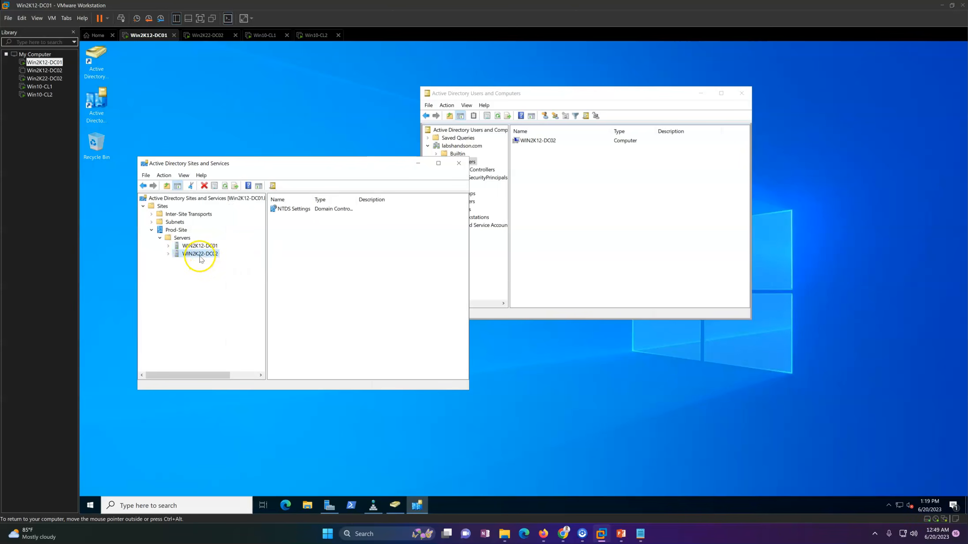
left_click(206, 264)
left_click(333, 269)
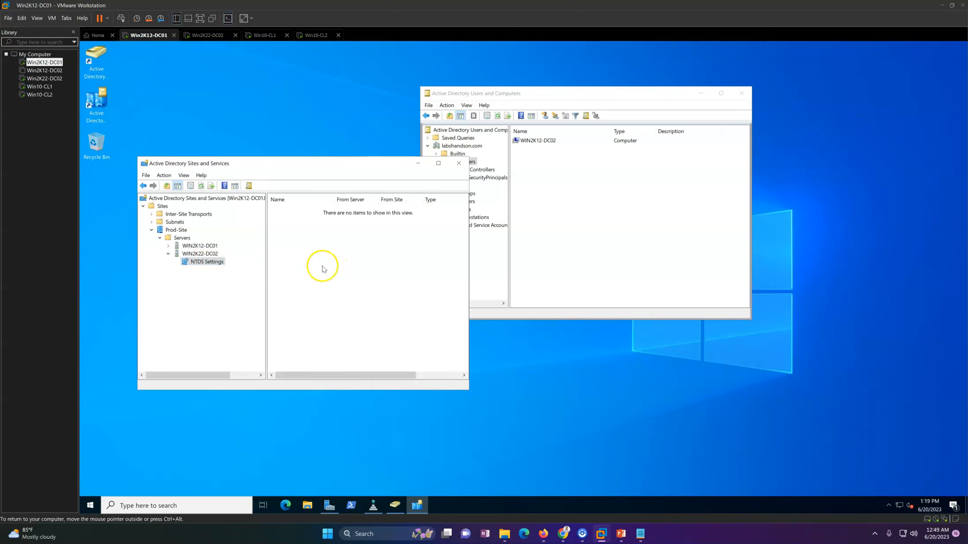
left_click(544, 240)
Step: Switch to the Win2K22-DC02 virtual machine and sign in as the domain administrator with the account password
left_click(206, 35)
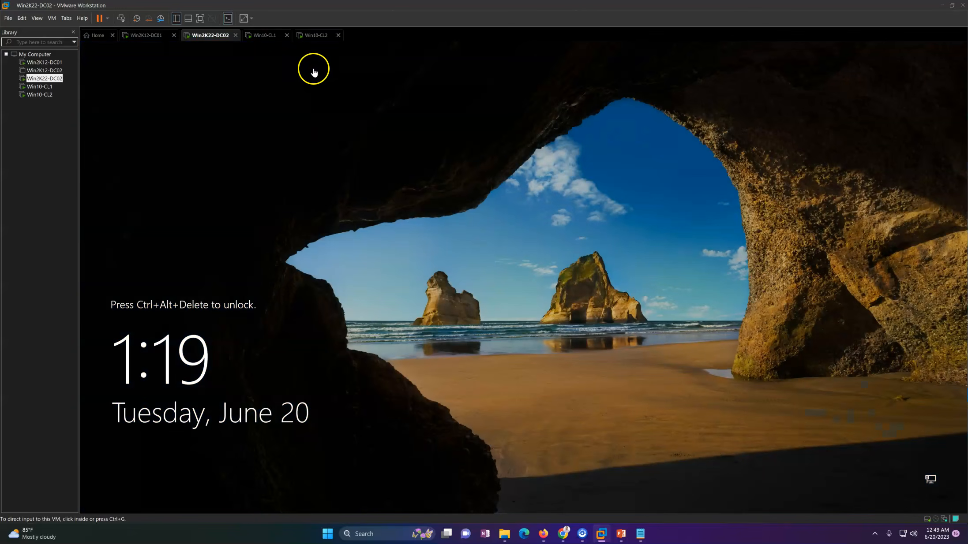
left_click(121, 18)
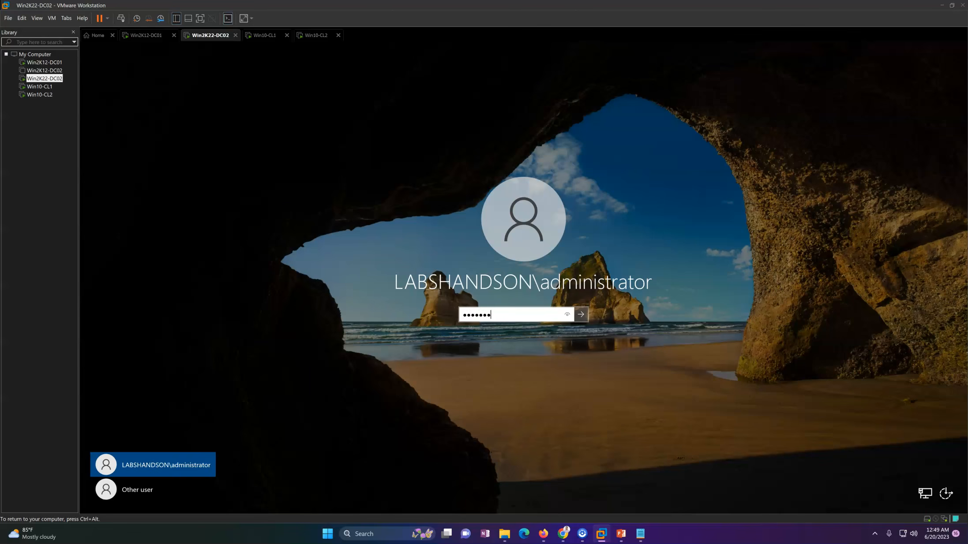
key("Return")
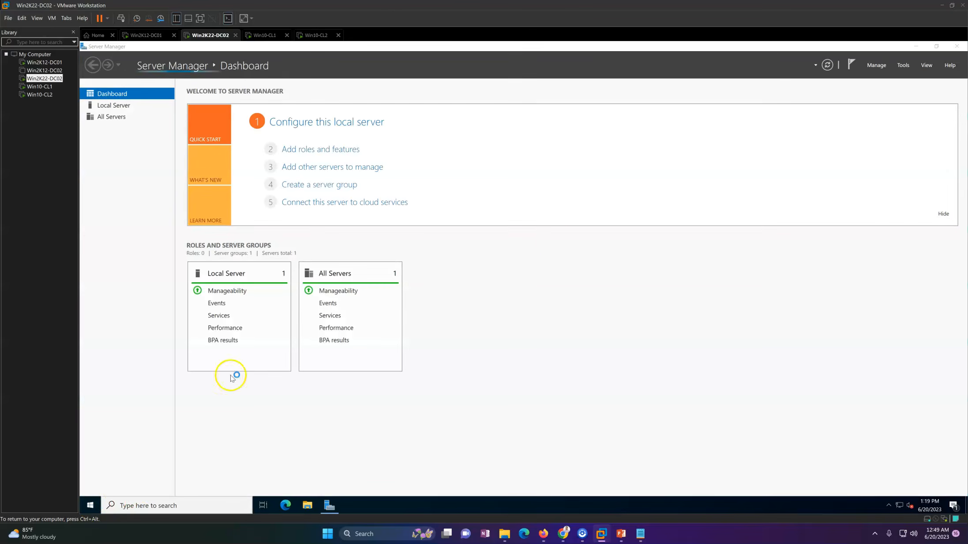
Step: On Win2K22-DC02, open DNS Manager and display the records of the labshandson.com forward lookup zone
left_click(943, 213)
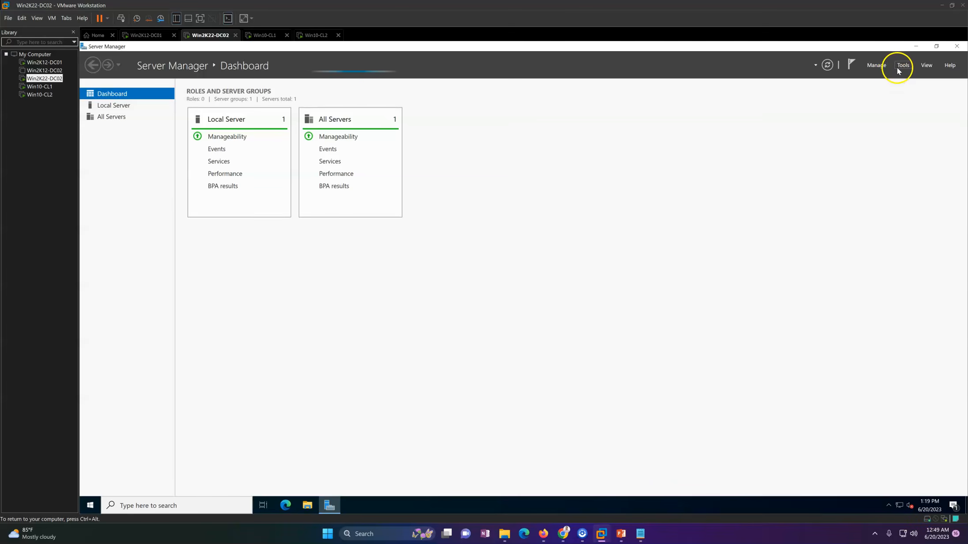
left_click(901, 67)
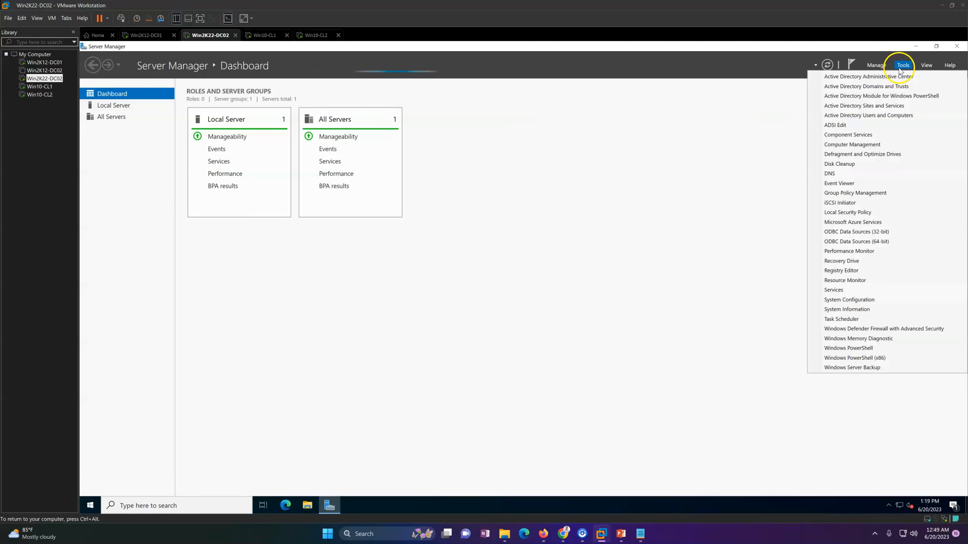
left_click(852, 175)
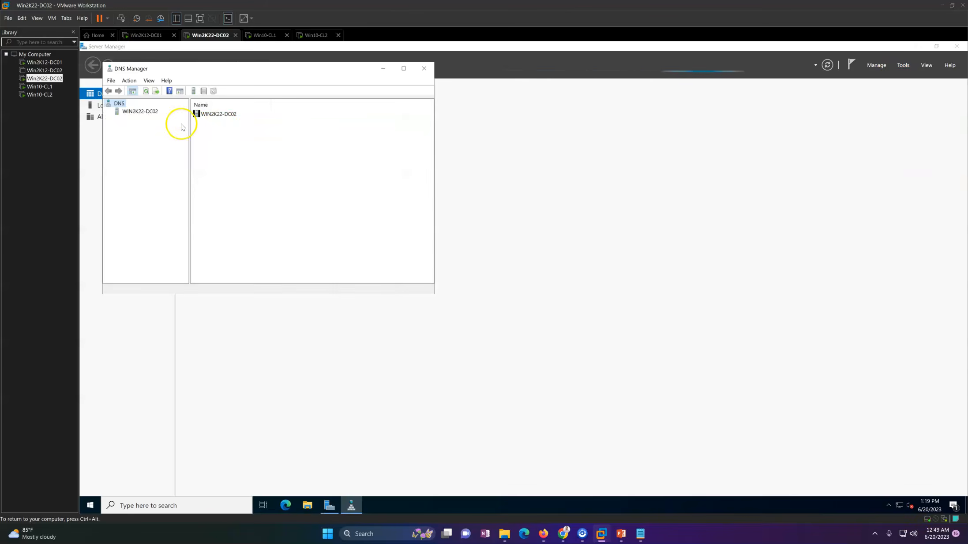
left_click(141, 112)
double_click(142, 122)
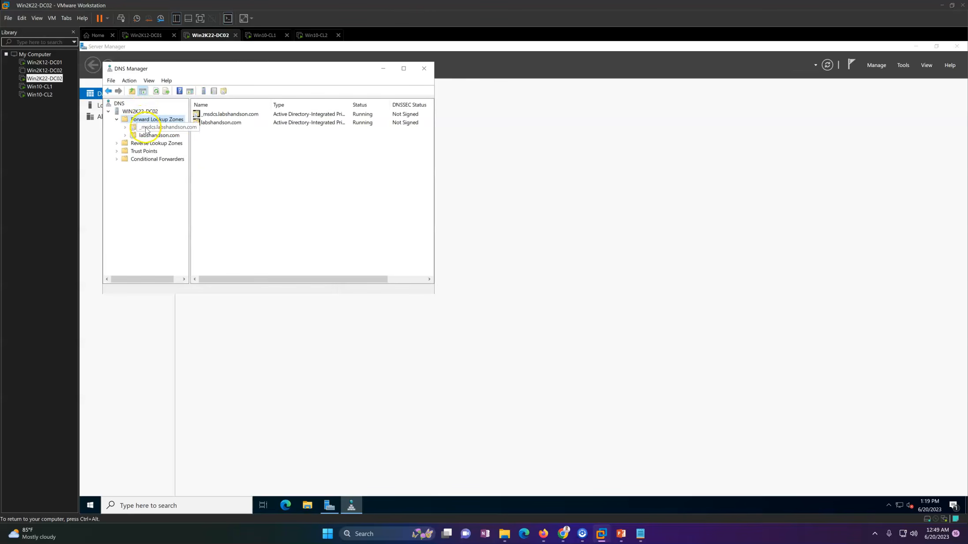
left_click(157, 135)
left_click_drag(189, 165, 253, 173)
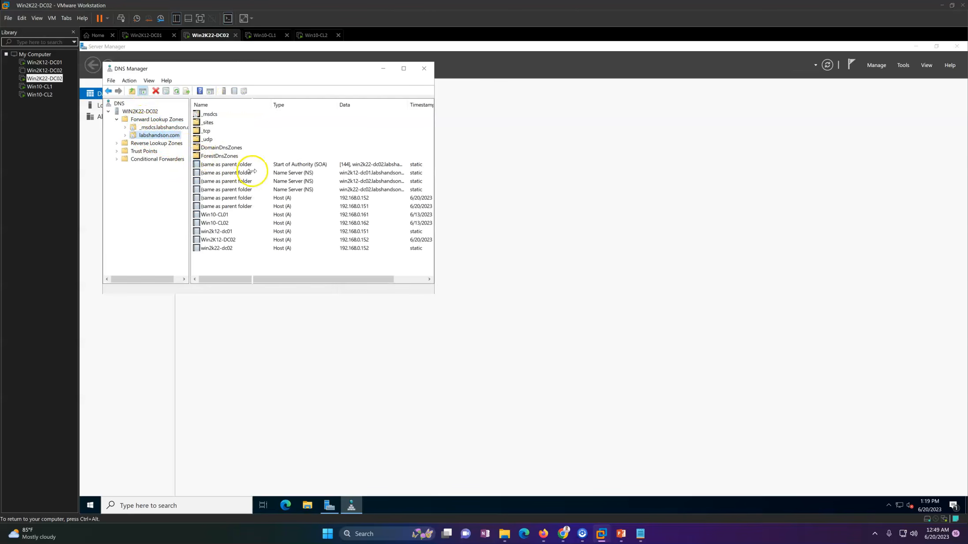
Step: Review the forwarders and listening interfaces in the WIN2K22-DC02 DNS server's properties, then close them
right_click(146, 115)
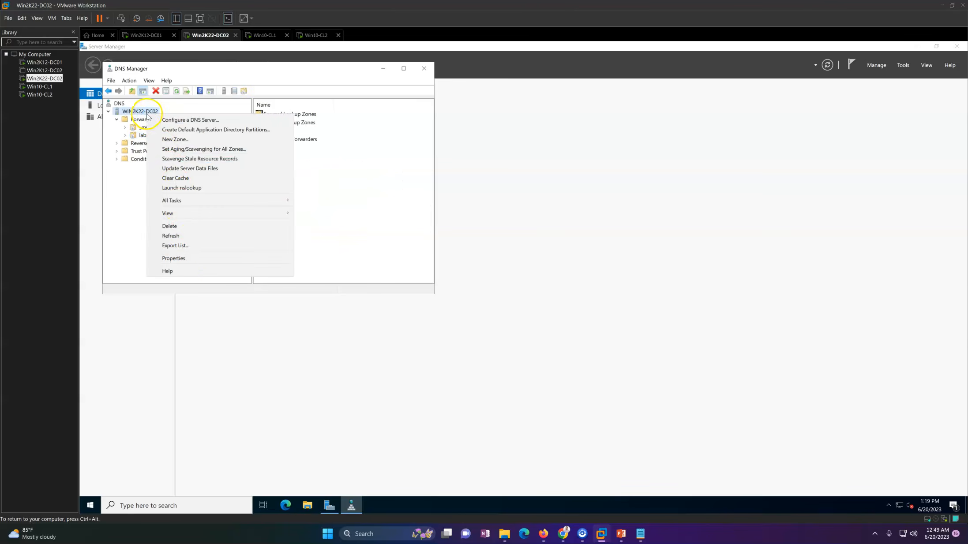
left_click(184, 260)
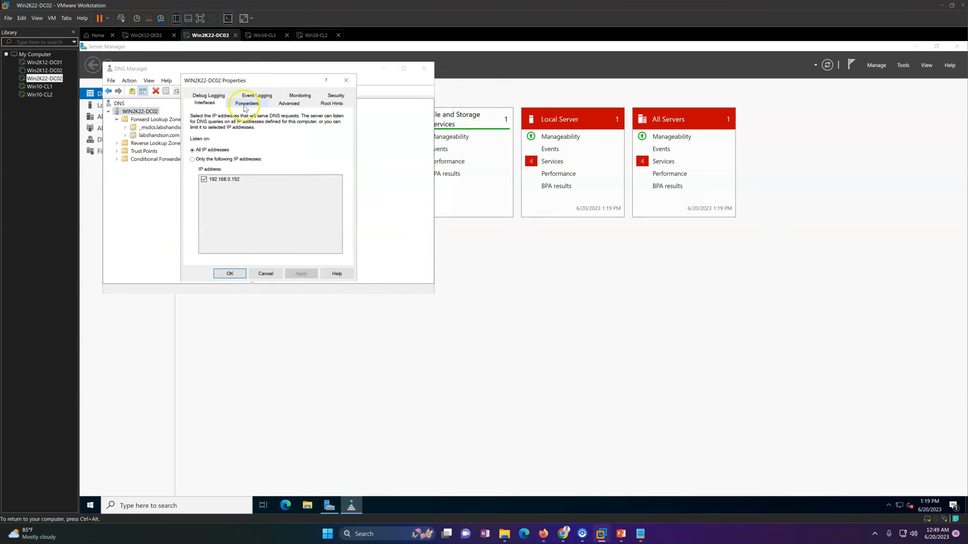
left_click(246, 103)
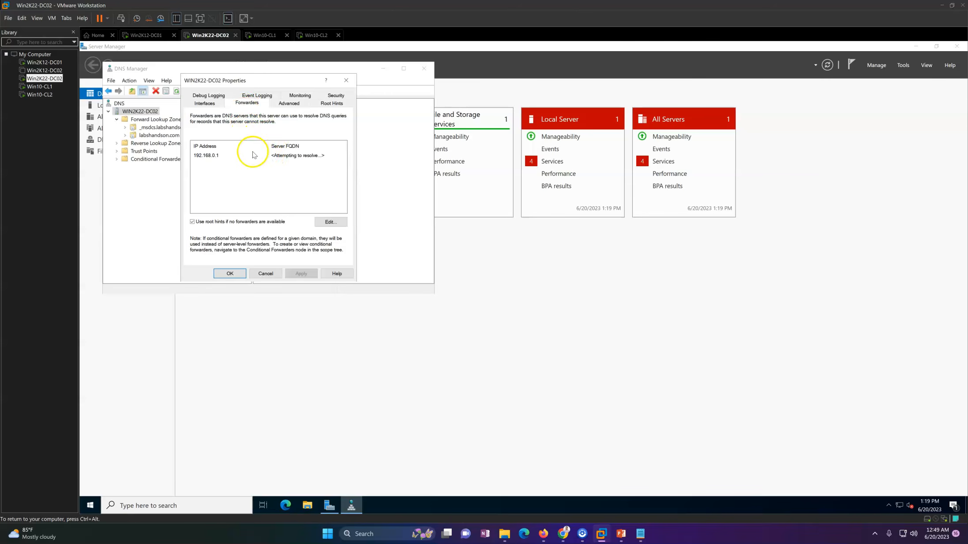
left_click_drag(269, 81, 356, 206)
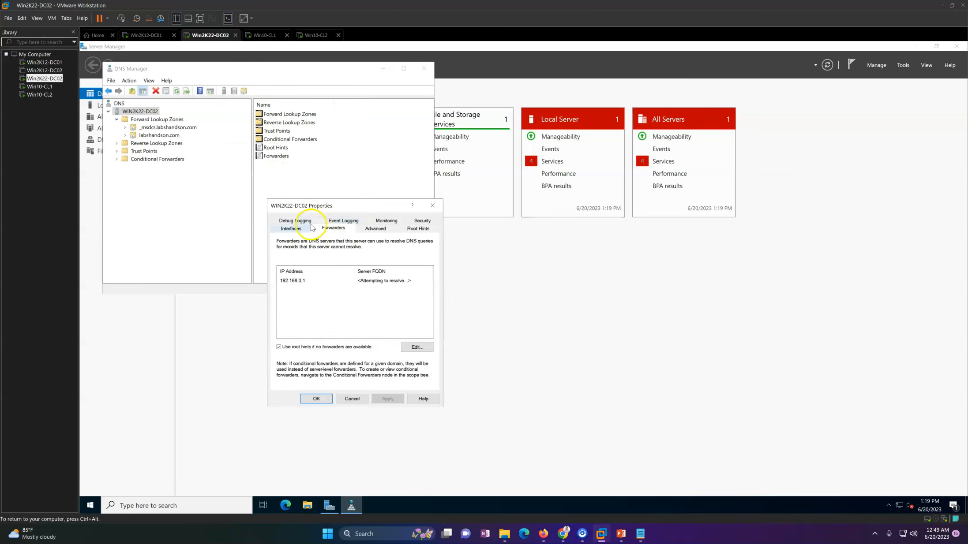
left_click(295, 232)
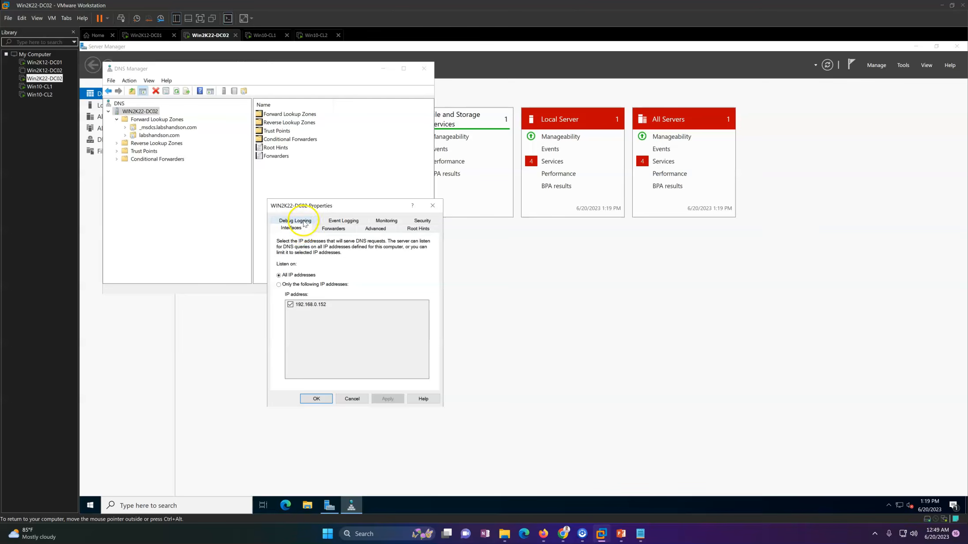
left_click(295, 221)
left_click(433, 206)
Step: Open the labshandson.com zone's properties and review its Start of Authority and general settings
left_click(175, 137)
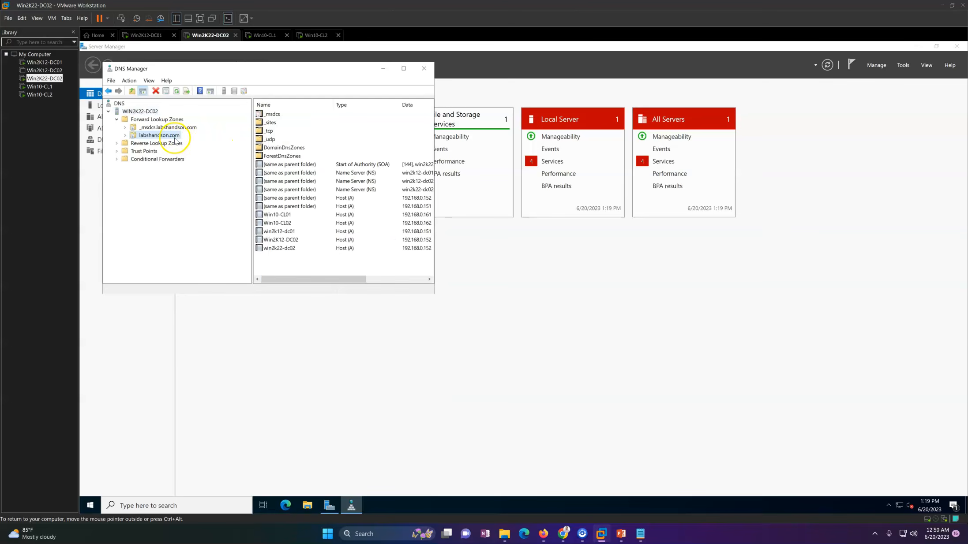
right_click(168, 137)
left_click(213, 290)
left_click(340, 229)
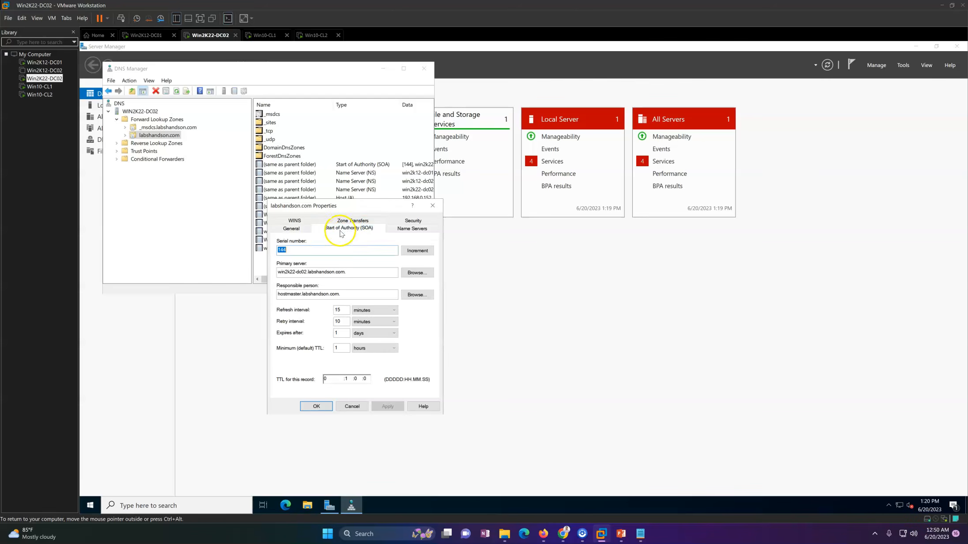
left_click(292, 229)
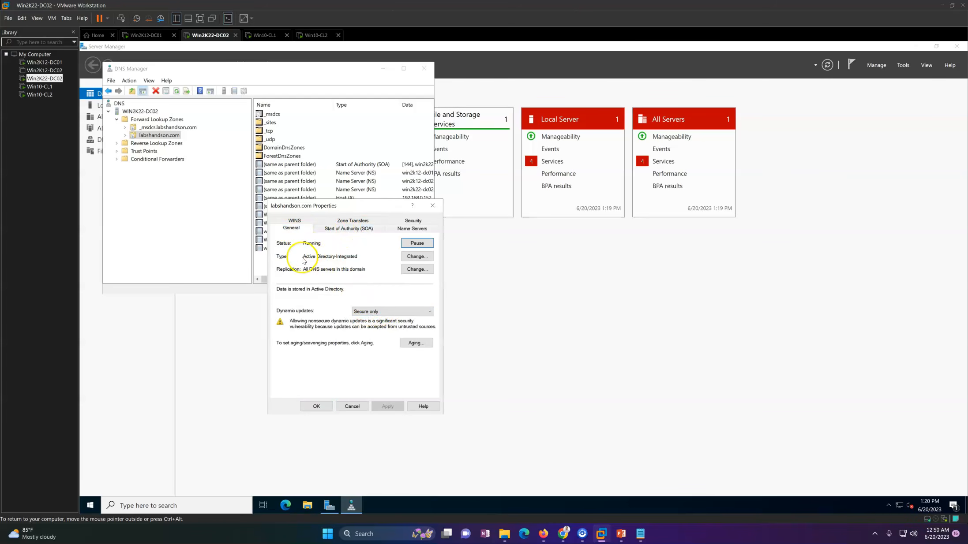
Step: Remove win2k12-dc02.labshandson.com from the labshandson.com zone's name servers and apply the change
left_click(403, 230)
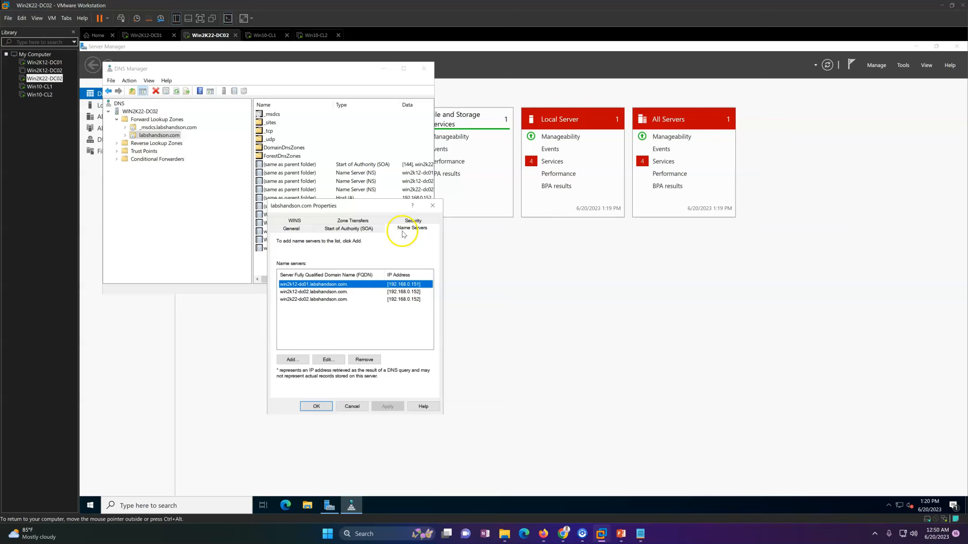
left_click(336, 293)
left_click(340, 306)
left_click(351, 291)
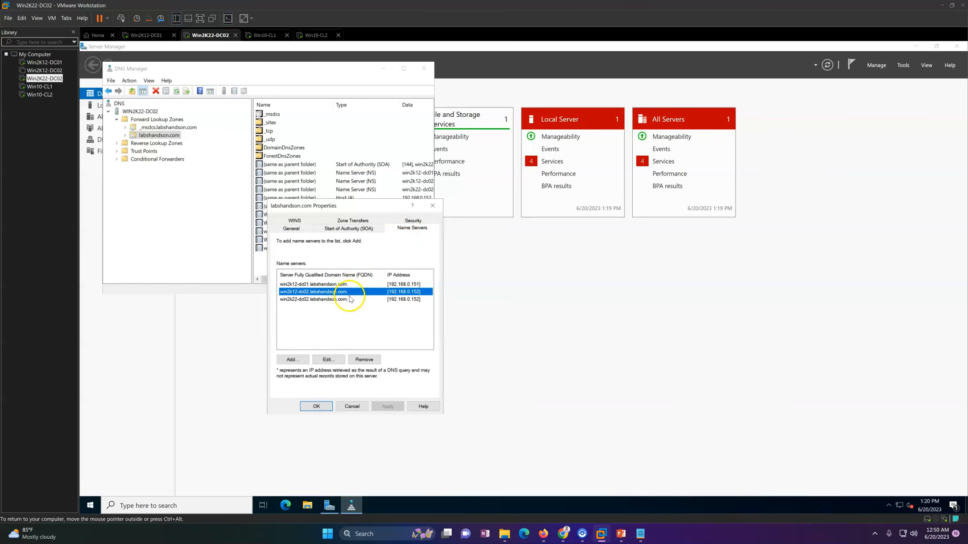
left_click(334, 301)
left_click(335, 292)
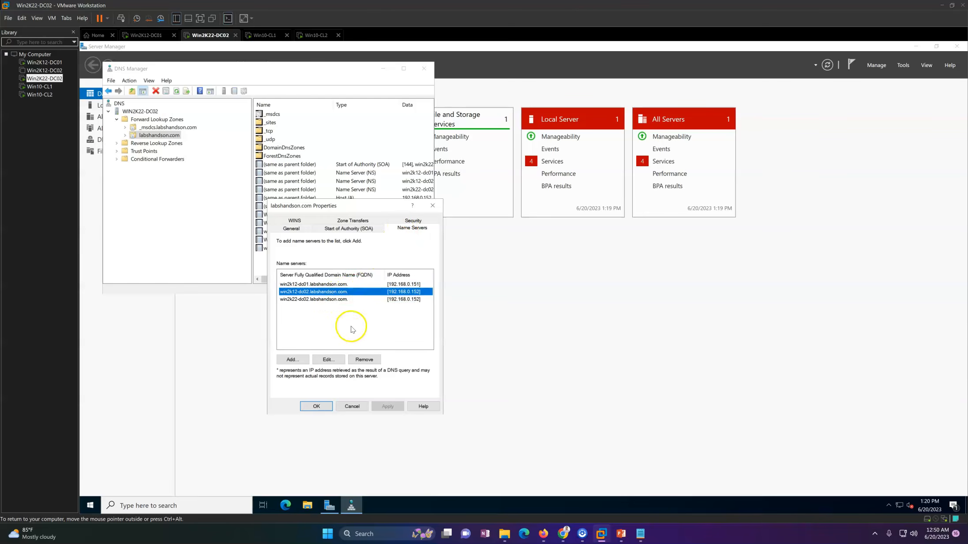
left_click(365, 359)
left_click(387, 406)
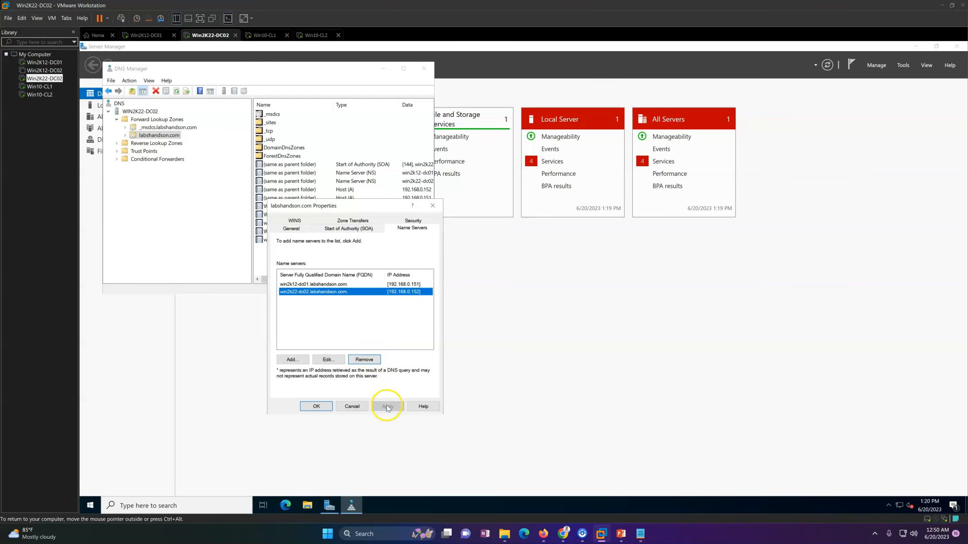
left_click(316, 406)
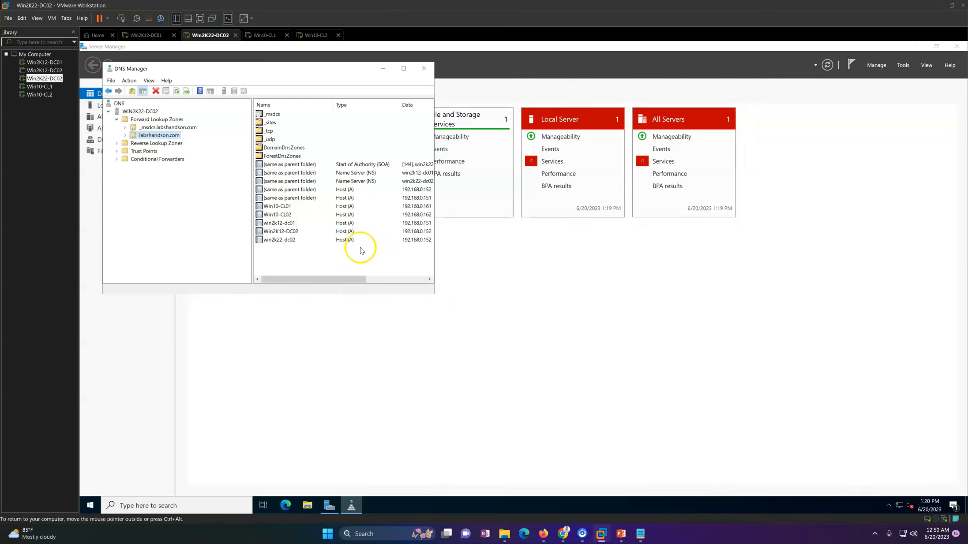
Step: Delete the Win2K12-DC02 host (A) record from the labshandson.com zone and refresh the zone's record list
left_click(404, 68)
right_click(365, 275)
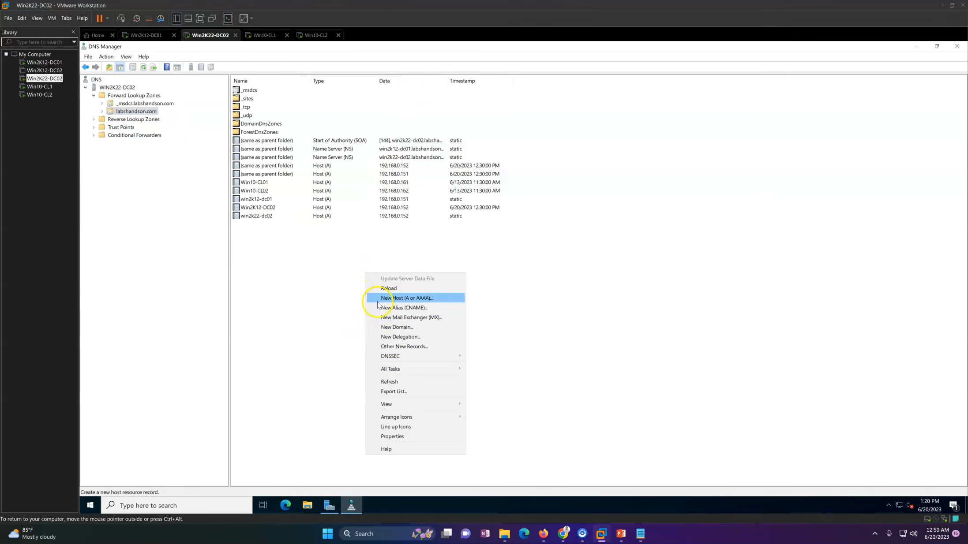
left_click(390, 382)
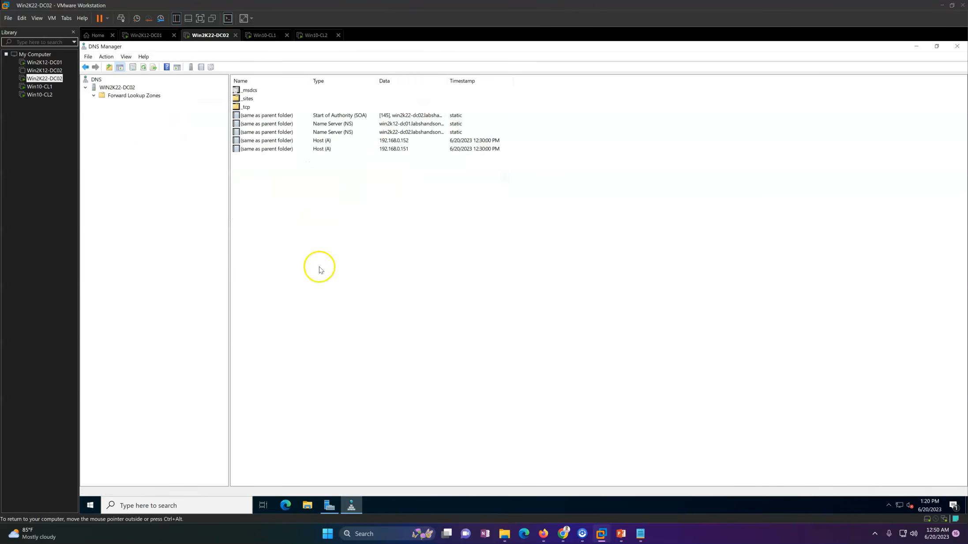
left_click(274, 208)
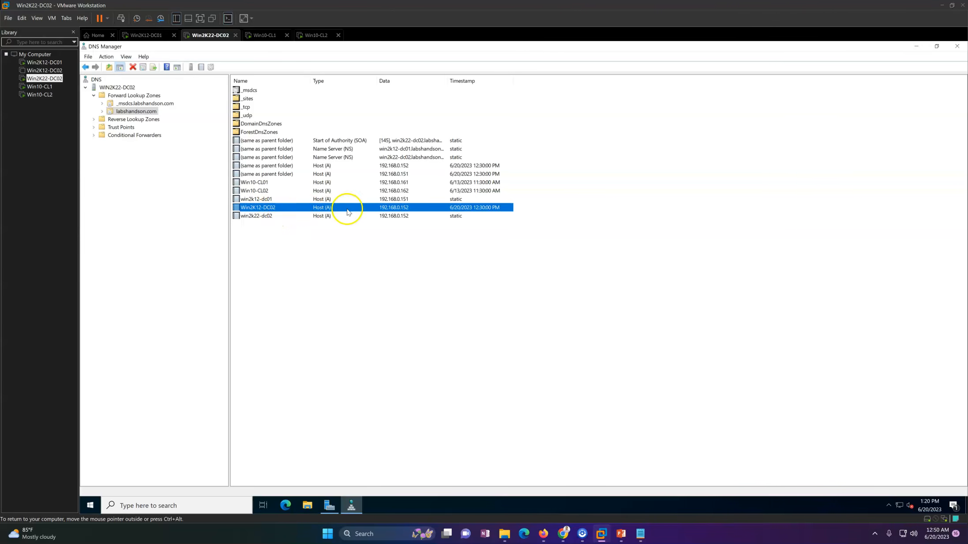
right_click(383, 211)
left_click(399, 217)
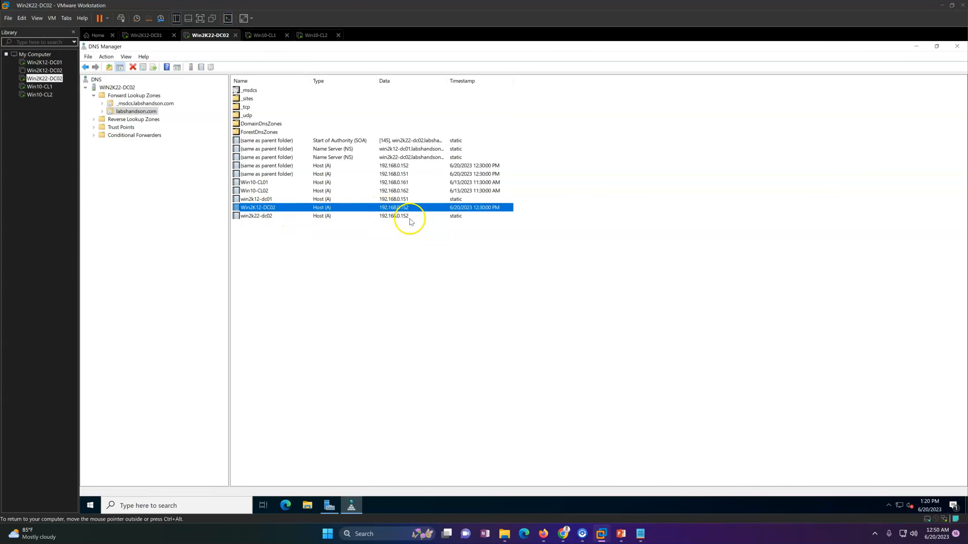
left_click(547, 345)
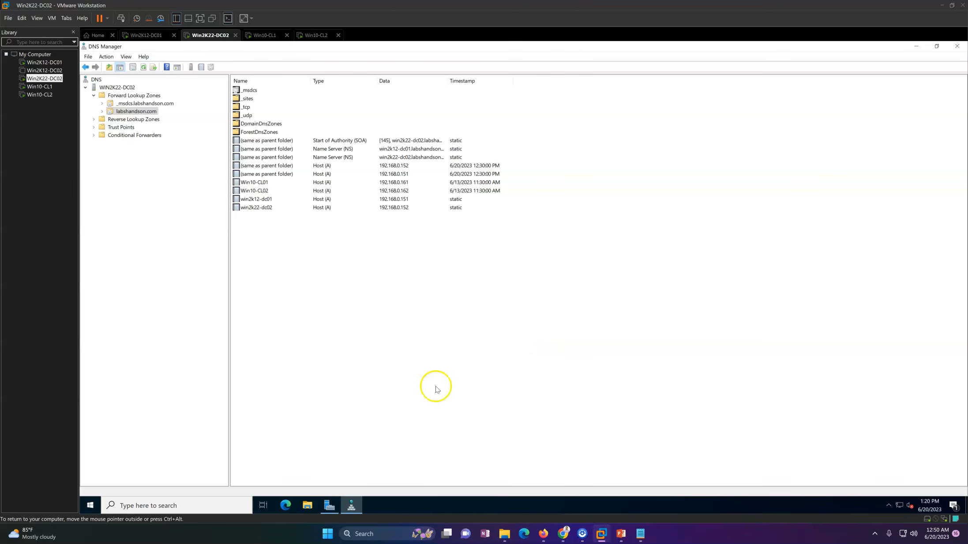
right_click(438, 325)
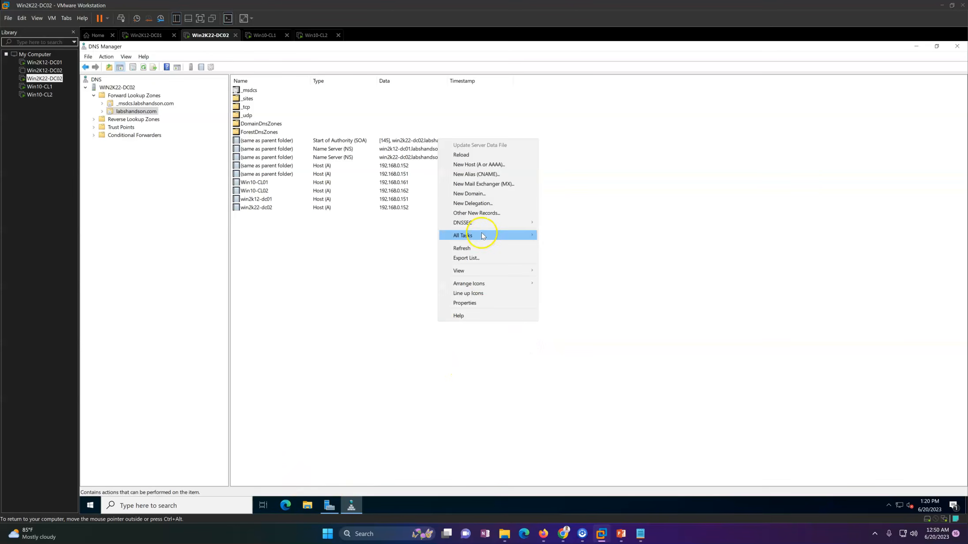
left_click(441, 287)
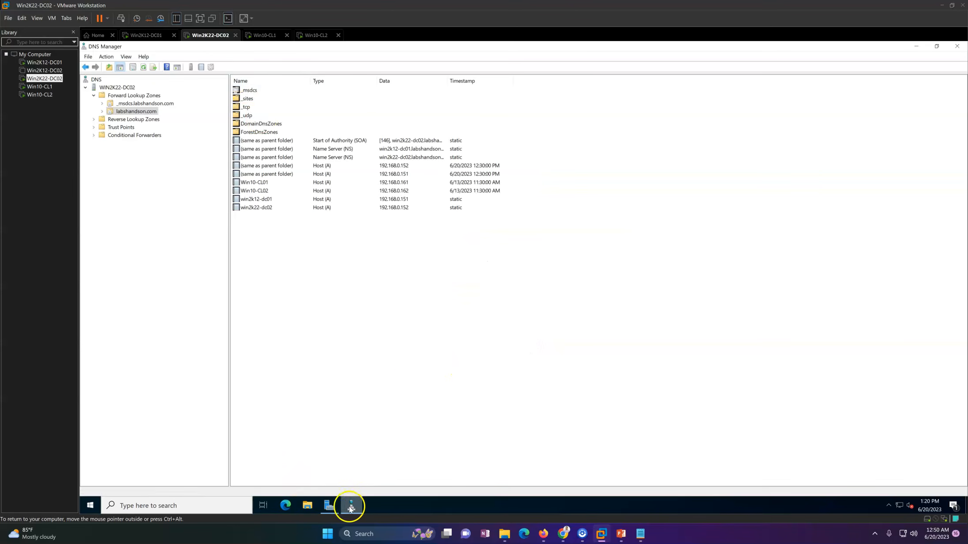
Step: Open Active Directory Users and Computers on Win2K22-DC02 and view the labshandson.com Domain Controllers container
left_click(330, 505)
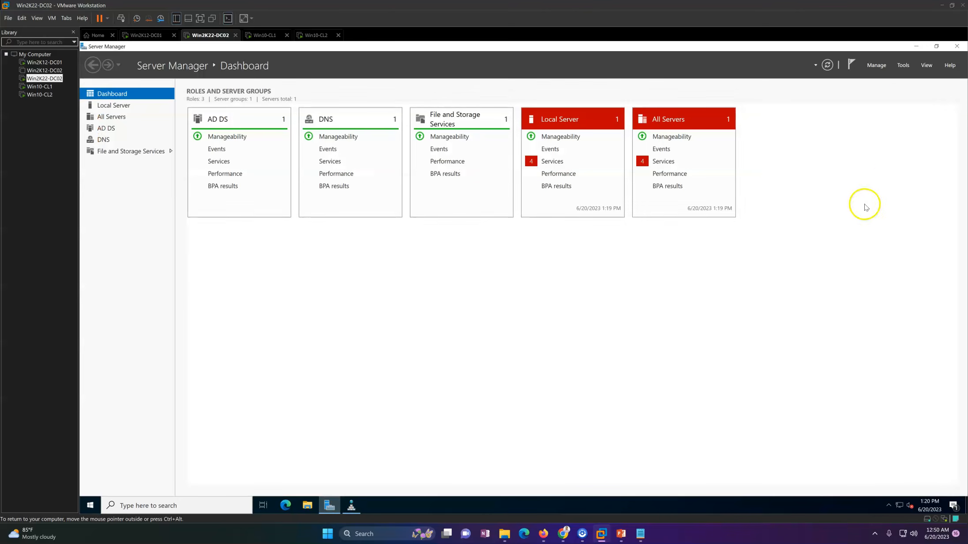
left_click(904, 66)
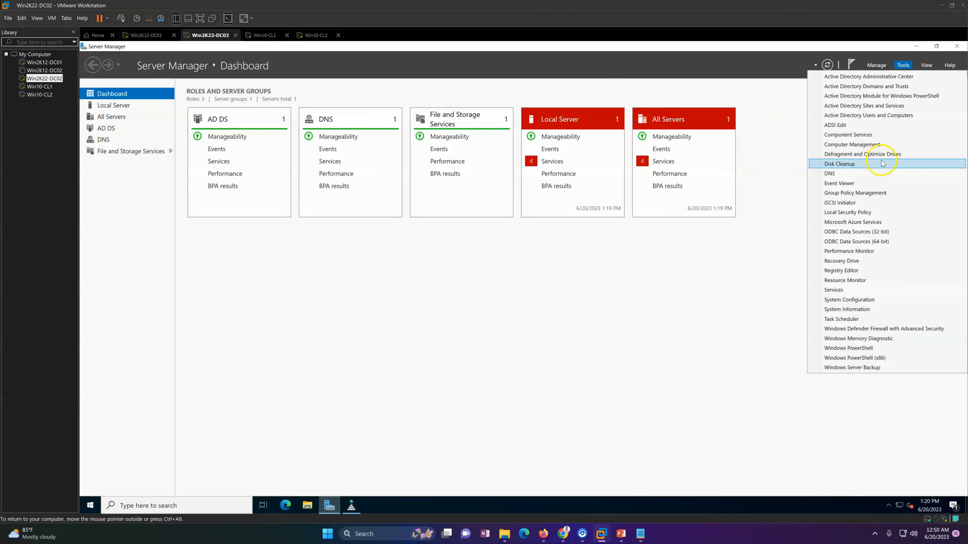
left_click(863, 116)
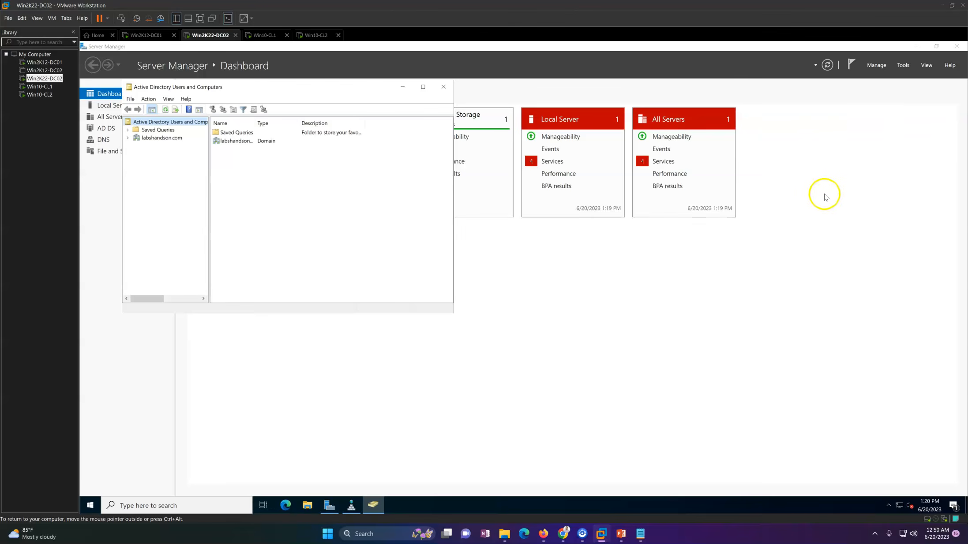
double_click(161, 138)
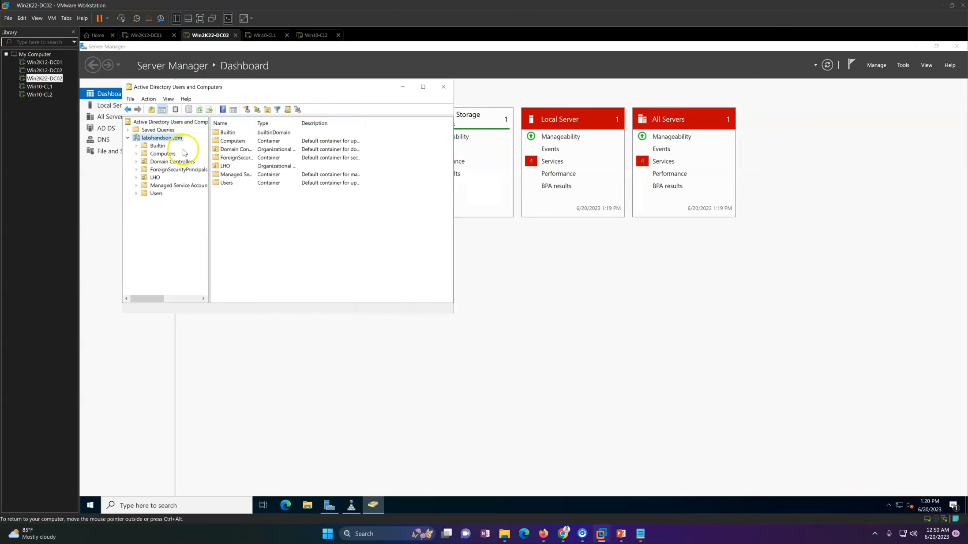
left_click(172, 162)
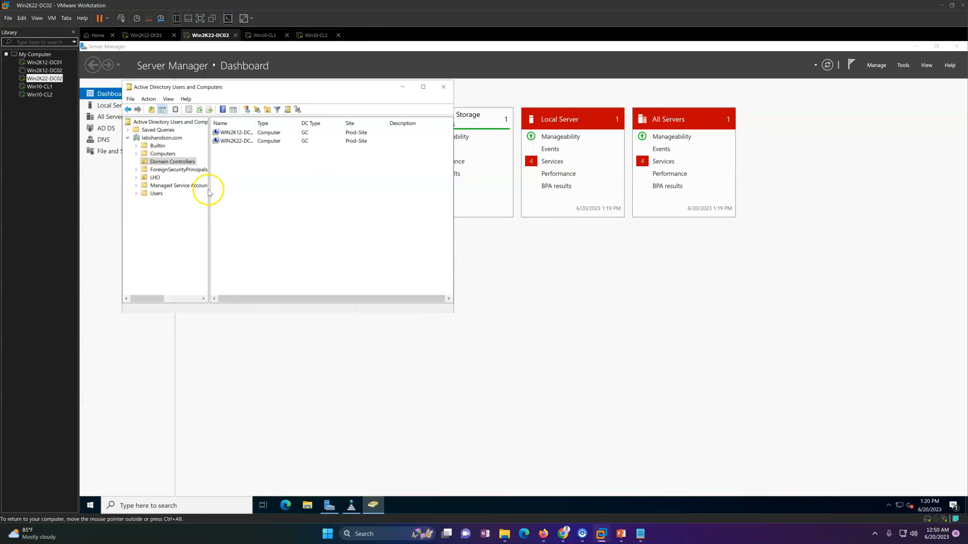
left_click_drag(209, 189, 232, 190)
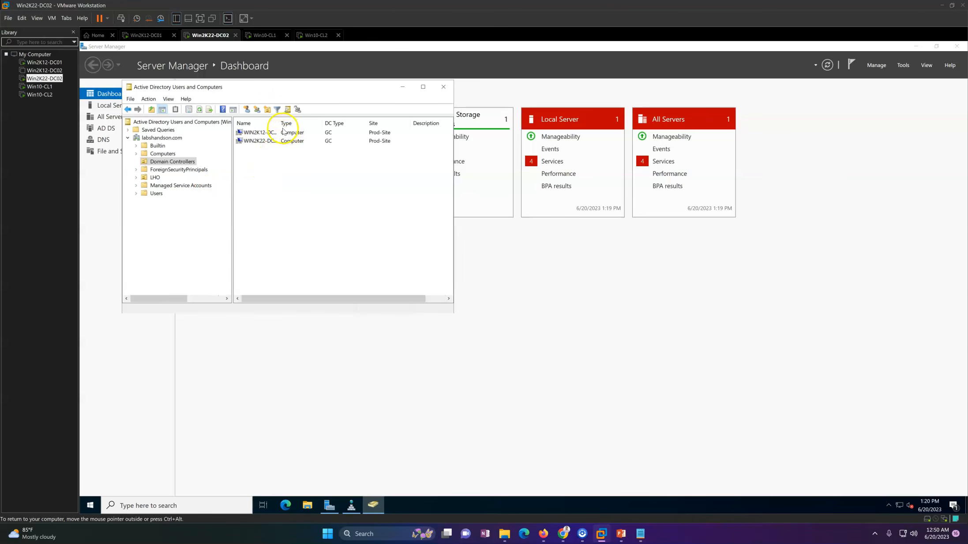
Step: Check which domain controllers Active Directory Users and Computers on Win2K22-DC02 can connect to, keeping the current directory server
right_click(203, 126)
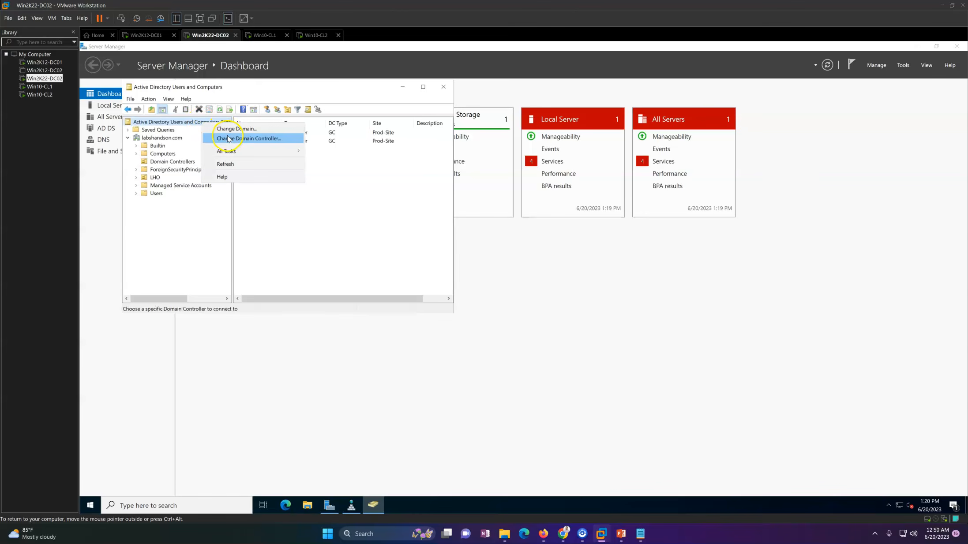
left_click(229, 139)
left_click(234, 197)
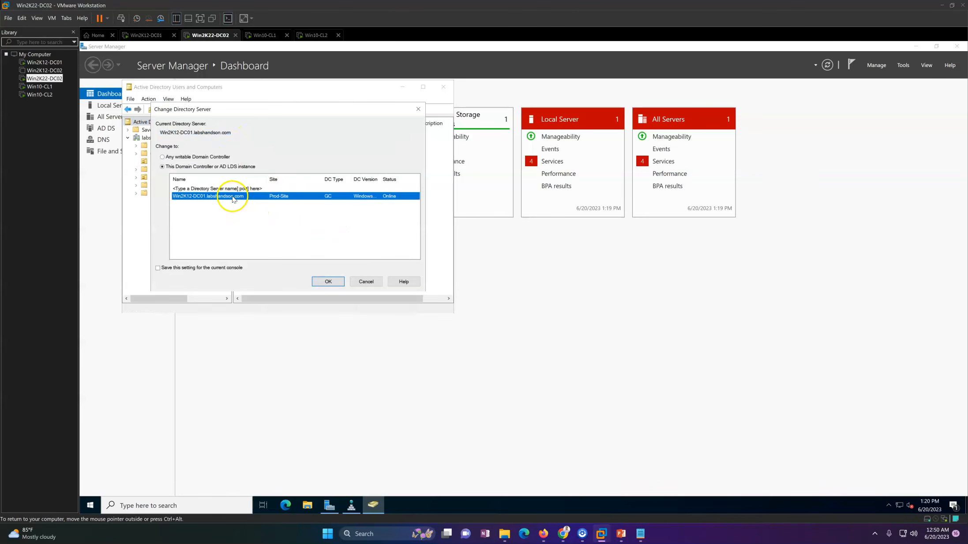
left_click(366, 283)
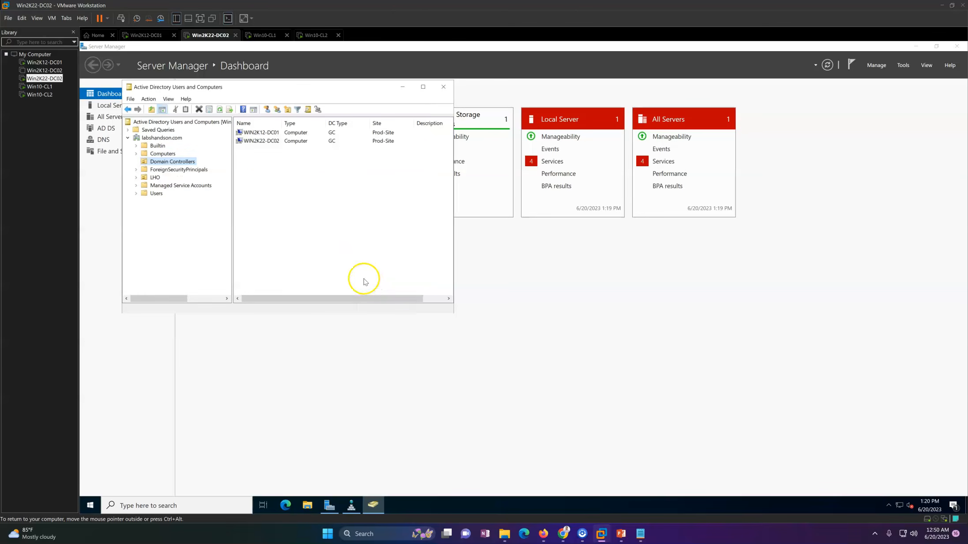
left_click_drag(304, 91, 374, 97)
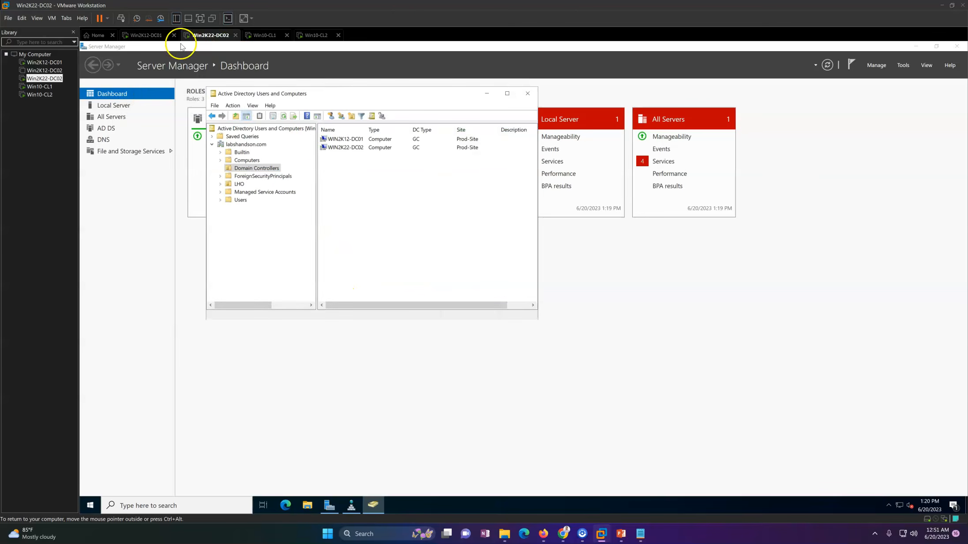
Step: Switch to Win2K12-DC01 and refresh the Computers and Domain Controllers containers in Active Directory Users and Computers
left_click(152, 34)
right_click(563, 210)
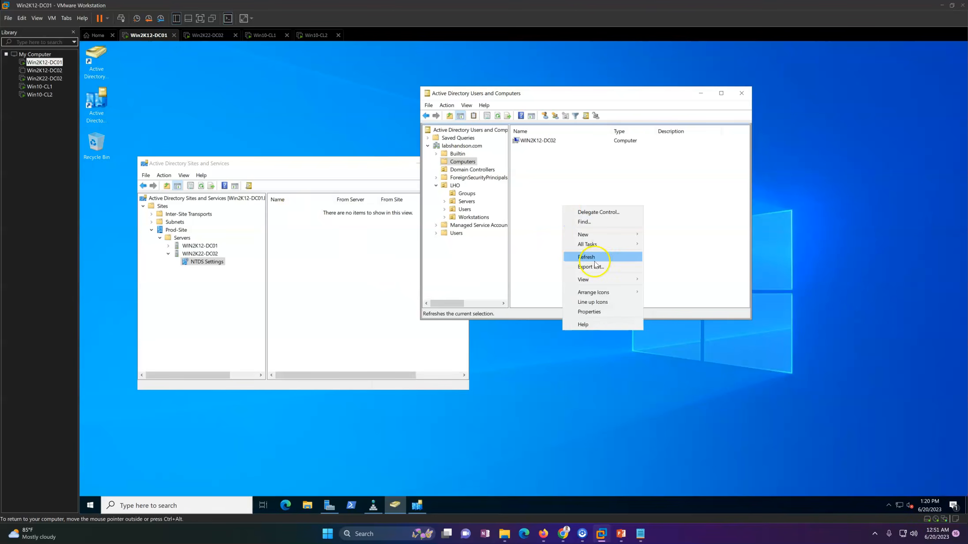
left_click(578, 262)
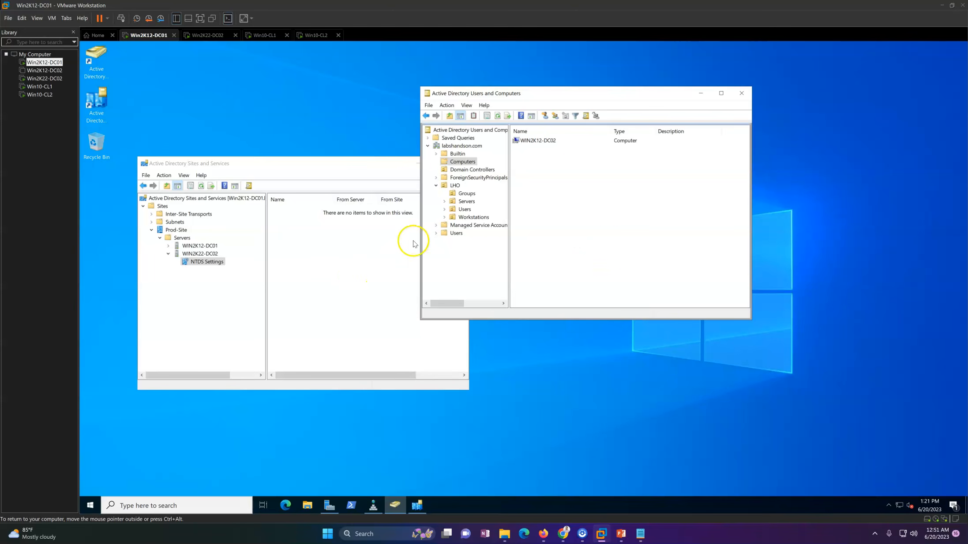
left_click(471, 171)
right_click(557, 205)
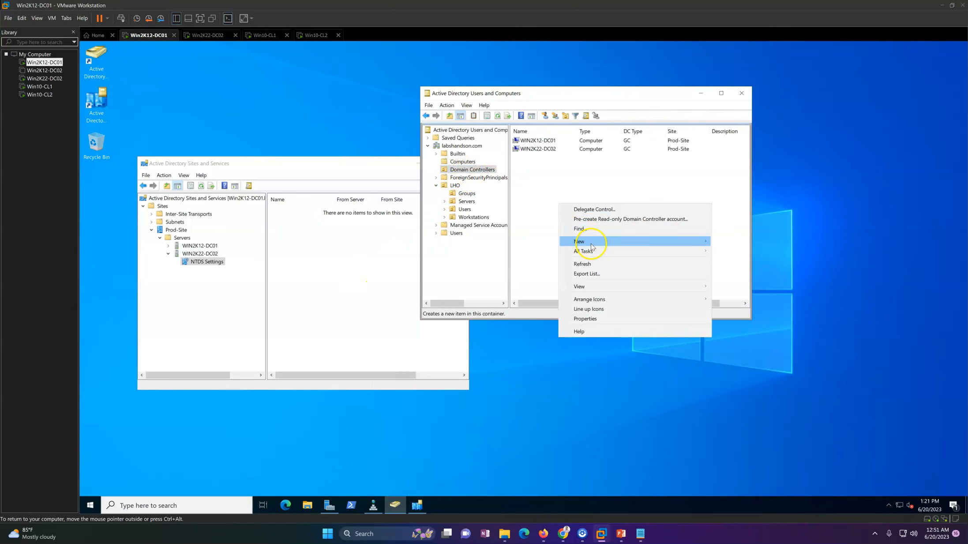
left_click(583, 264)
Step: Review the general properties of the WIN2K22-DC02 computer object in the Domain Controllers container, and close them
double_click(548, 150)
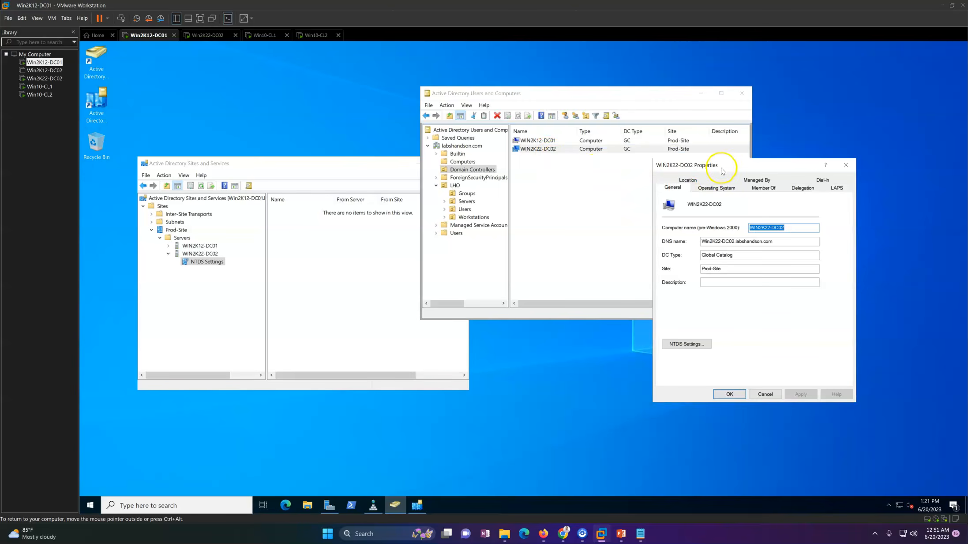
left_click_drag(722, 171, 541, 230)
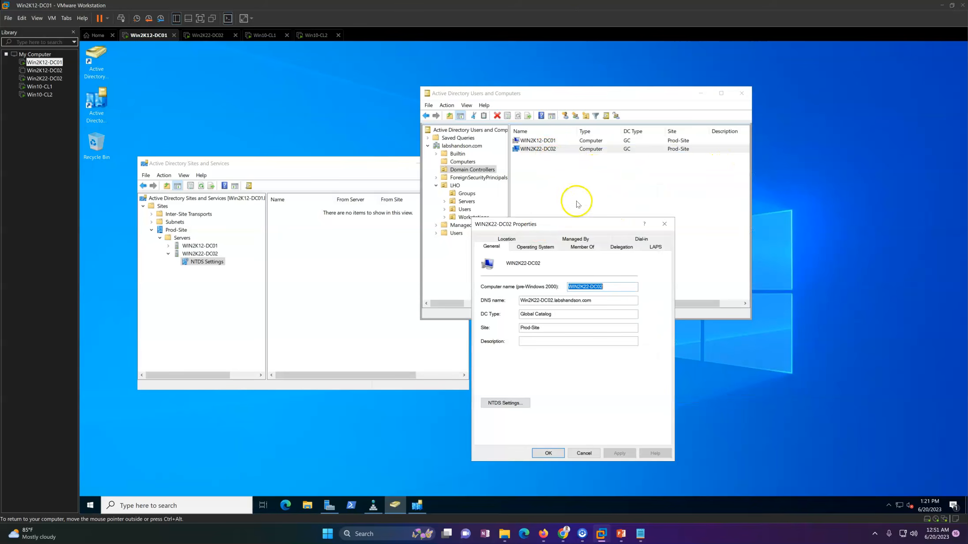
left_click(663, 223)
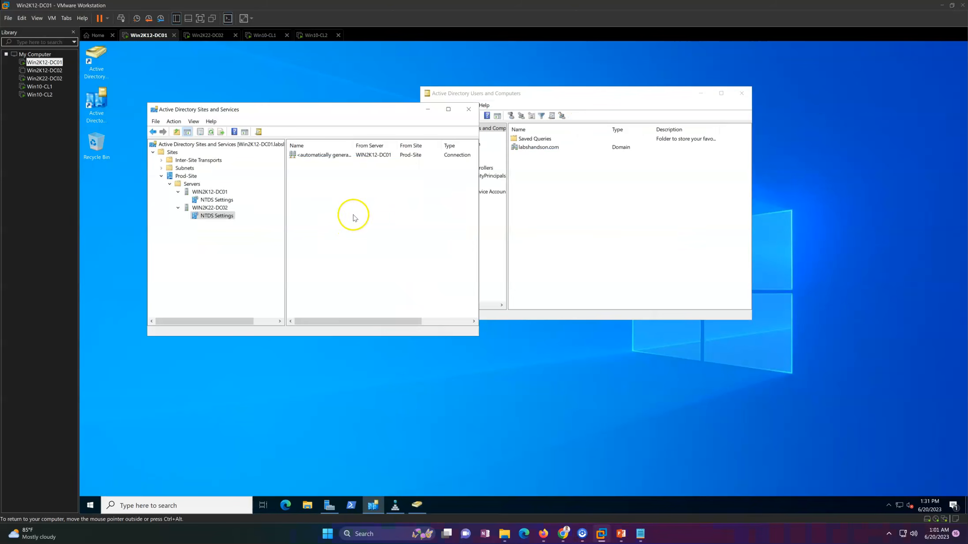
Step: In Active Directory Sites and Services, refresh WIN2K22-DC02's NTDS Settings and inspect the replication connections of both Prod-Site servers
right_click(353, 216)
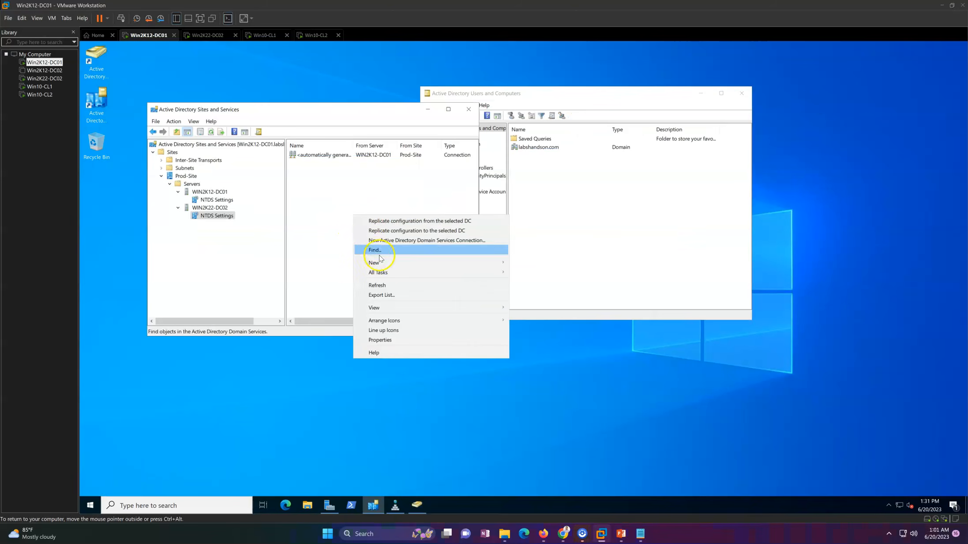
left_click(380, 285)
double_click(351, 146)
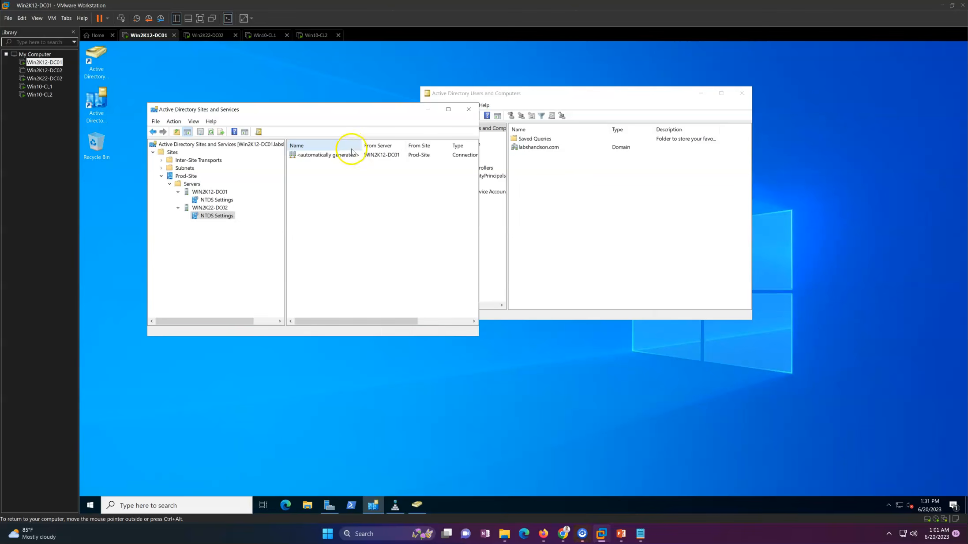
left_click(215, 201)
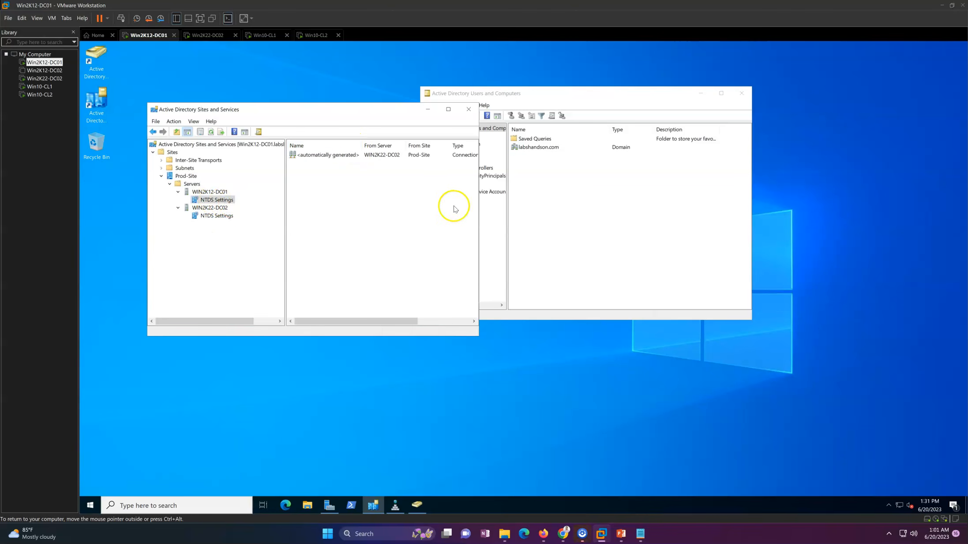
Step: In Active Directory Users and Computers on Win2K12-DC01, review the domain controllers available for labshandson.com without changing the connection
left_click(668, 208)
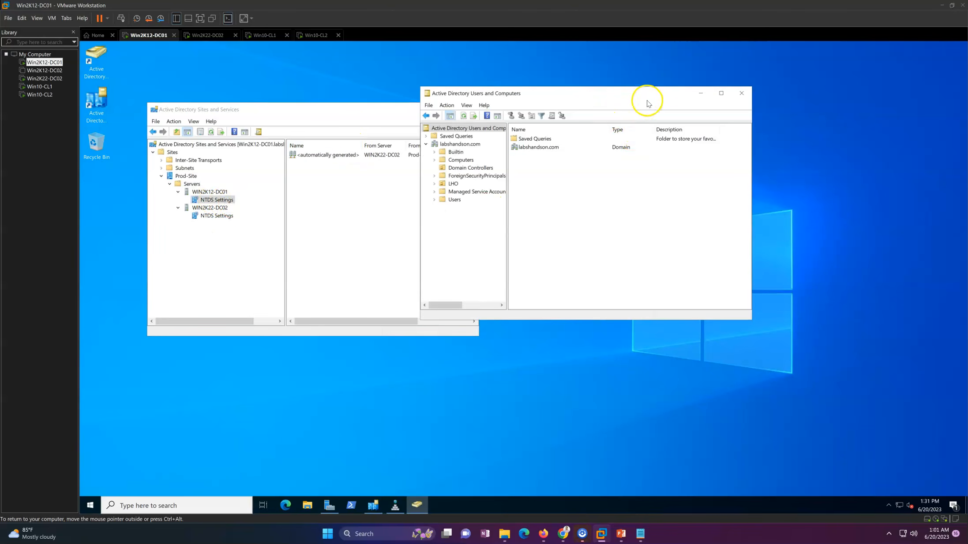
left_click(461, 145)
left_click_drag(558, 98, 636, 97)
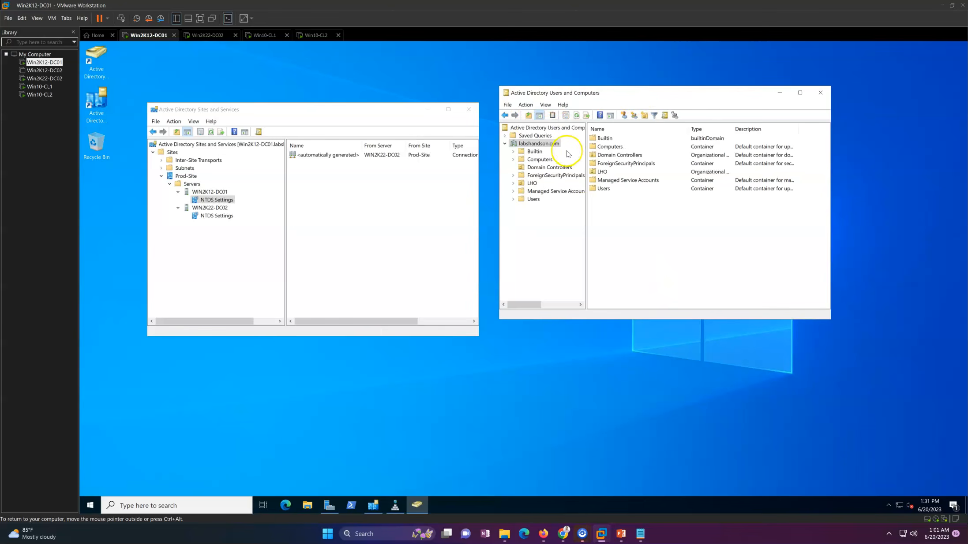
right_click(558, 128)
left_click(581, 142)
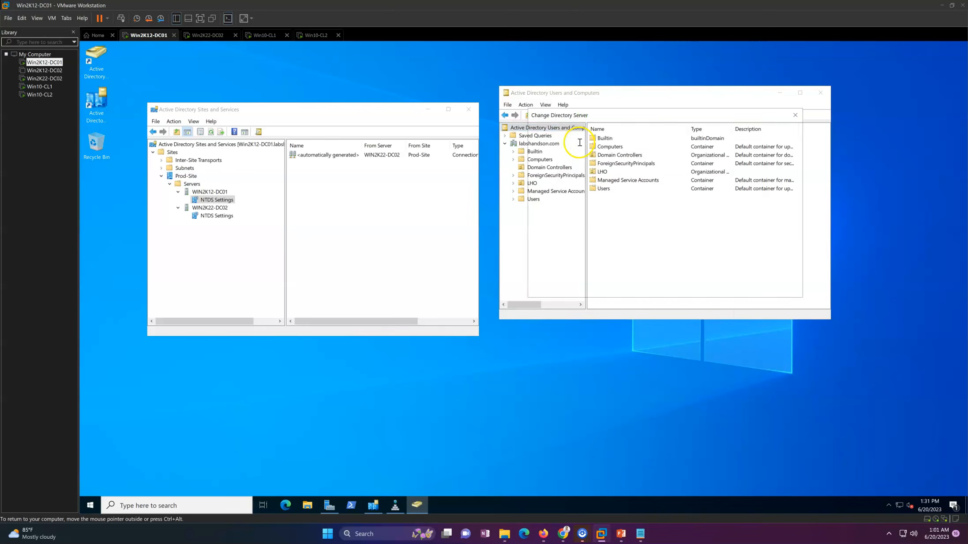
left_click(597, 211)
left_click(599, 203)
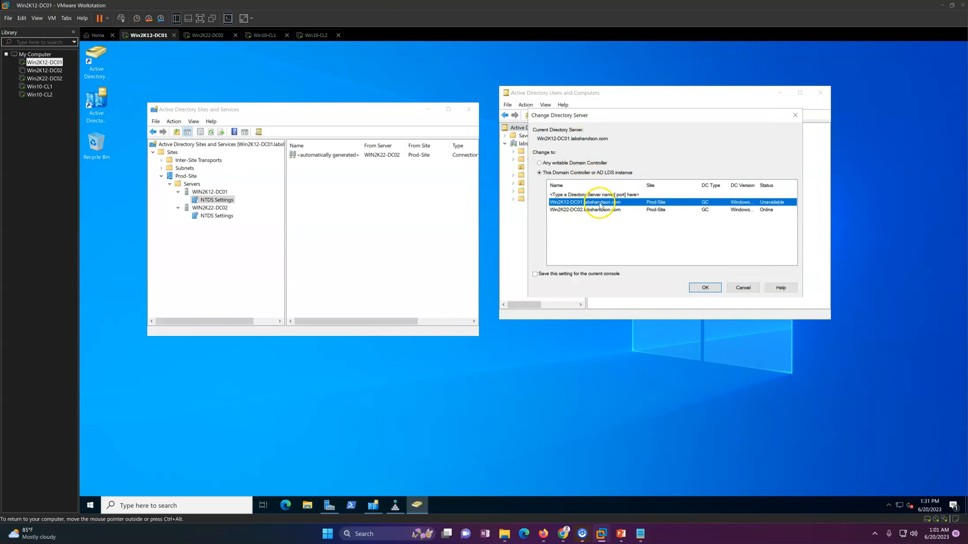
left_click(601, 210)
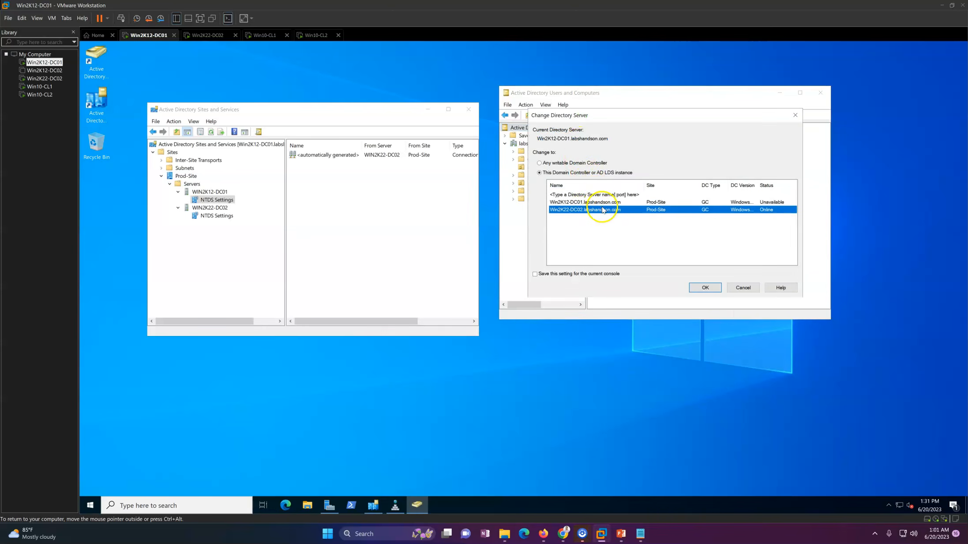
left_click(743, 288)
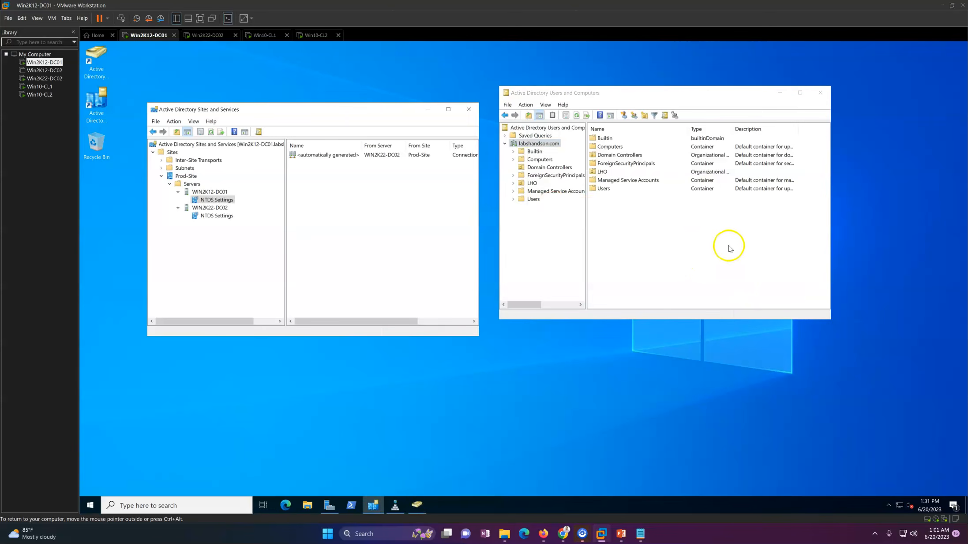
Step: Switch to Win2K22-DC02 and review its local server properties in Server Manager
left_click(216, 35)
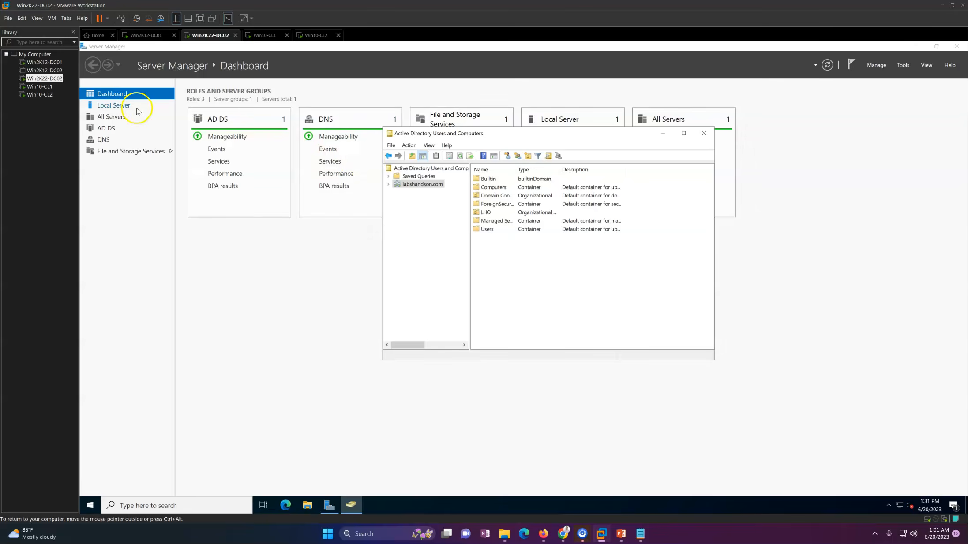
left_click(123, 106)
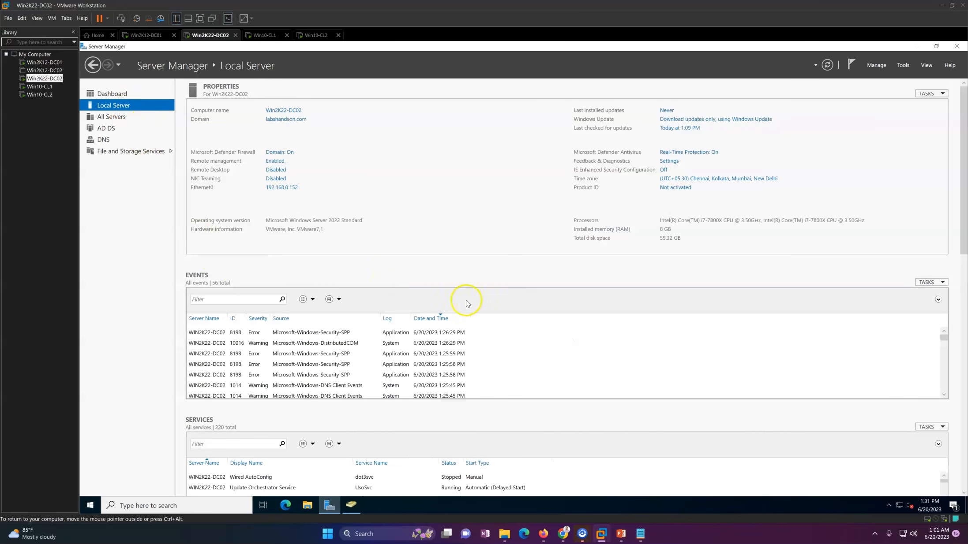
left_click(621, 534)
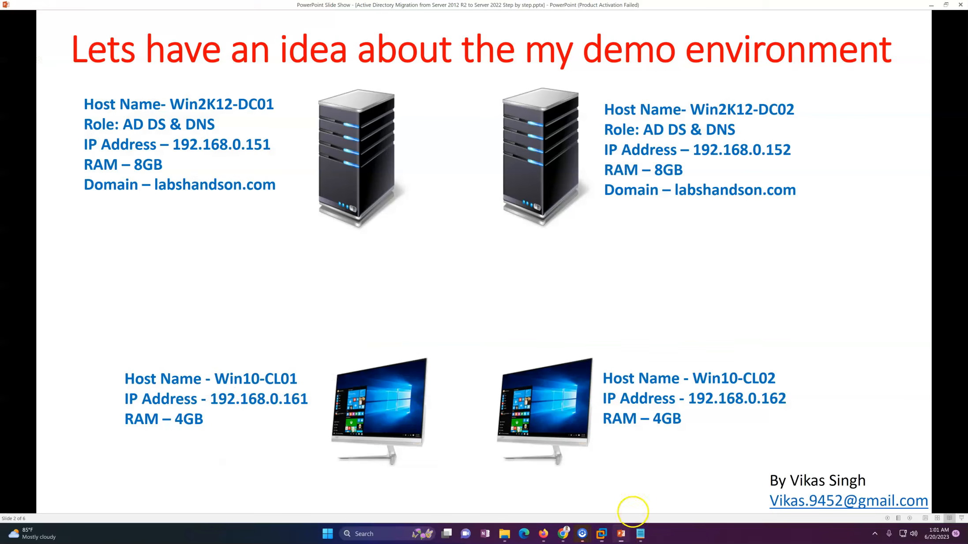
left_click(616, 300)
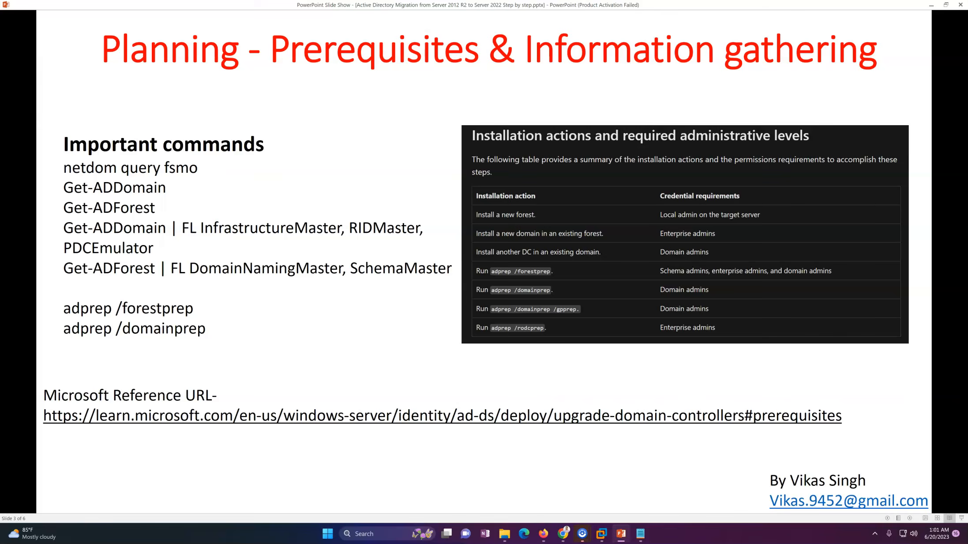
key("Left")
key("Left")
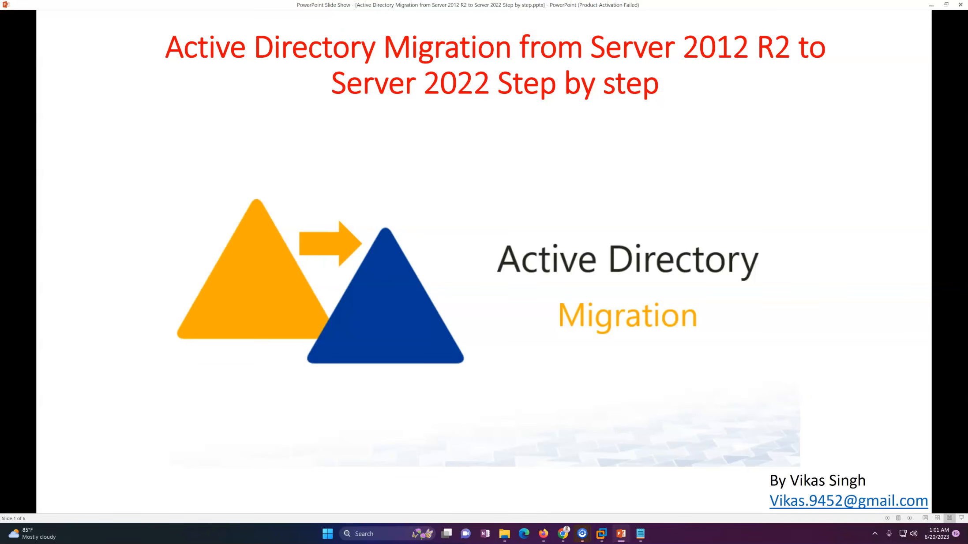
key("Right")
key("Right")
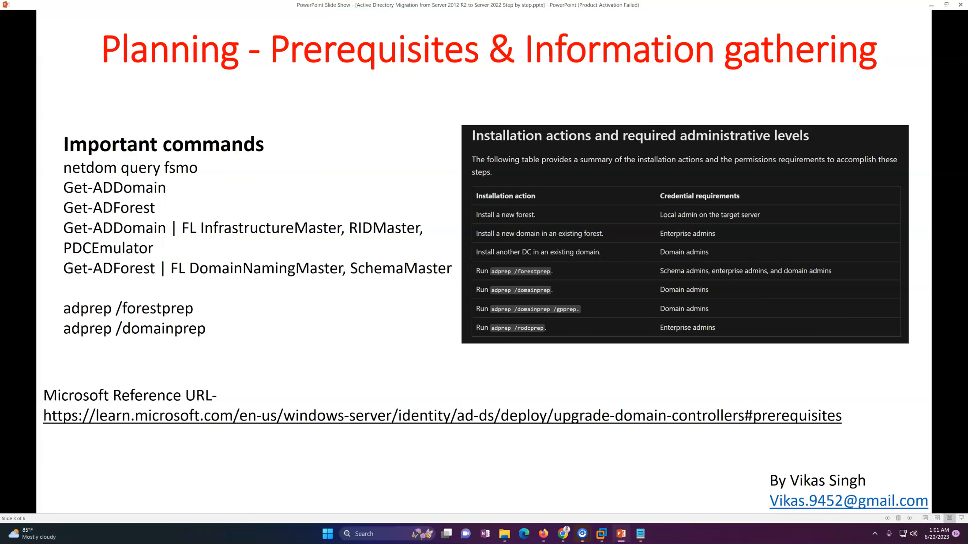
key("Right")
key("Right")
key("Right")
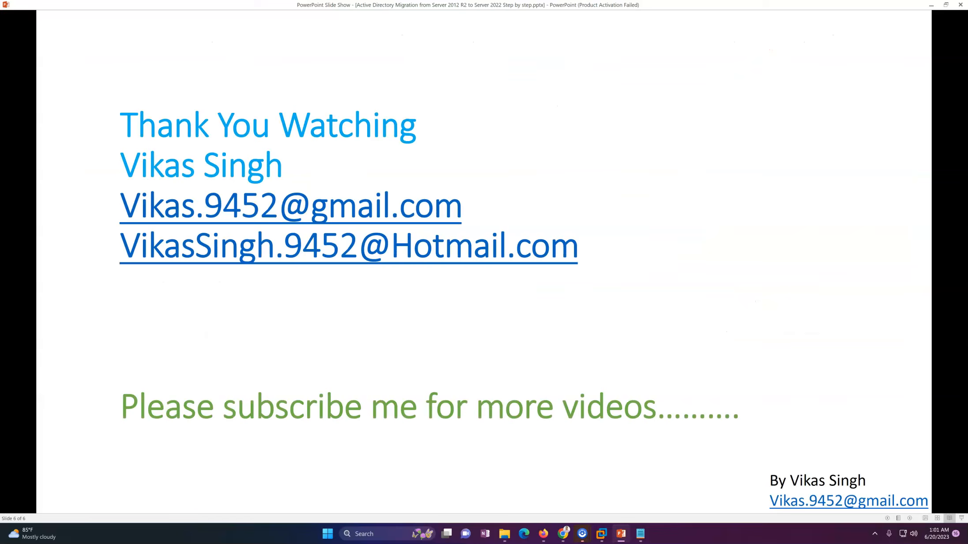